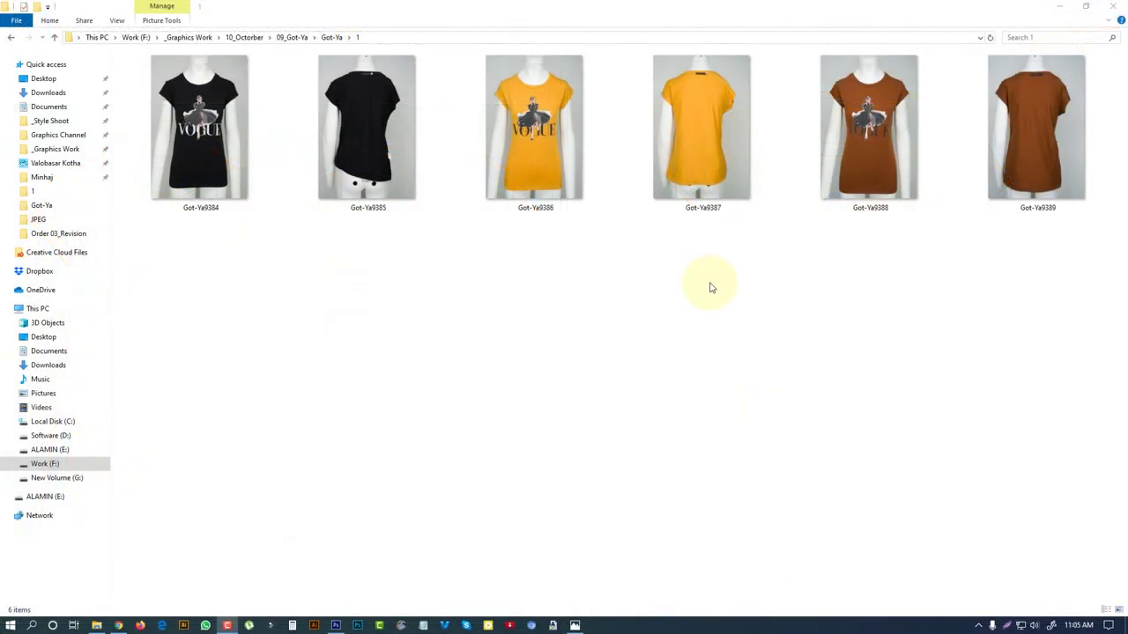
- Drag the yellow shirt photos Got-Ya9386 and Got-Ya9387 from File Explorer into Photoshop
{"action": "mouse_move", "coordinate": [712, 281]}
{"action": "left_mouse_down"}
{"action": "mouse_move", "coordinate": [549, 172]}
{"action": "mouse_move", "coordinate": [553, 266]}
{"action": "mouse_move", "coordinate": [312, 592]}
{"action": "mouse_move", "coordinate": [337, 625]}
{"action": "mouse_move", "coordinate": [427, 343]}
{"action": "left_mouse_up"}
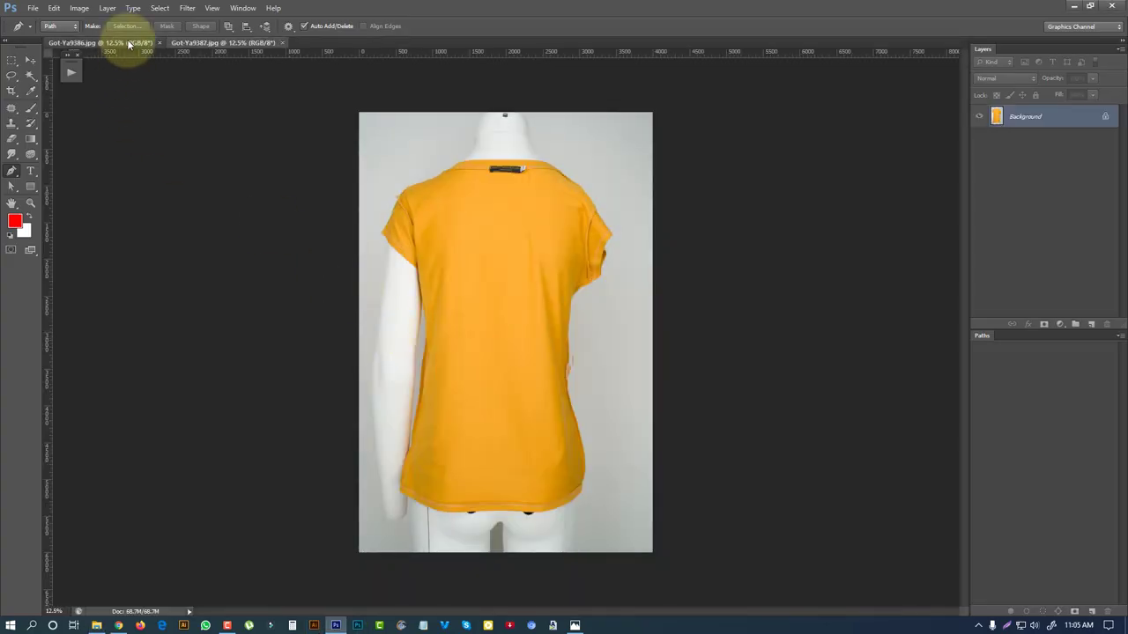
- Show the Got-Ya9386 front image in full-screen view and create a new path
{"action": "left_click", "coordinate": [111, 42]}
{"action": "left_click", "coordinate": [609, 273]}
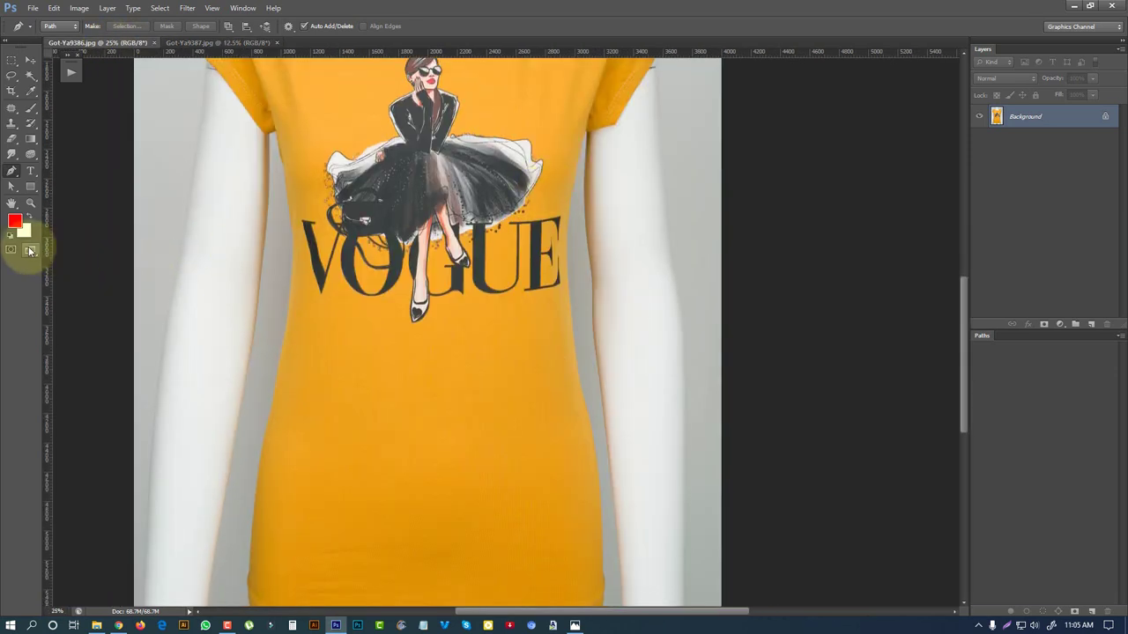
{"action": "left_click", "coordinate": [31, 250]}
{"action": "left_click", "coordinate": [83, 254]}
{"action": "left_click_drag", "start_coordinate": [640, 412], "coordinate": [605, 294]}
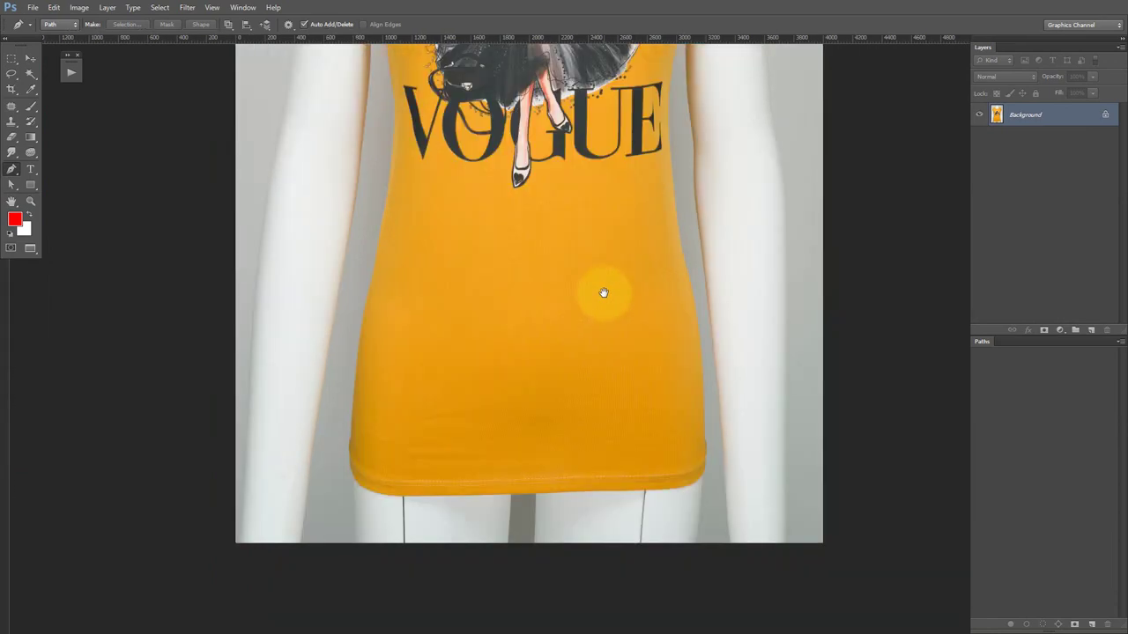
{"action": "left_click", "coordinate": [1090, 624]}
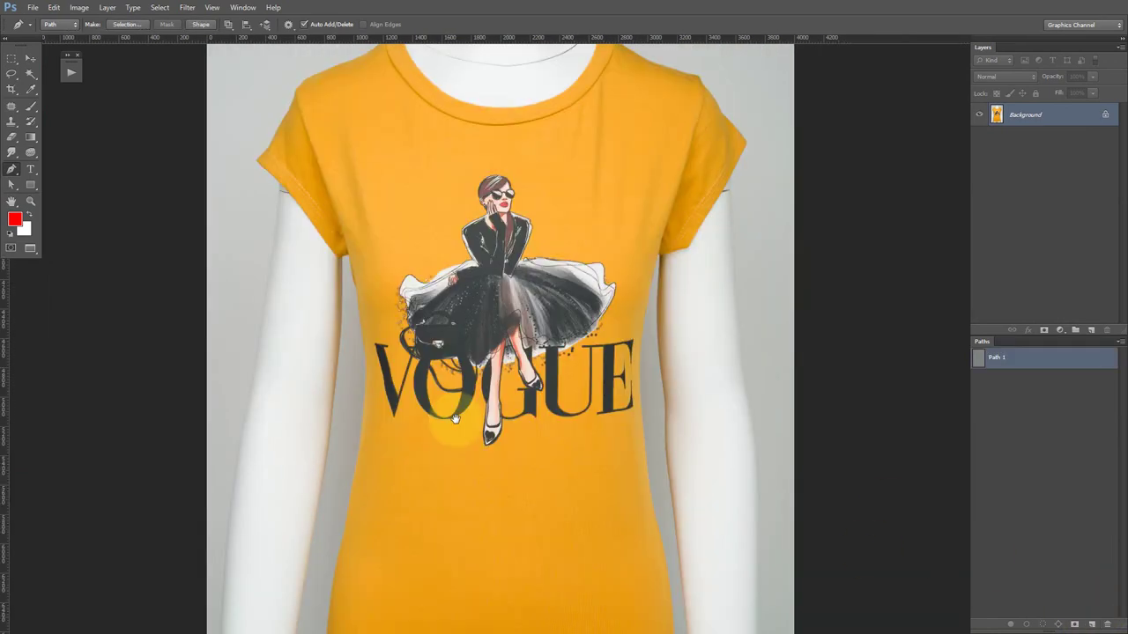
- Zoom in on the left sleeve corner and place the first path anchor there
{"action": "left_click_drag", "start_coordinate": [480, 198], "coordinate": [453, 428]}
{"action": "left_click", "coordinate": [417, 317], "text": "alt"}
{"action": "left_click_drag", "start_coordinate": [407, 102], "coordinate": [480, 195]}
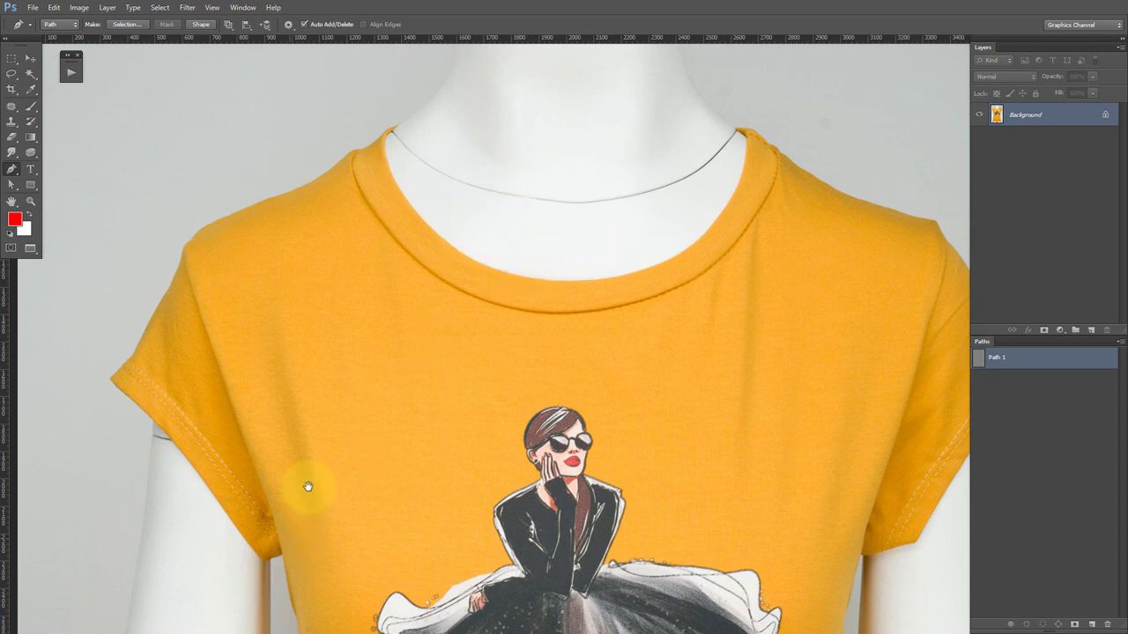
{"action": "left_click_drag", "start_coordinate": [308, 486], "coordinate": [327, 414]}
{"action": "scroll", "coordinate": [352, 480], "scroll_direction": "up", "scroll_amount": 5}
{"action": "scroll", "coordinate": [370, 460], "scroll_direction": "up", "scroll_amount": 3}
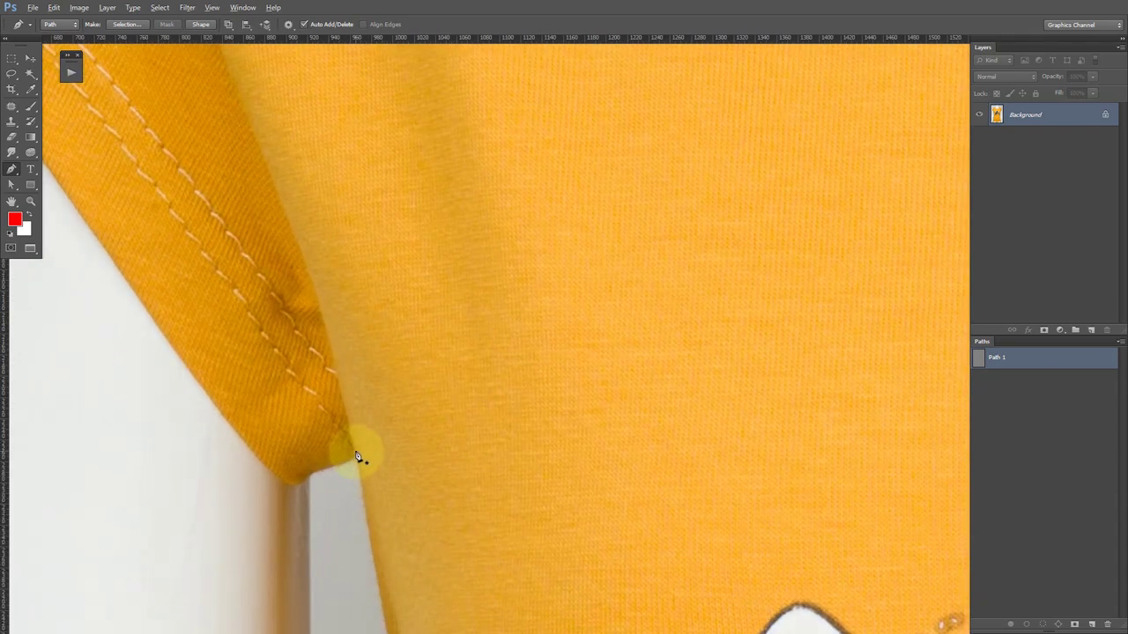
{"action": "left_click", "coordinate": [356, 452]}
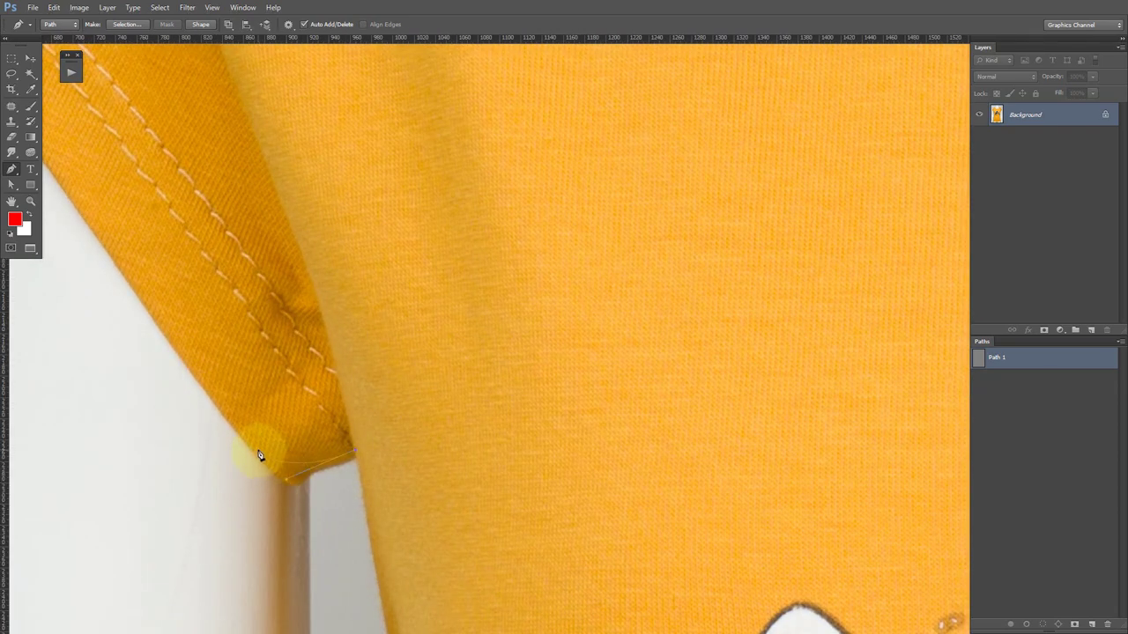
{"action": "scroll", "coordinate": [238, 414], "scroll_direction": "down", "scroll_amount": 5}
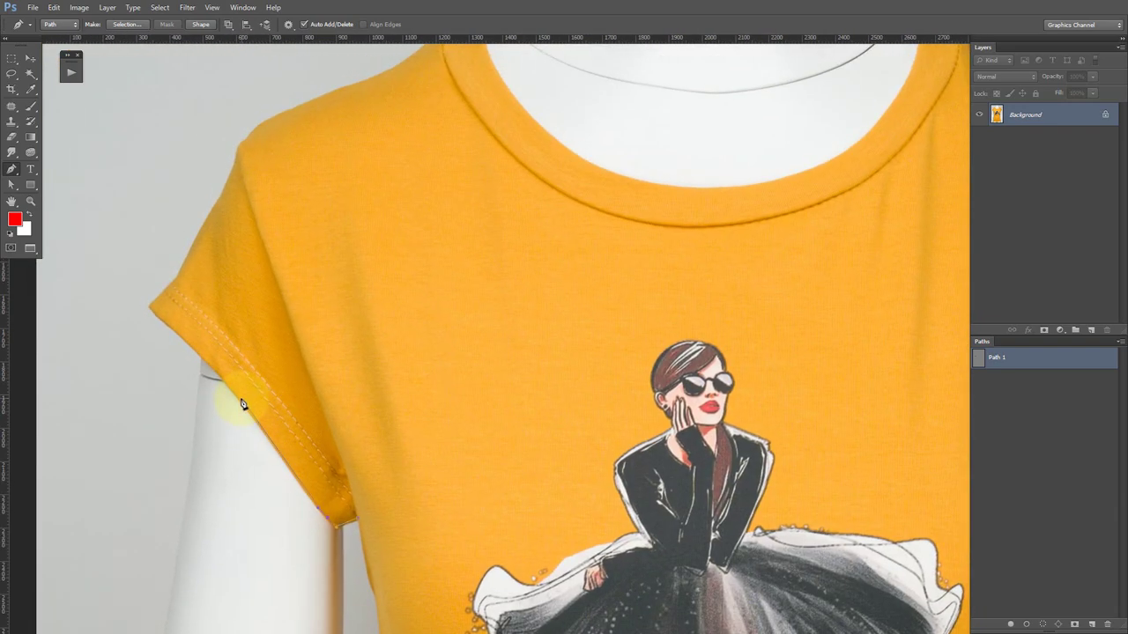
{"action": "scroll", "coordinate": [204, 357], "scroll_direction": "up", "scroll_amount": 3}
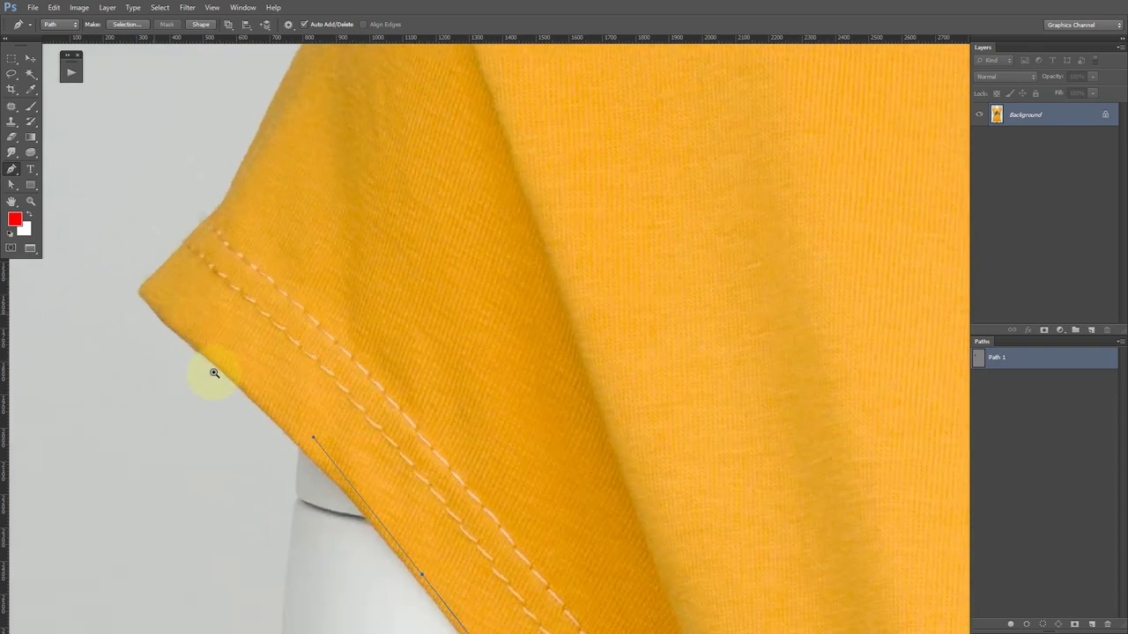
{"action": "scroll", "coordinate": [215, 345], "scroll_direction": "up", "scroll_amount": 2}
- Add curved anchors up the sleeve's outer edge, along the shoulder, to the shoulder seam
{"action": "left_click_drag", "start_coordinate": [205, 333], "coordinate": [157, 286]}
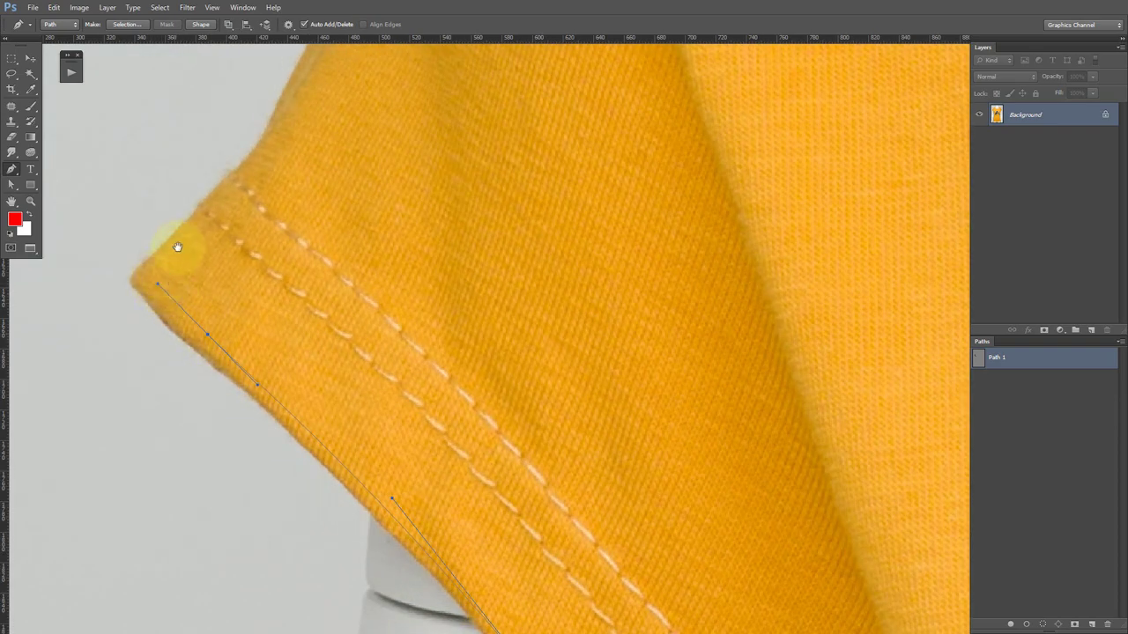
{"action": "scroll", "coordinate": [214, 331], "scroll_direction": "up", "scroll_amount": 5}
{"action": "left_click_drag", "start_coordinate": [215, 338], "coordinate": [261, 273]}
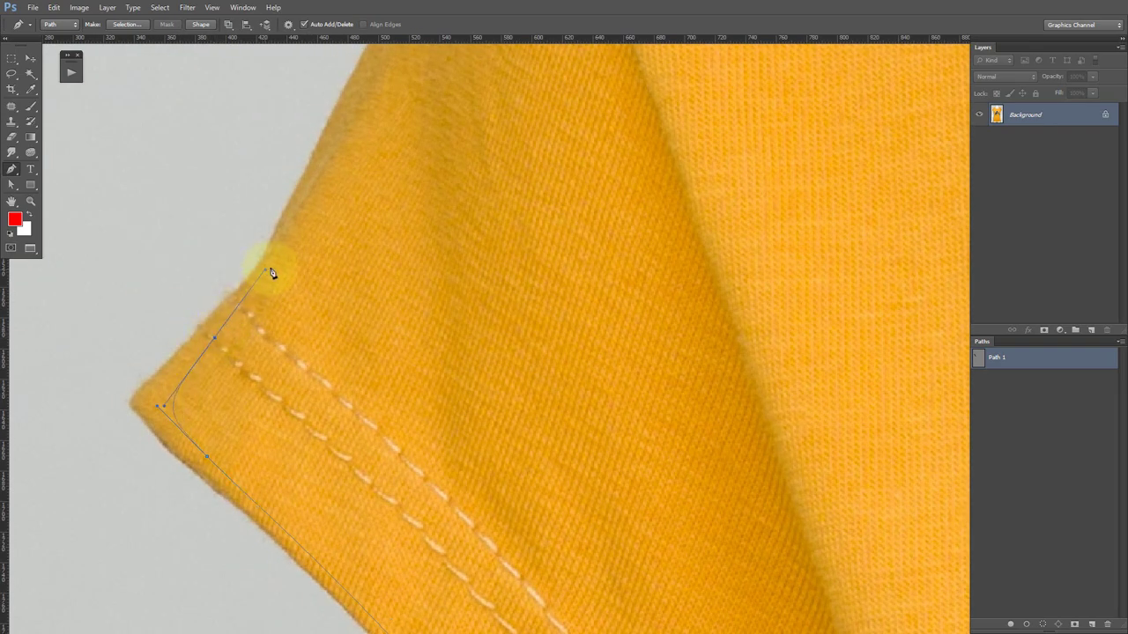
{"action": "scroll", "coordinate": [255, 251], "scroll_direction": "down", "scroll_amount": 5}
{"action": "scroll", "coordinate": [287, 229], "scroll_direction": "up", "scroll_amount": 5}
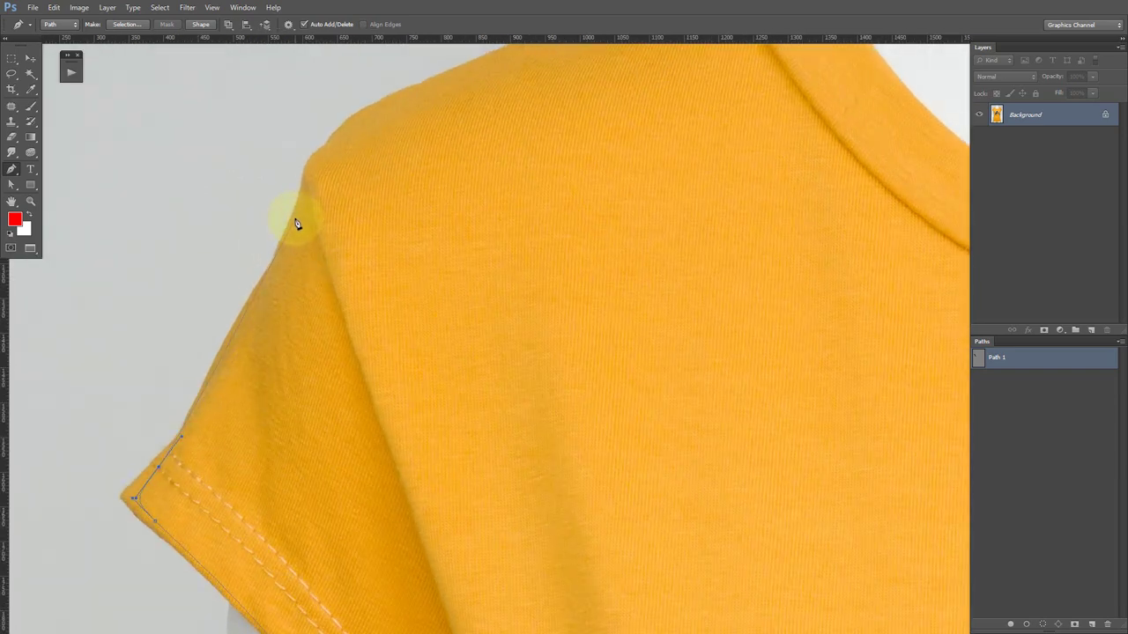
{"action": "mouse_move", "coordinate": [297, 222]}
{"action": "left_mouse_down"}
{"action": "mouse_move", "coordinate": [323, 156]}
{"action": "mouse_move", "coordinate": [226, 194]}
{"action": "left_mouse_up"}
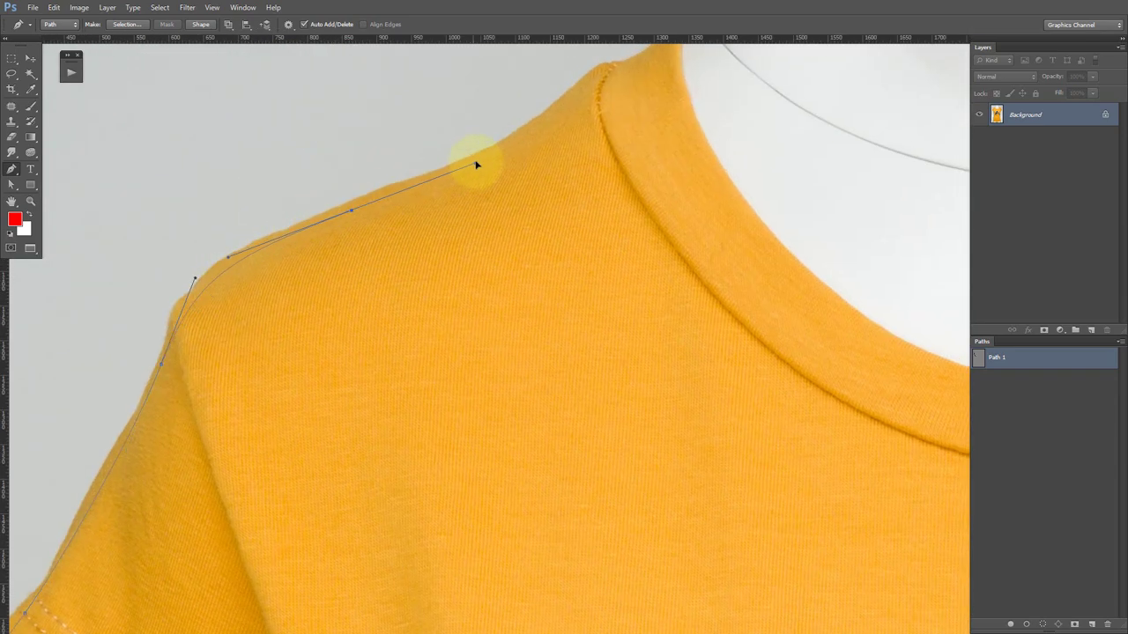
{"action": "left_click_drag", "start_coordinate": [478, 165], "coordinate": [290, 259]}
{"action": "scroll", "coordinate": [428, 221], "scroll_direction": "up", "scroll_amount": 3}
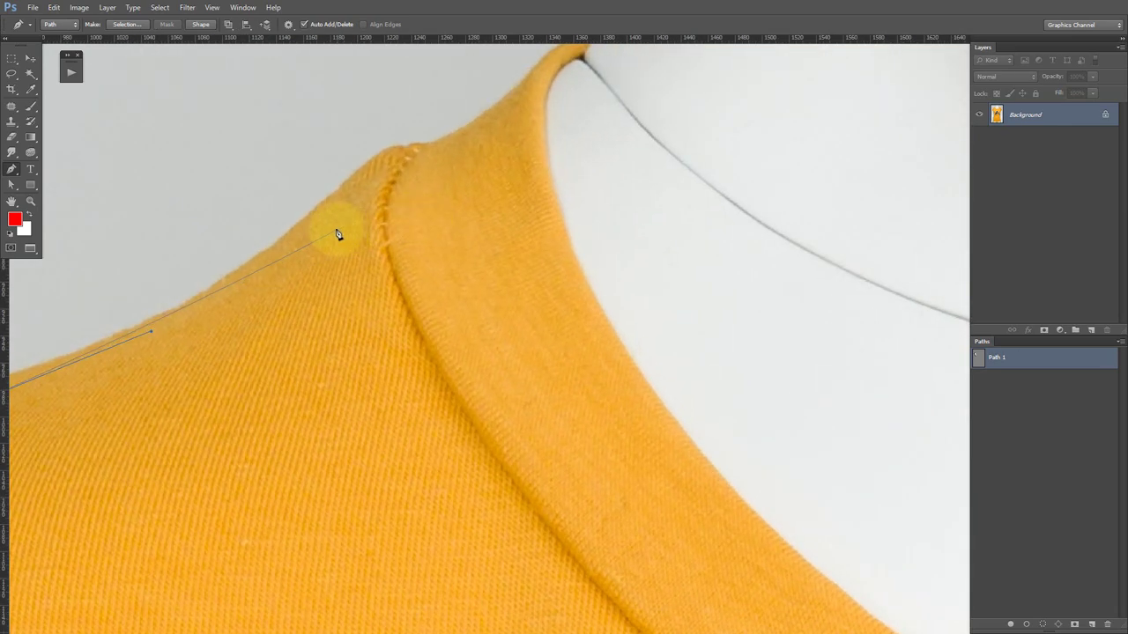
{"action": "left_click_drag", "start_coordinate": [335, 224], "coordinate": [363, 205]}
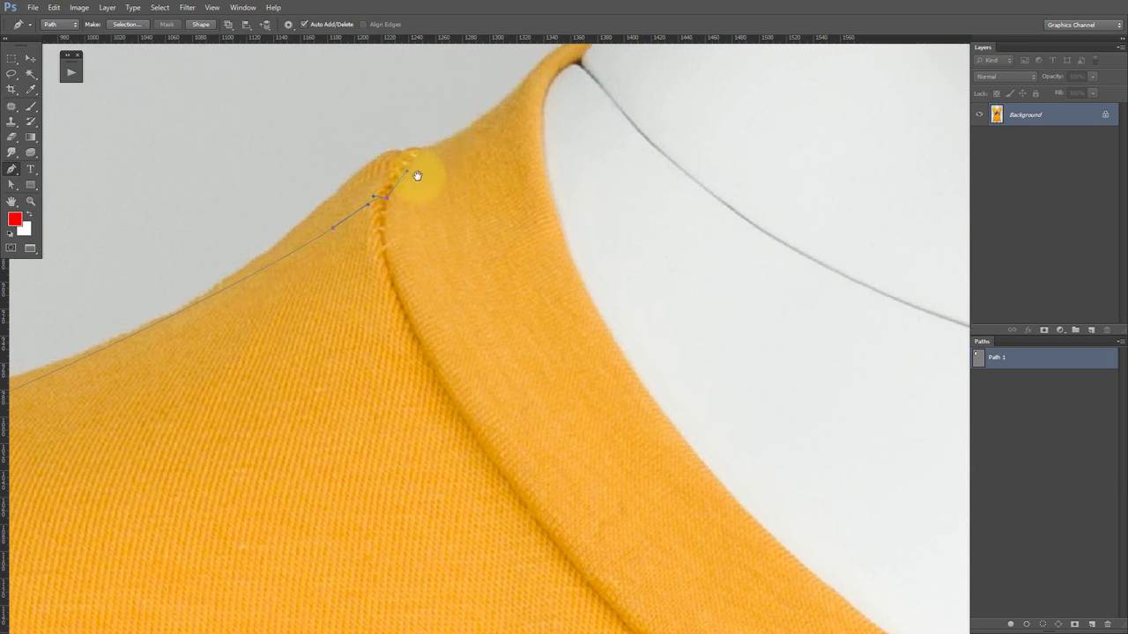
{"action": "scroll", "coordinate": [410, 181], "scroll_direction": "up", "scroll_amount": 3}
{"action": "scroll", "coordinate": [411, 180], "scroll_direction": "right", "scroll_amount": 3}
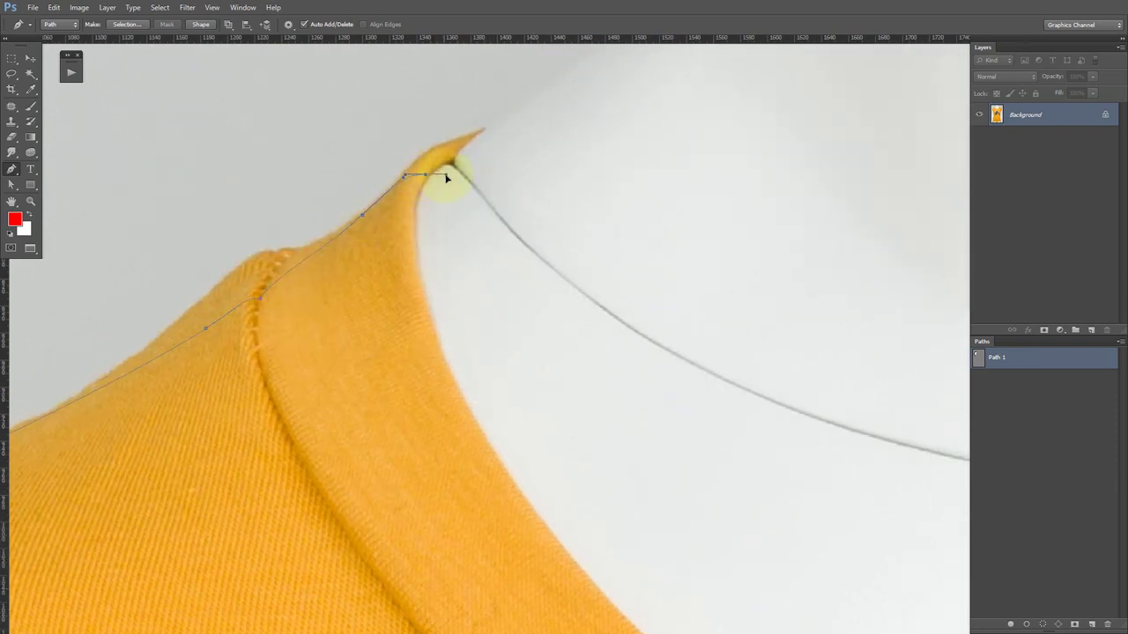
{"action": "scroll", "coordinate": [413, 206], "scroll_direction": "down", "scroll_amount": 3}
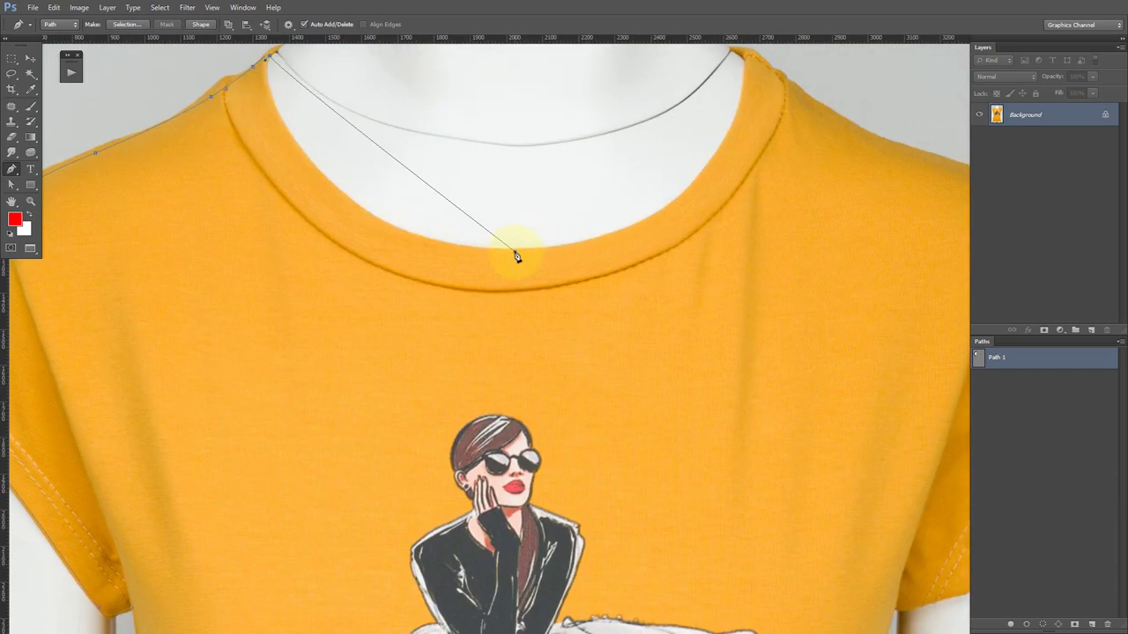
- Curve Path 1 along the front neckline and refine the curve at the collar's top corner
{"action": "left_click_drag", "start_coordinate": [515, 253], "coordinate": [680, 254]}
{"action": "scroll", "coordinate": [360, 176], "scroll_direction": "up", "scroll_amount": 1}
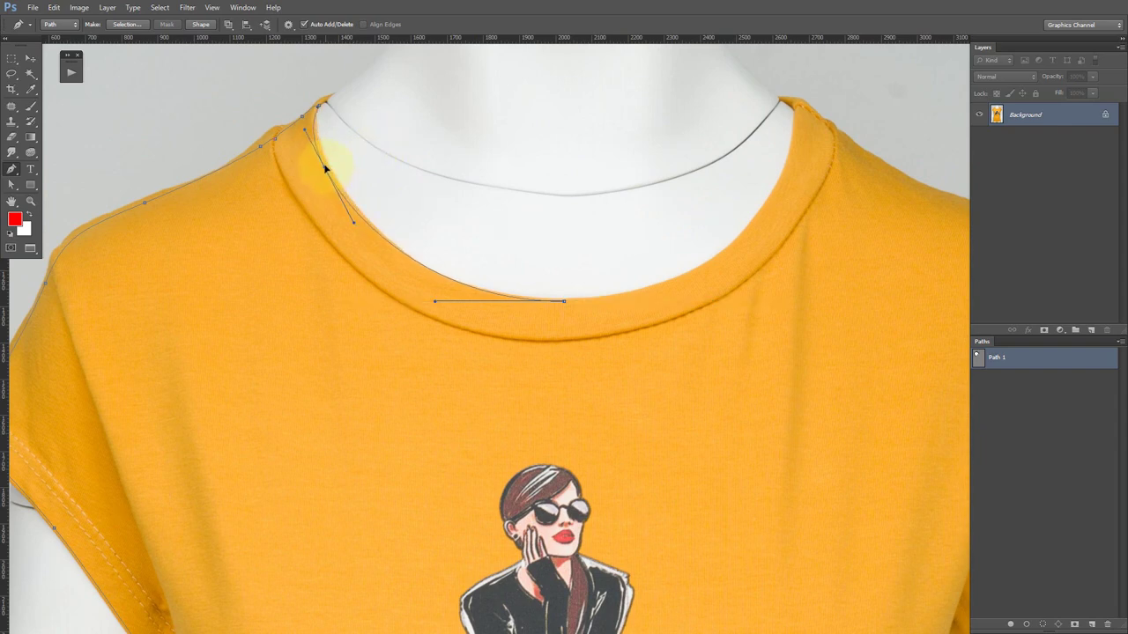
{"action": "scroll", "coordinate": [323, 165], "scroll_direction": "up", "scroll_amount": 2}
{"action": "scroll", "coordinate": [340, 156], "scroll_direction": "up", "scroll_amount": 2}
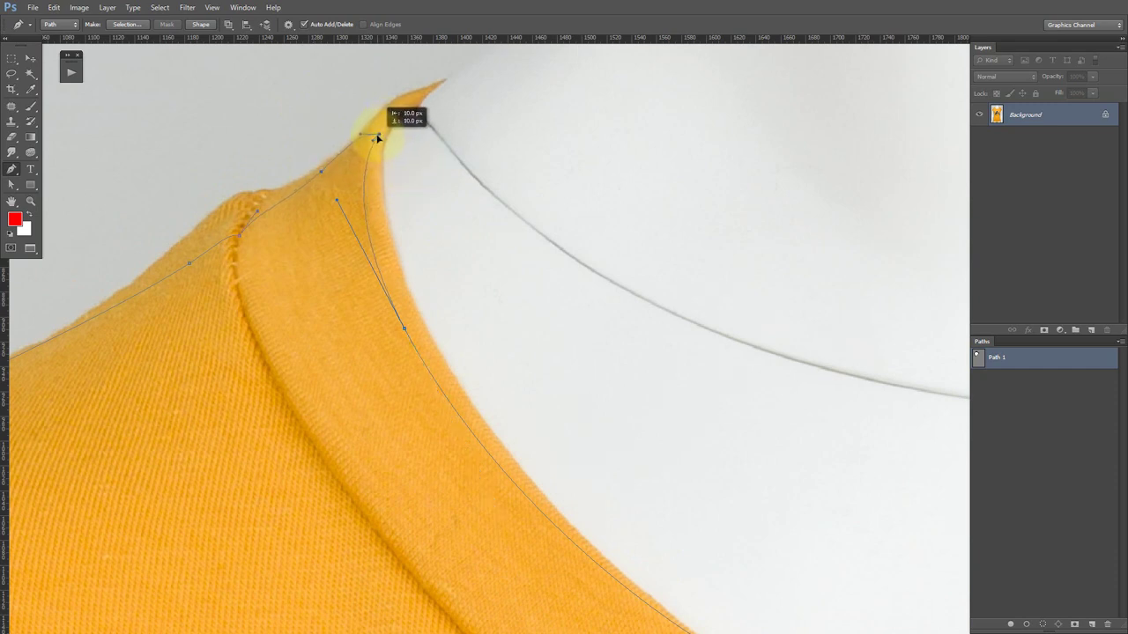
{"action": "left_click_drag", "start_coordinate": [372, 141], "coordinate": [364, 144]}
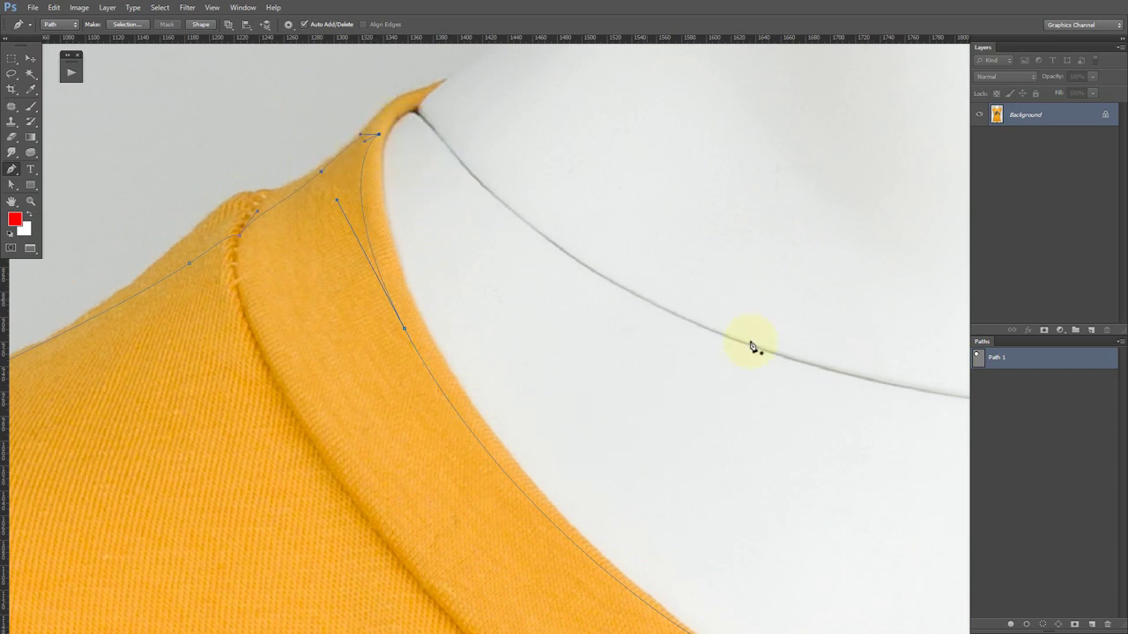
{"action": "left_click", "coordinate": [979, 371]}
{"action": "scroll", "coordinate": [447, 294], "scroll_direction": "down", "scroll_amount": 5}
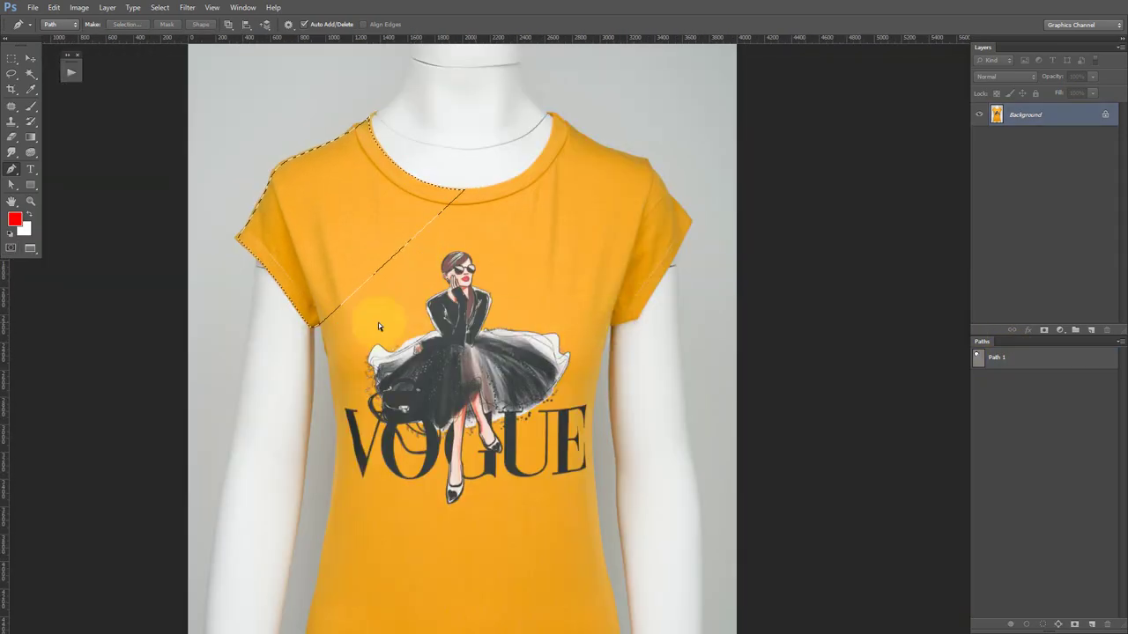
- Continue Path 1 from the underarm down the shirt's left side, around the hem corner, along the hem
{"action": "left_click", "coordinate": [1083, 358]}
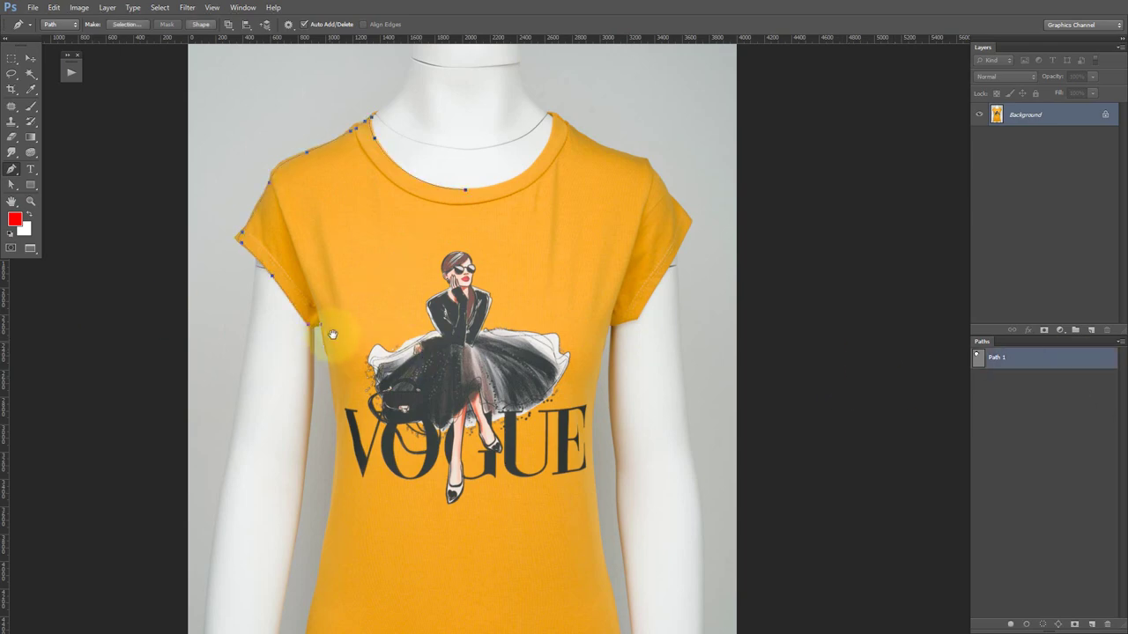
{"action": "scroll", "coordinate": [330, 332], "scroll_direction": "up", "scroll_amount": 1}
{"action": "scroll", "coordinate": [340, 238], "scroll_direction": "up", "scroll_amount": 2}
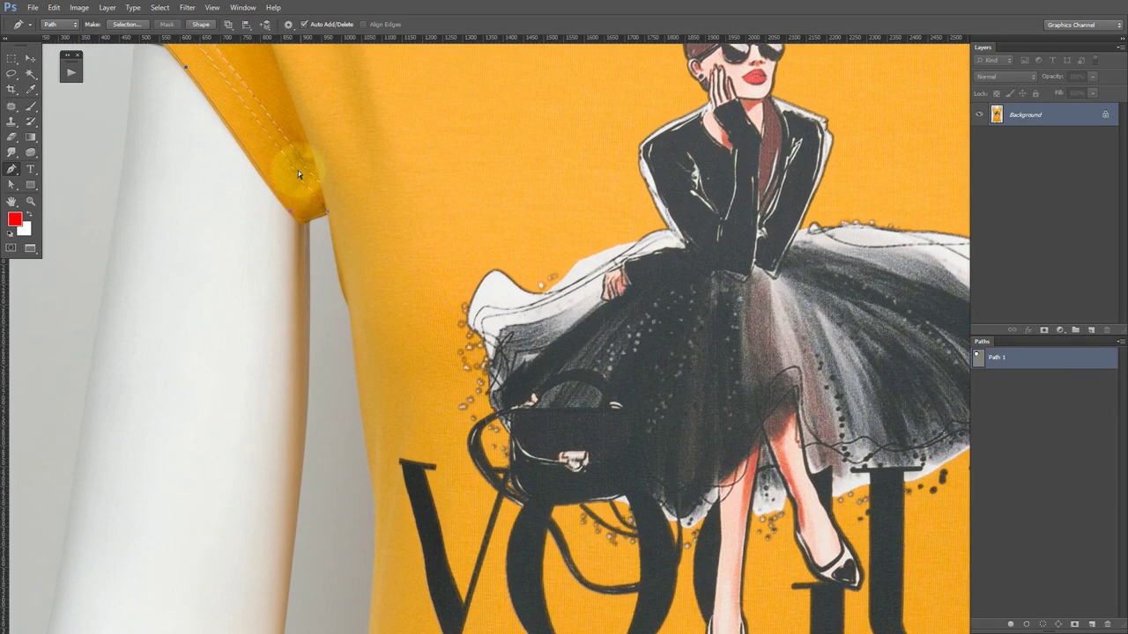
{"action": "left_click", "coordinate": [325, 216]}
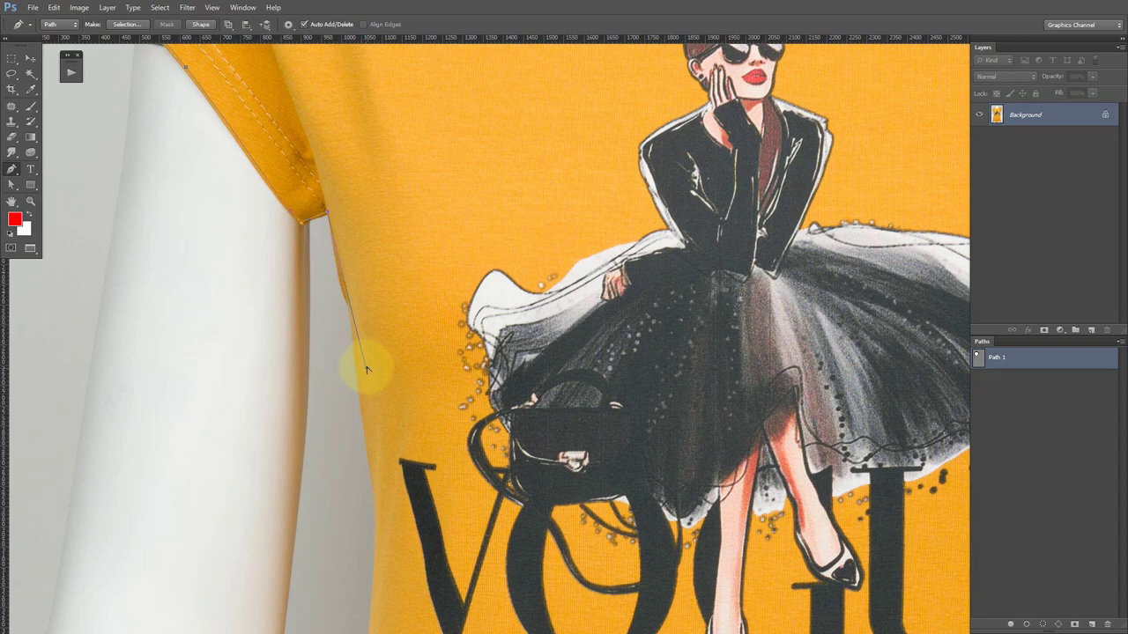
{"action": "scroll", "coordinate": [366, 368], "scroll_direction": "down", "scroll_amount": 3}
{"action": "scroll", "coordinate": [335, 292], "scroll_direction": "down", "scroll_amount": 3}
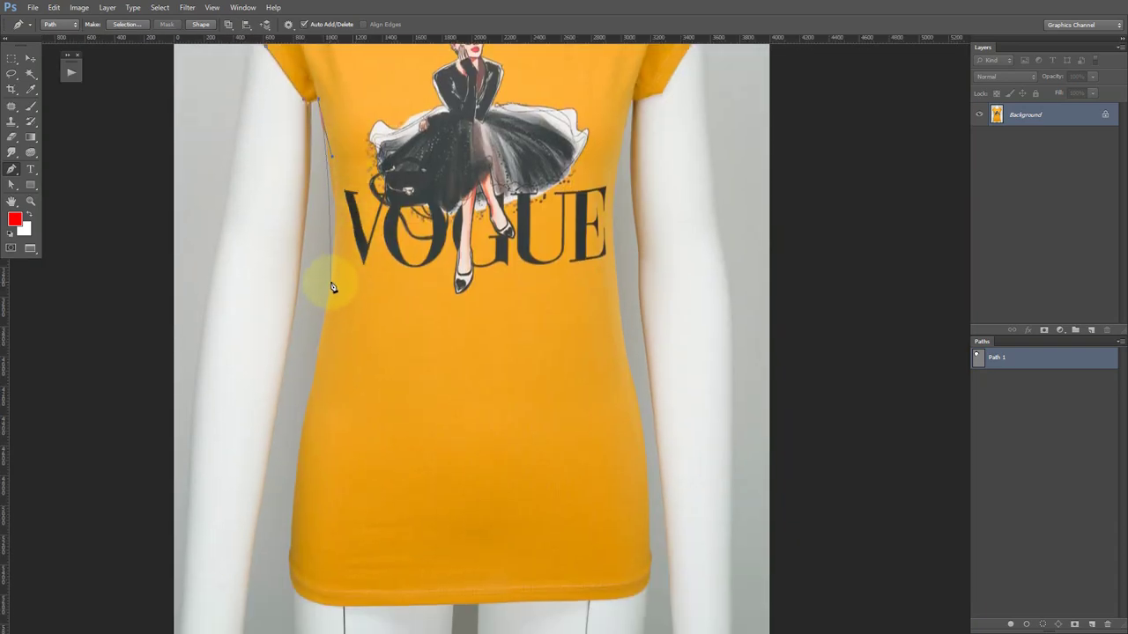
{"action": "left_click_drag", "start_coordinate": [332, 282], "coordinate": [322, 356]}
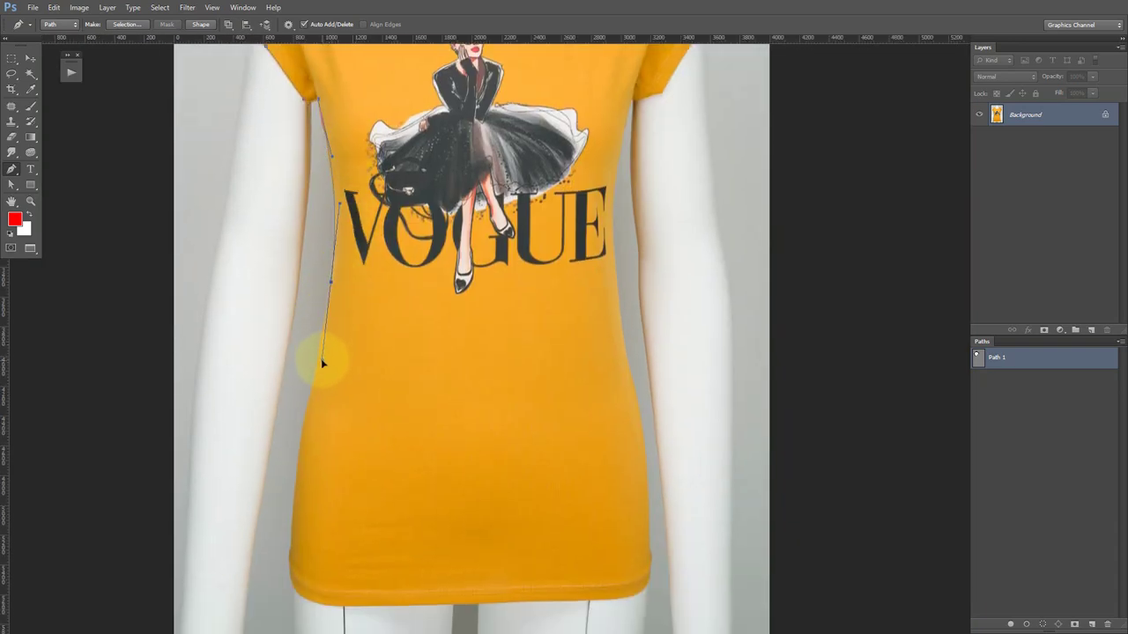
{"action": "scroll", "coordinate": [320, 396], "scroll_direction": "down", "scroll_amount": 3}
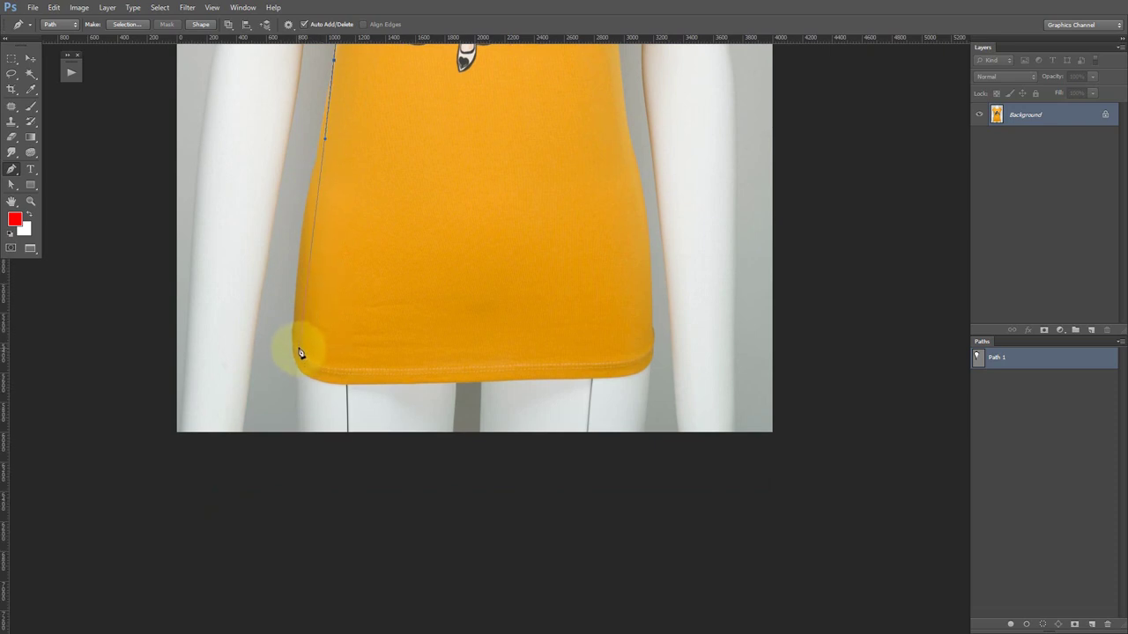
{"action": "mouse_move", "coordinate": [301, 353]}
{"action": "left_mouse_down"}
{"action": "mouse_move", "coordinate": [298, 475]}
{"action": "mouse_move", "coordinate": [301, 373]}
{"action": "mouse_move", "coordinate": [299, 385]}
{"action": "left_mouse_up"}
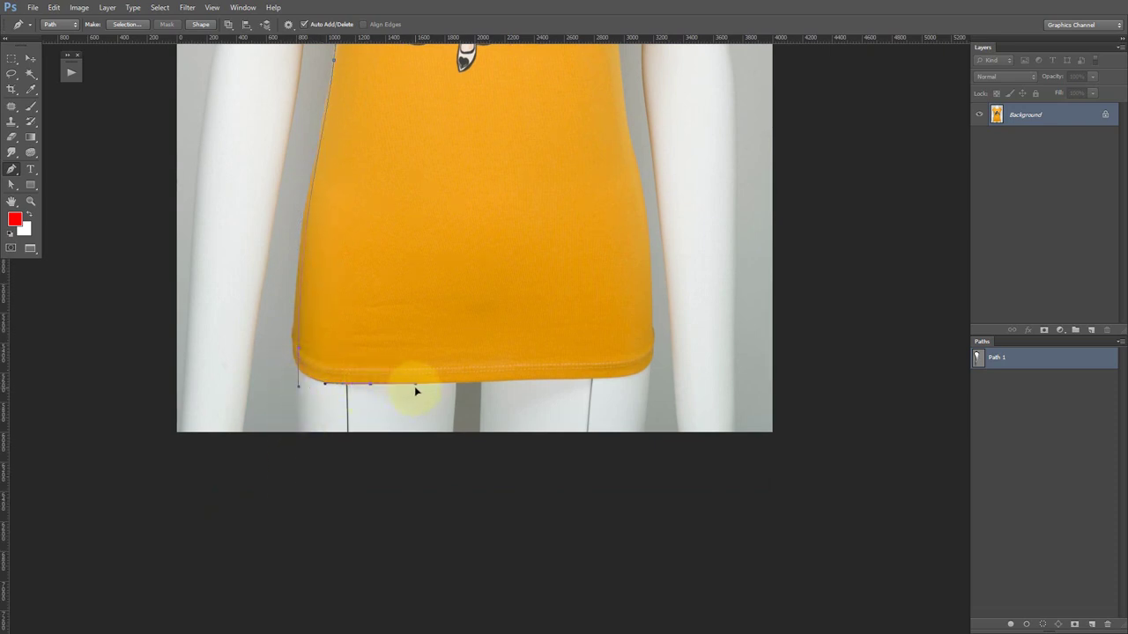
{"action": "left_click_drag", "start_coordinate": [499, 384], "coordinate": [928, 388]}
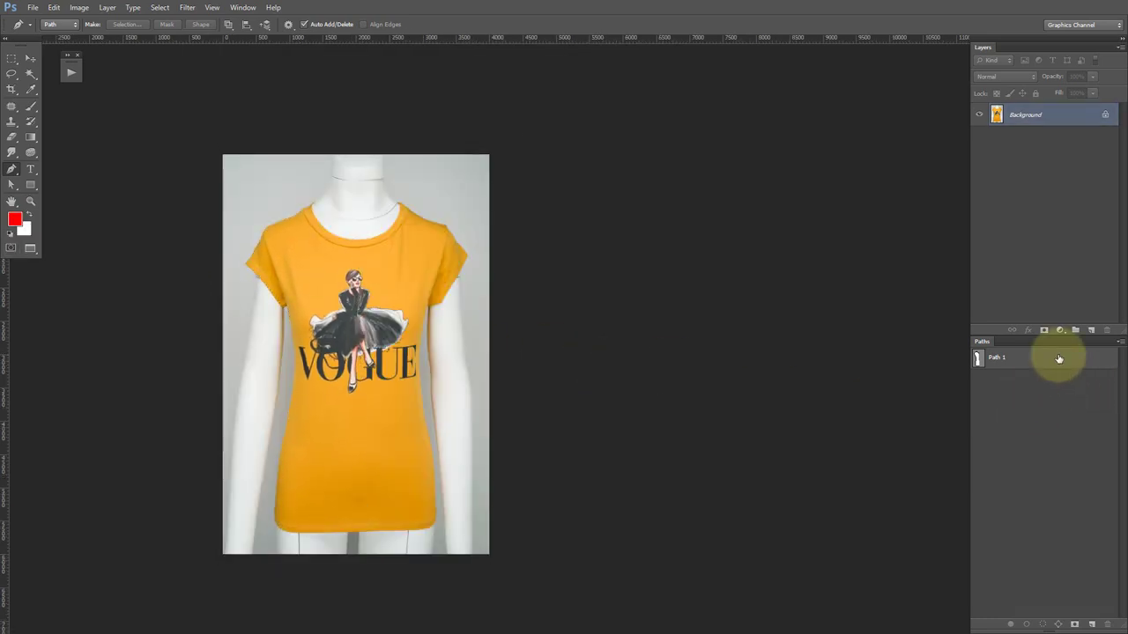
- Flip the selected half-shirt path horizontally and move it onto the shirt's right side
{"action": "left_click", "coordinate": [1059, 358]}
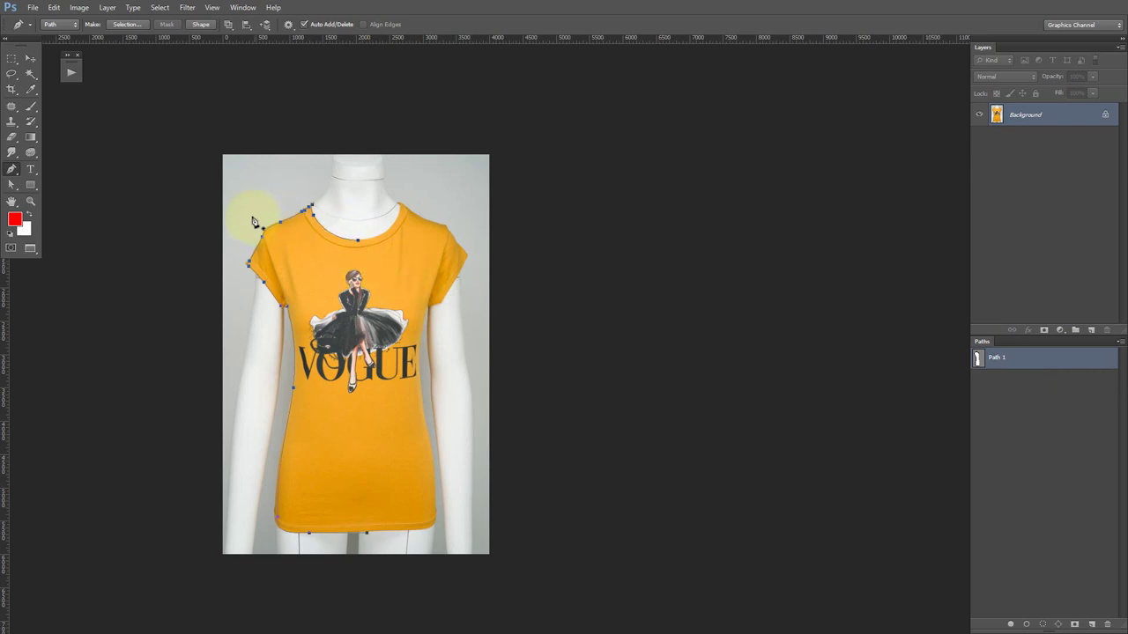
{"action": "mouse_move", "coordinate": [187, 171]}
{"action": "left_mouse_down"}
{"action": "mouse_move", "coordinate": [465, 586]}
{"action": "mouse_move", "coordinate": [461, 577]}
{"action": "left_mouse_up"}
{"action": "key", "text": "ctrl+t"}
{"action": "right_click", "coordinate": [311, 252]}
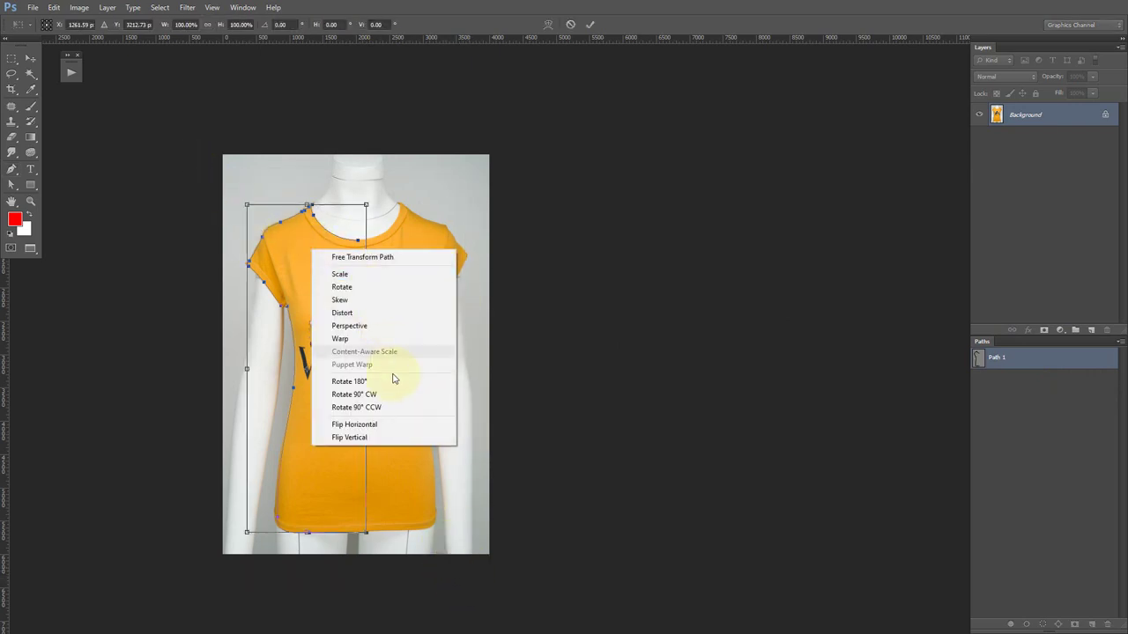
{"action": "left_click", "coordinate": [388, 424]}
{"action": "left_click_drag", "start_coordinate": [346, 308], "coordinate": [425, 312]}
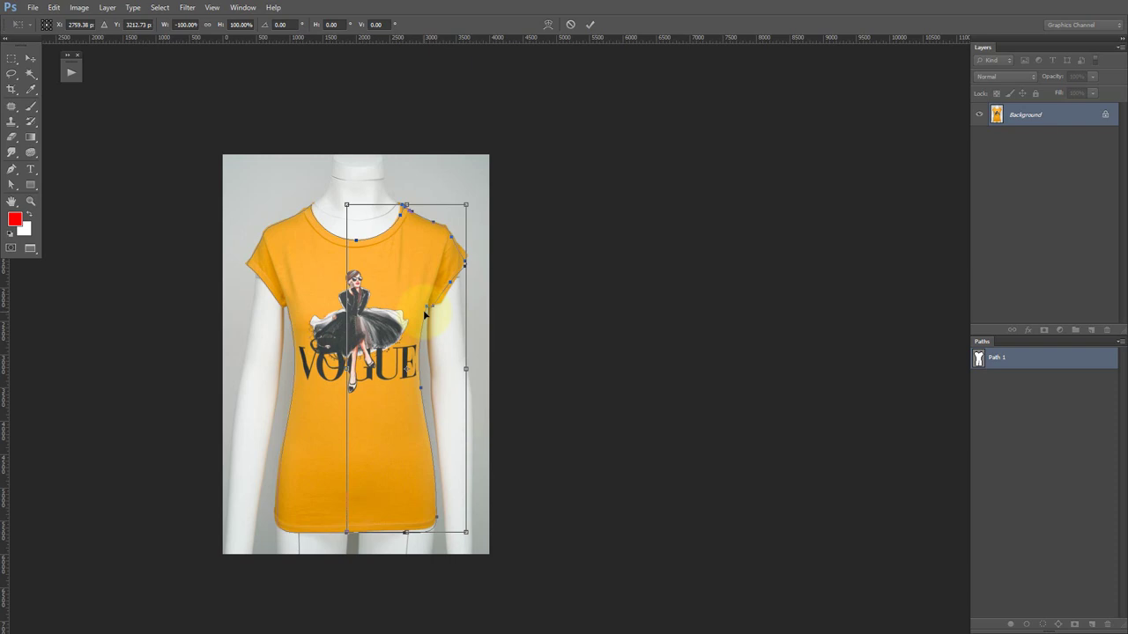
{"action": "key", "text": "Return"}
- Inspect the path's neckline closely, zooming around the collar area
{"action": "scroll", "coordinate": [377, 486], "scroll_direction": "up", "scroll_amount": 2}
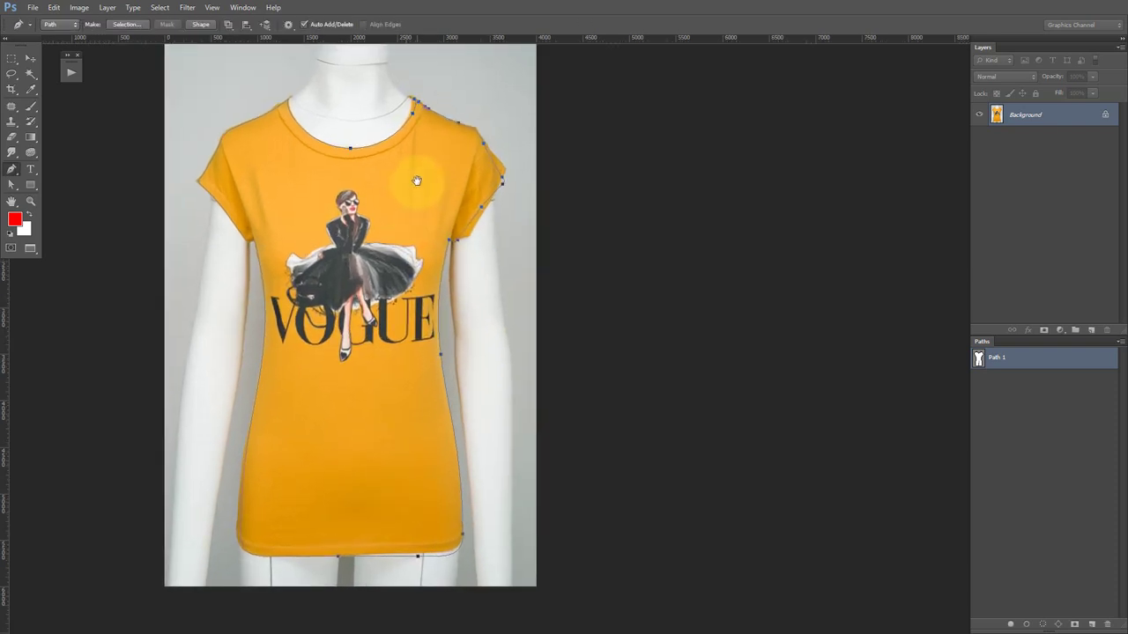
{"action": "left_click_drag", "start_coordinate": [423, 188], "coordinate": [469, 195]}
{"action": "scroll", "coordinate": [478, 461], "scroll_direction": "down", "scroll_amount": 3}
{"action": "scroll", "coordinate": [511, 478], "scroll_direction": "up", "scroll_amount": 2}
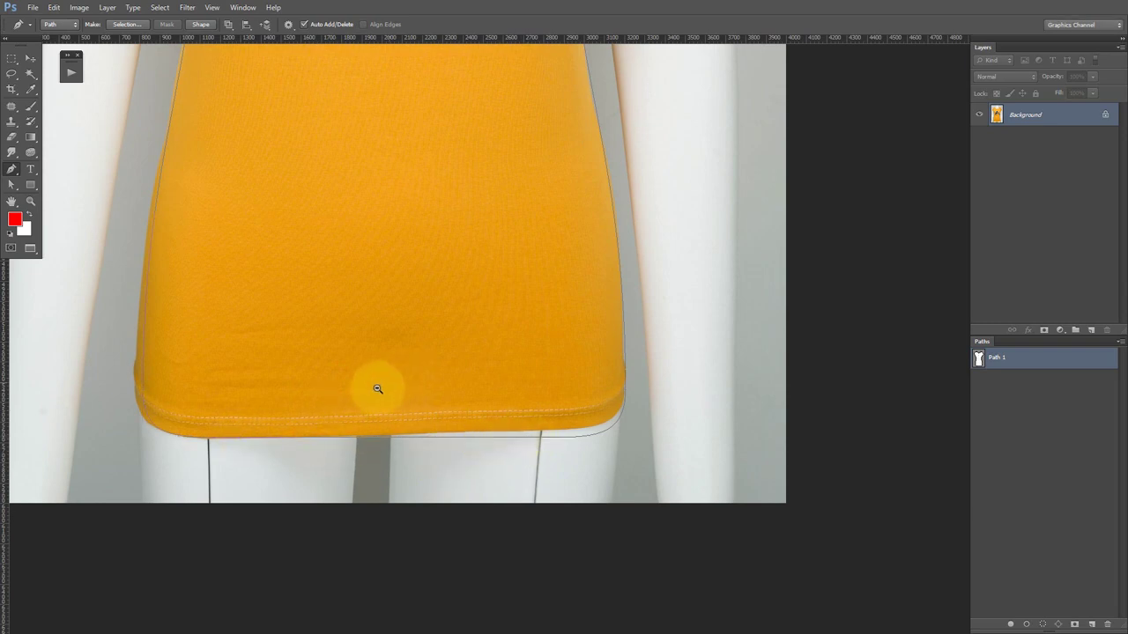
{"action": "scroll", "coordinate": [422, 397], "scroll_direction": "down", "scroll_amount": 3}
{"action": "scroll", "coordinate": [528, 326], "scroll_direction": "up", "scroll_amount": 1}
{"action": "scroll", "coordinate": [521, 209], "scroll_direction": "up", "scroll_amount": 1}
{"action": "scroll", "coordinate": [521, 210], "scroll_direction": "up", "scroll_amount": 2}
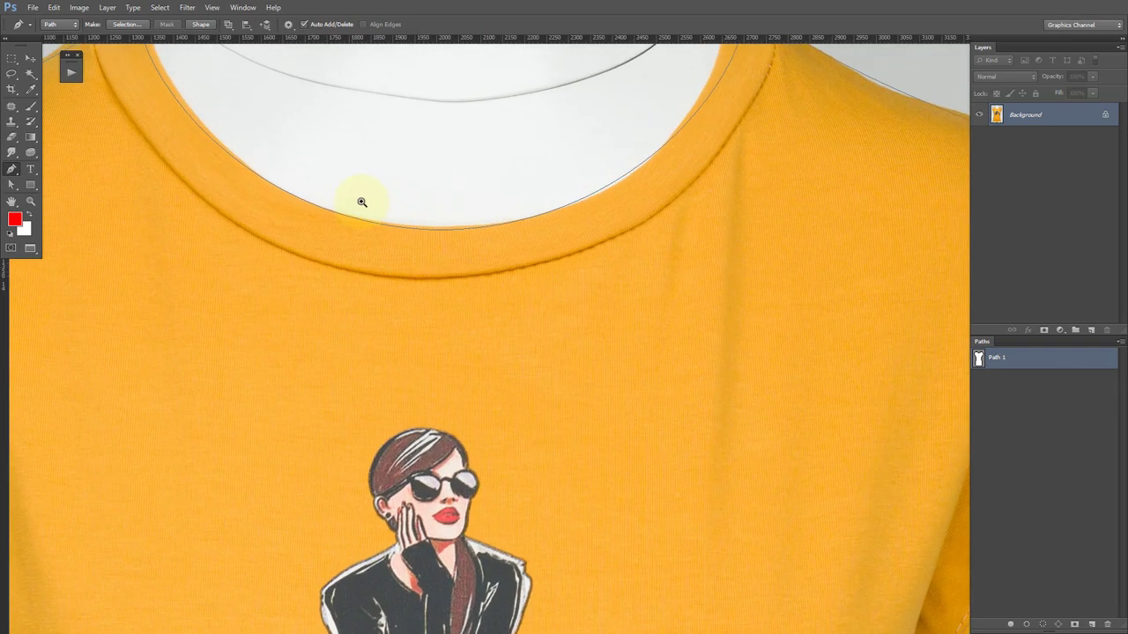
{"action": "scroll", "coordinate": [453, 244], "scroll_direction": "up", "scroll_amount": 2}
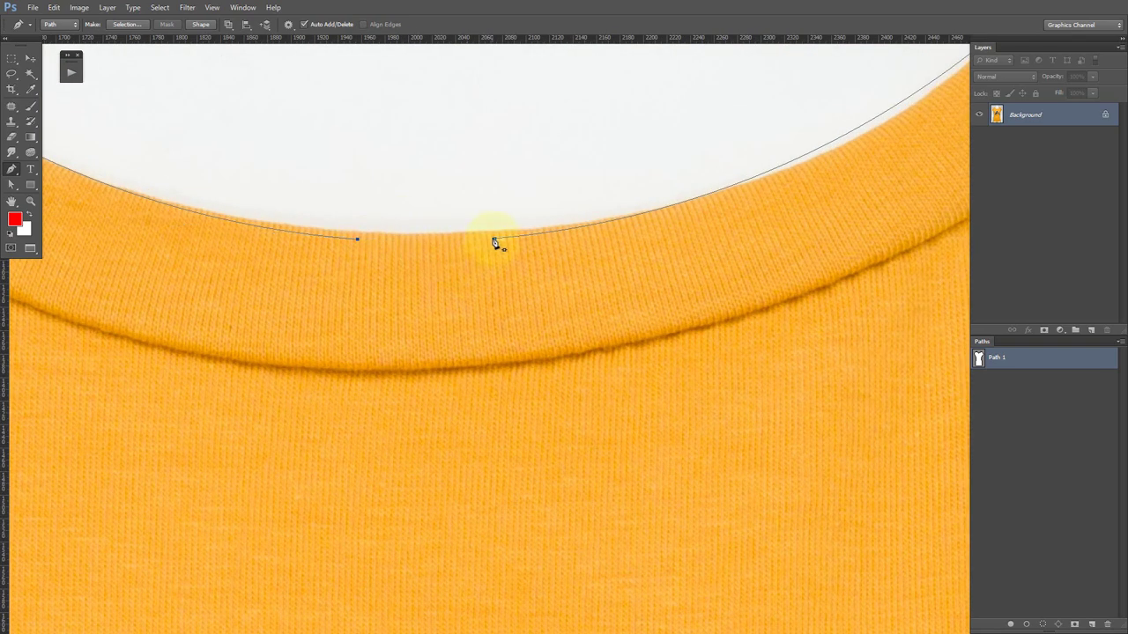
{"action": "scroll", "coordinate": [360, 244], "scroll_direction": "up", "scroll_amount": 1}
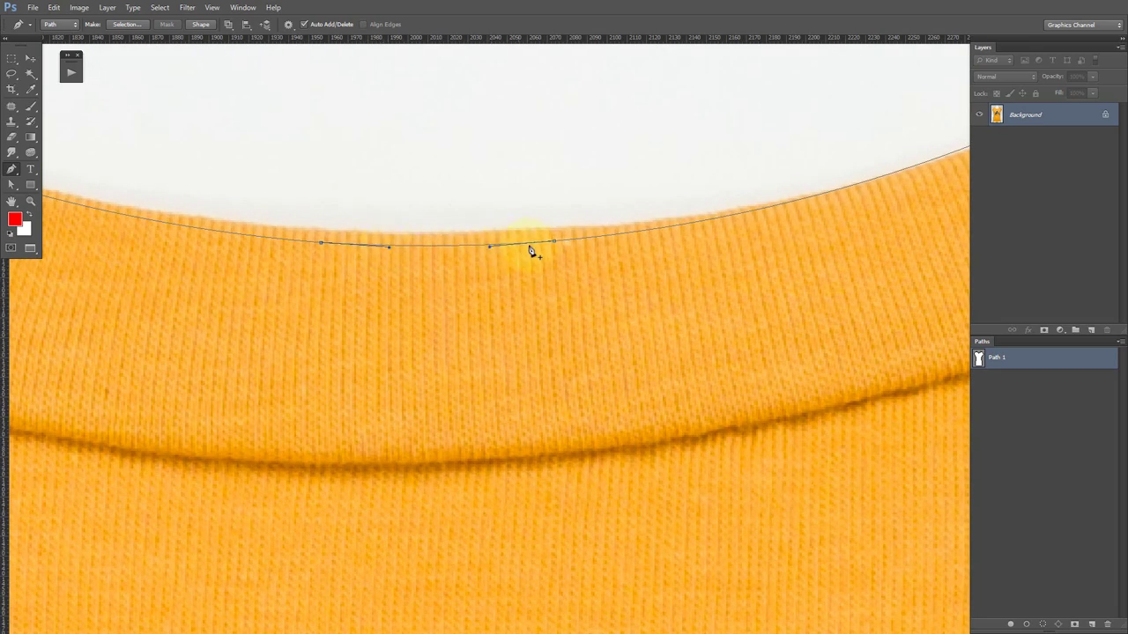
{"action": "scroll", "coordinate": [530, 251], "scroll_direction": "down", "scroll_amount": 5}
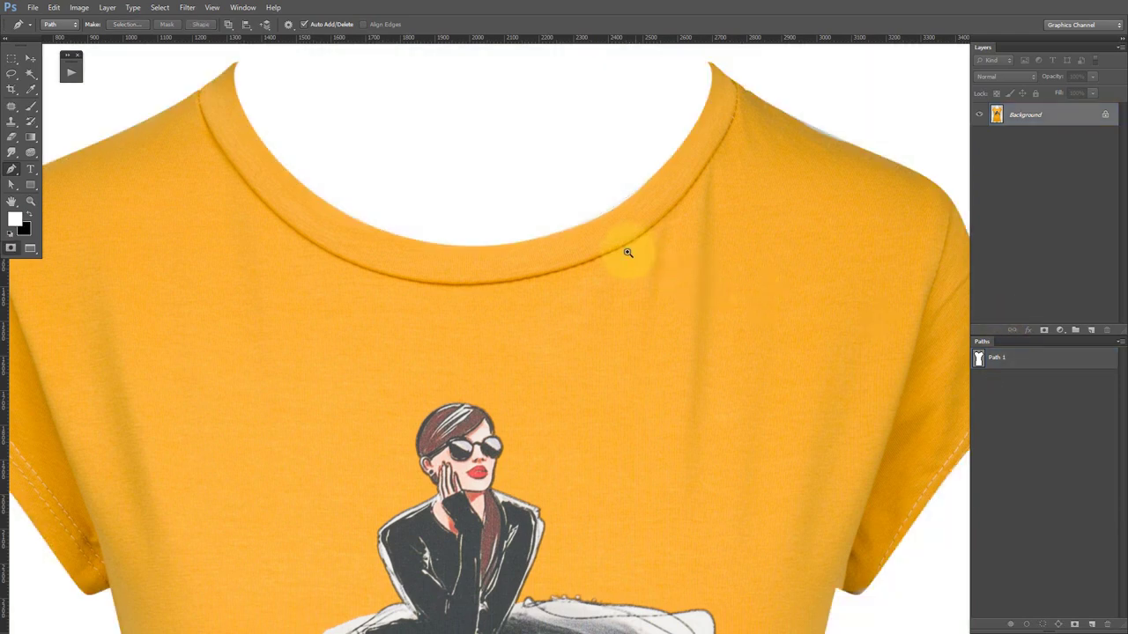
{"action": "scroll", "coordinate": [627, 253], "scroll_direction": "down", "scroll_amount": 3}
{"action": "scroll", "coordinate": [503, 239], "scroll_direction": "down", "scroll_amount": 1}
{"action": "scroll", "coordinate": [547, 264], "scroll_direction": "down", "scroll_amount": 2}
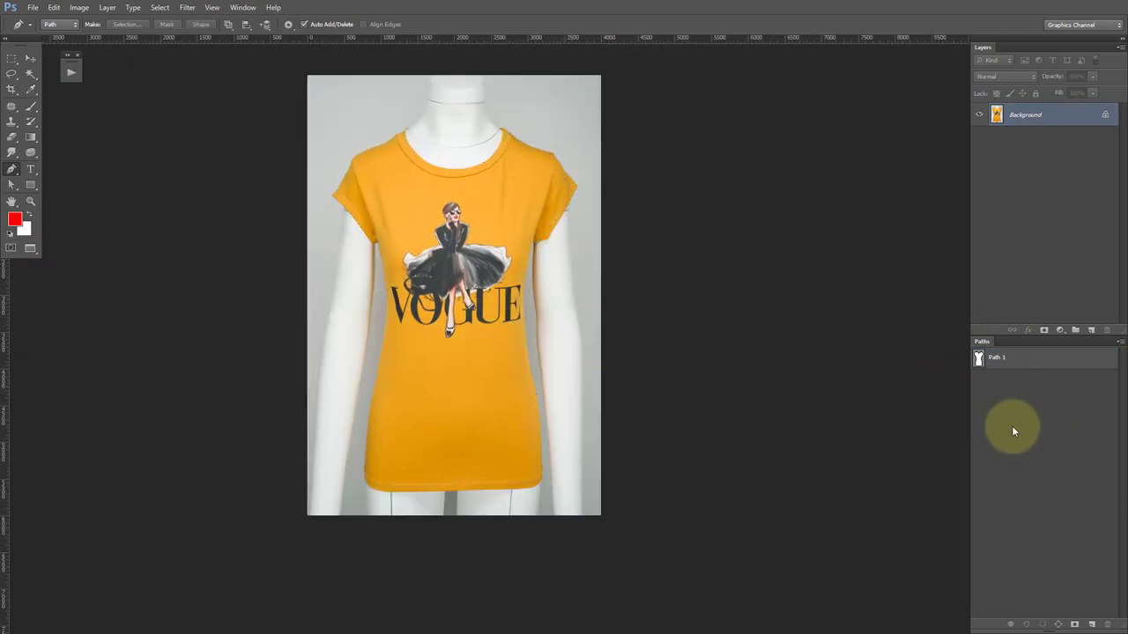
- Run the F2 action to build the layers, stop it at the warning, and reselect Path 1
{"action": "key", "text": "F2"}
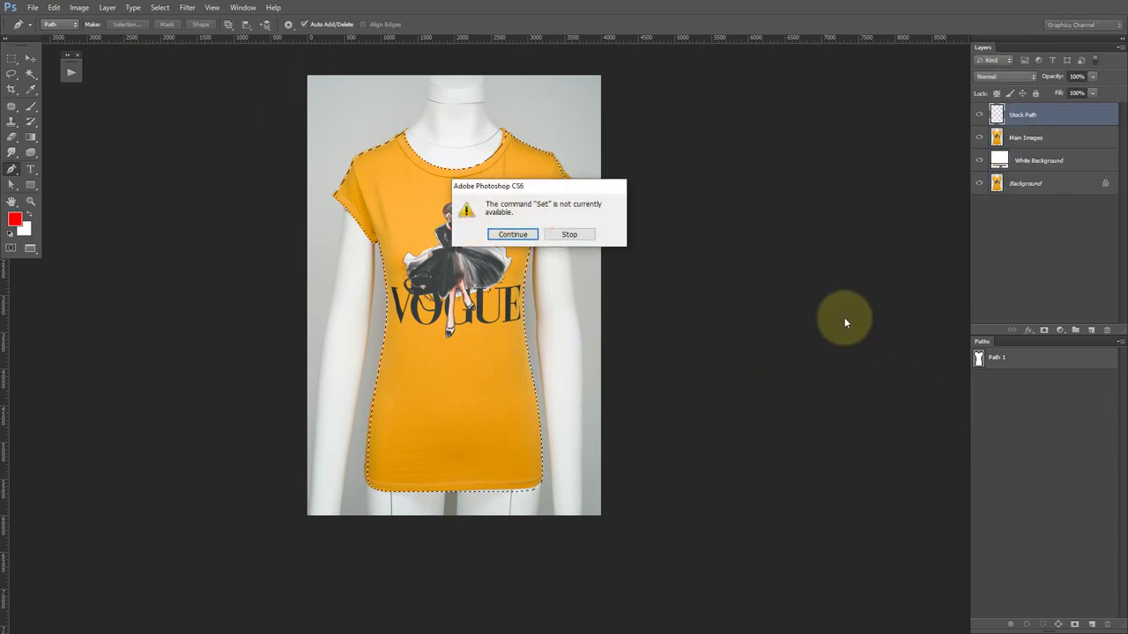
{"action": "left_click", "coordinate": [579, 236]}
{"action": "scroll", "coordinate": [474, 177], "scroll_direction": "up", "scroll_amount": 3}
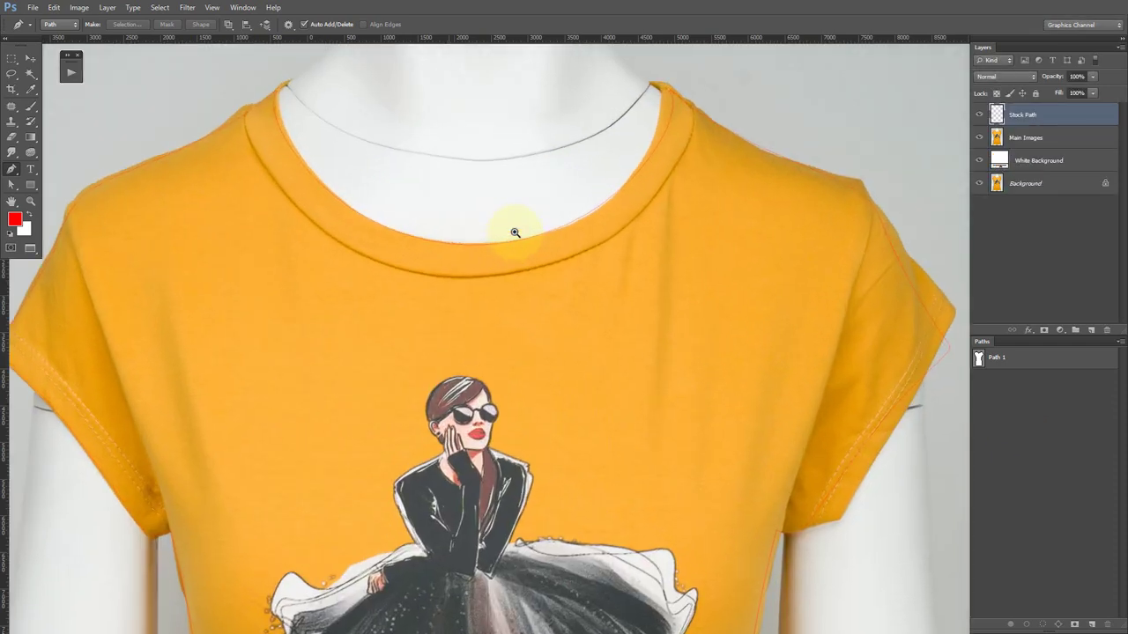
{"action": "left_click", "coordinate": [1005, 357]}
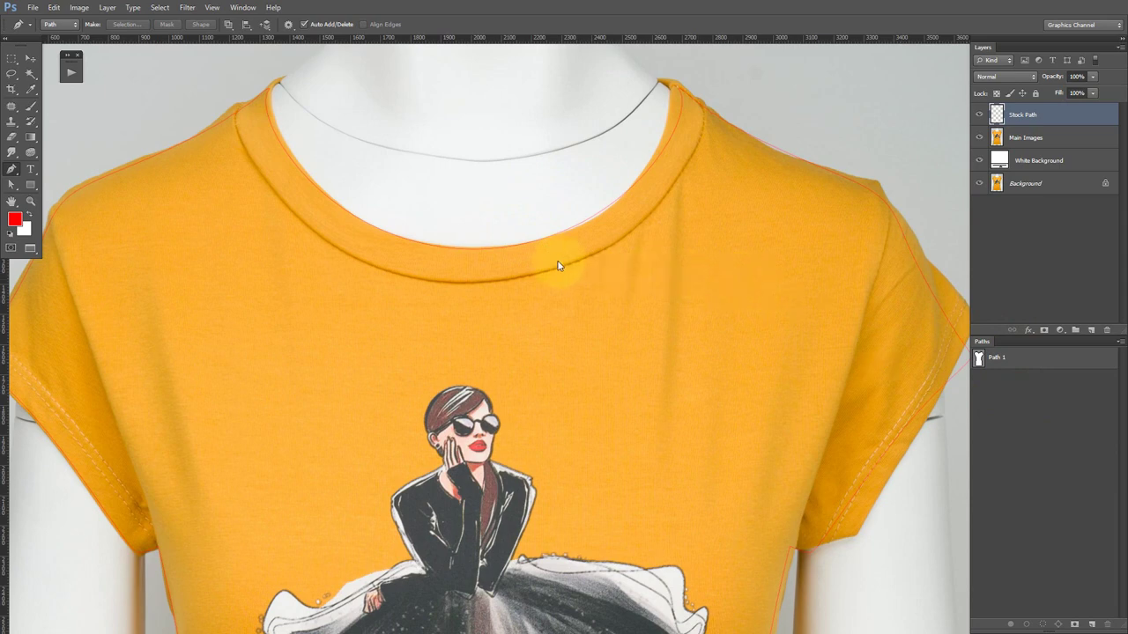
- Dismiss the Save As dialog and select the Main Images layer
{"action": "key", "text": "ctrl+shift+s"}
{"action": "left_click", "coordinate": [713, 319]}
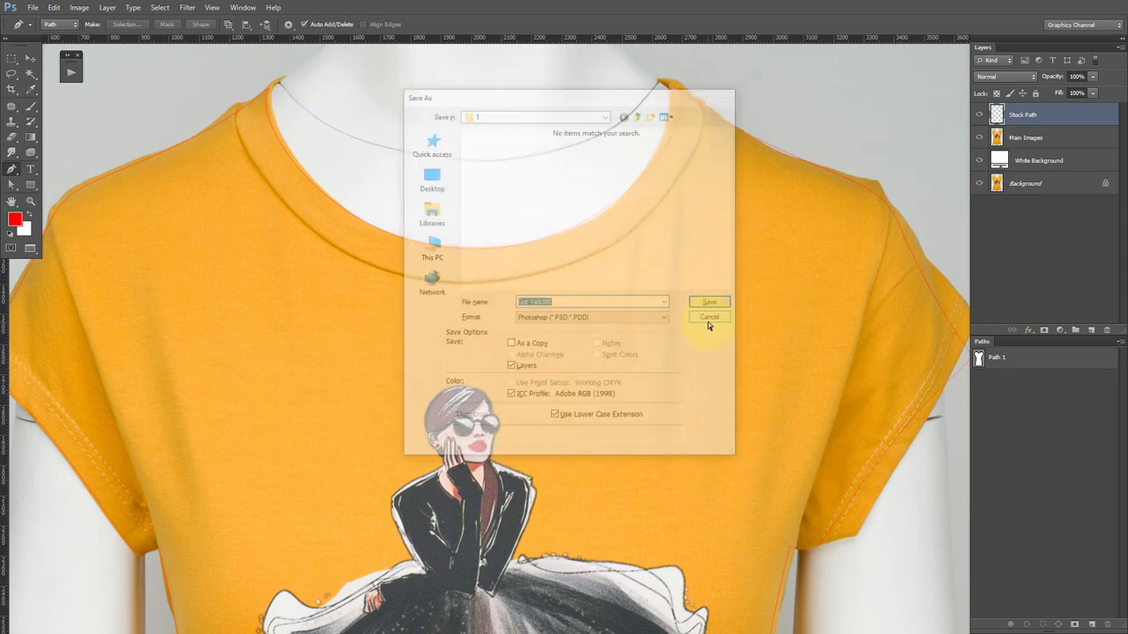
{"action": "left_click", "coordinate": [1076, 136]}
{"action": "scroll", "coordinate": [591, 220], "scroll_direction": "down", "scroll_amount": 3}
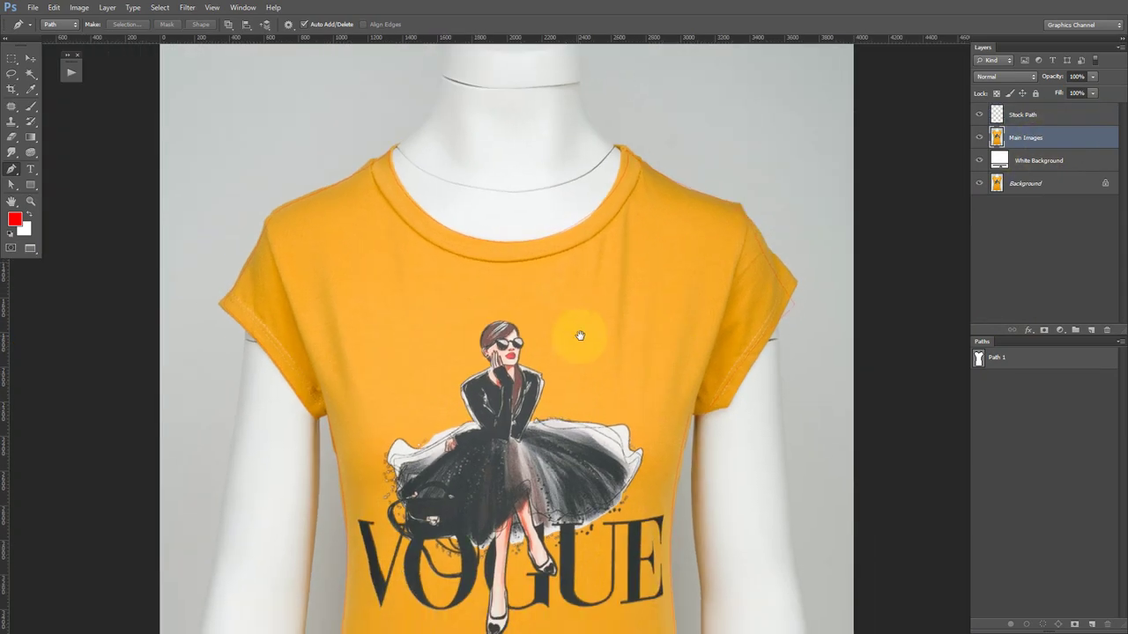
{"action": "scroll", "coordinate": [578, 332], "scroll_direction": "down", "scroll_amount": 3}
{"action": "scroll", "coordinate": [602, 280], "scroll_direction": "down", "scroll_amount": 3}
{"action": "scroll", "coordinate": [602, 280], "scroll_direction": "down", "scroll_amount": 1}
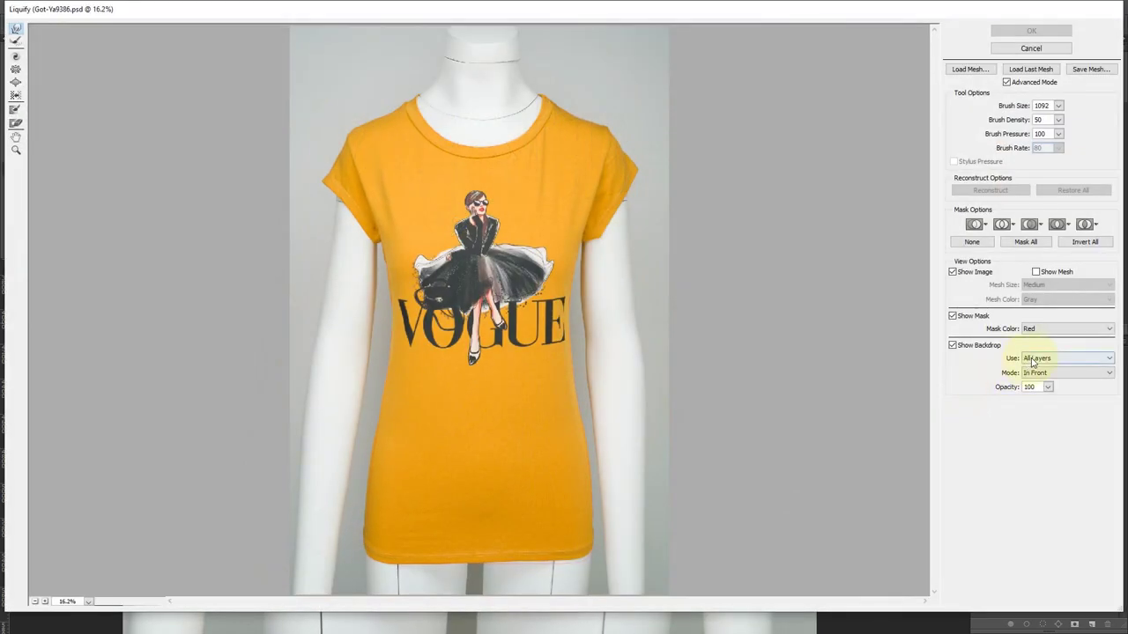
- Use the Stock Path layer as the Liquify backdrop and zoom in on the shirt
{"action": "left_click", "coordinate": [1032, 359]}
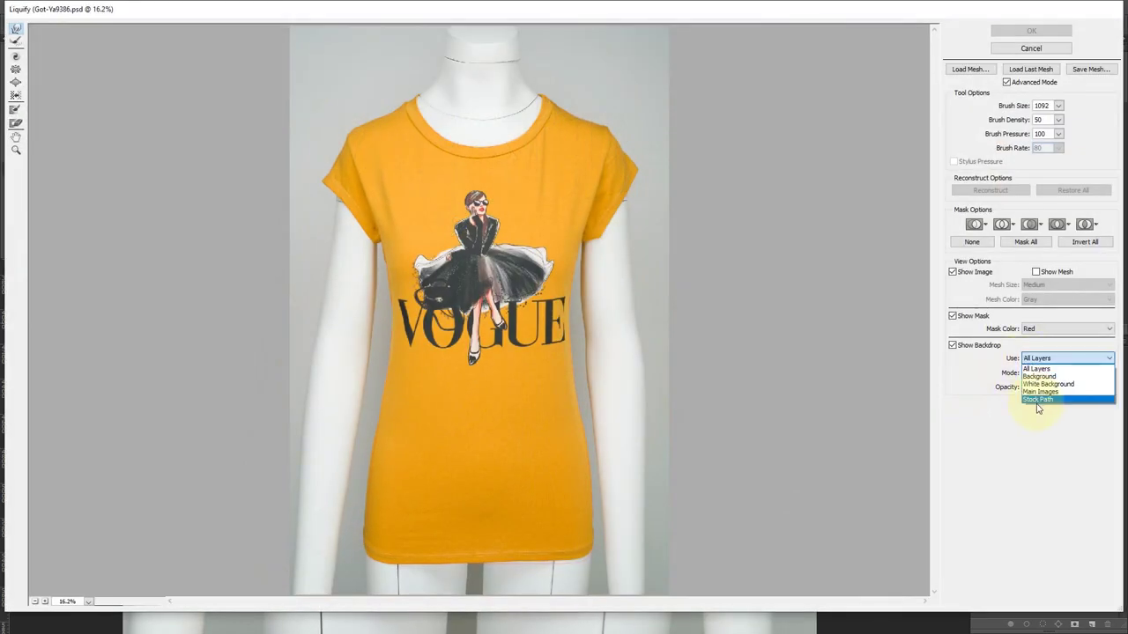
{"action": "left_click", "coordinate": [1035, 398]}
{"action": "left_click", "coordinate": [636, 417], "text": "ctrl"}
{"action": "left_click", "coordinate": [636, 418], "text": "ctrl"}
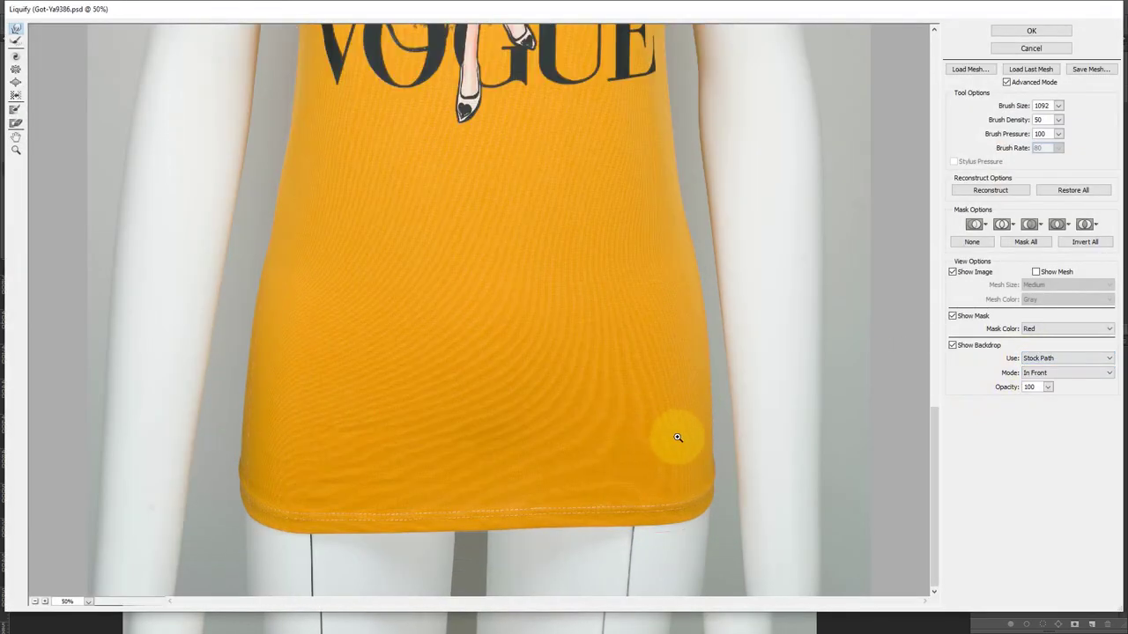
- Zoom closer on the hem and resize the forward warp brush with [ and ]
{"action": "key", "text": "bracketright"}
{"action": "key", "text": "bracketright"}
{"action": "key", "text": "bracketright"}
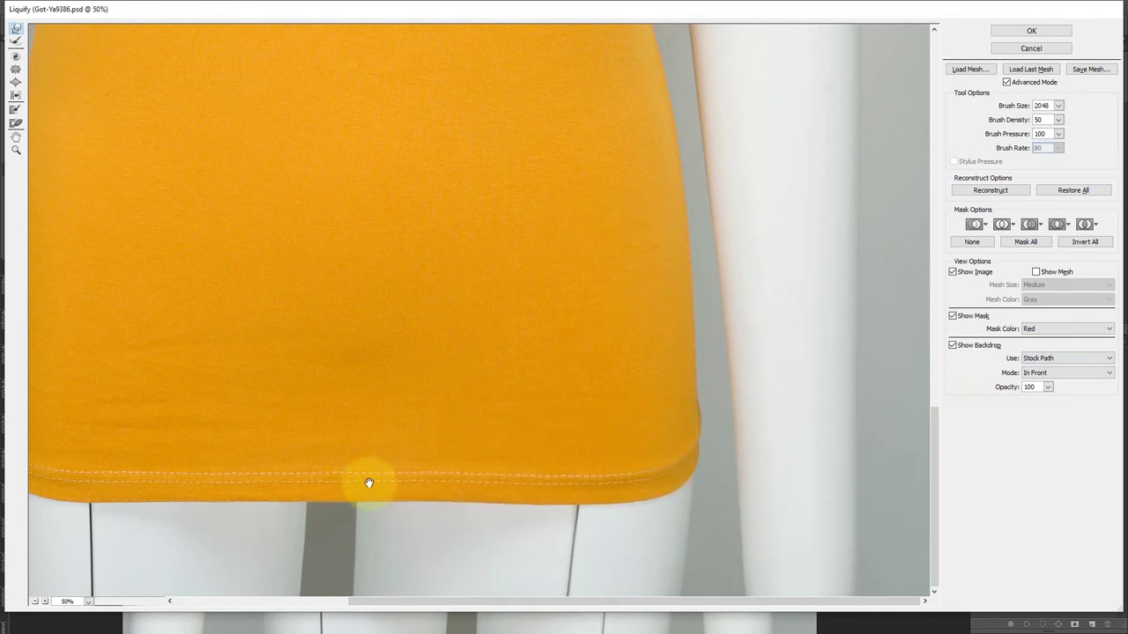
{"action": "left_click_drag", "start_coordinate": [367, 484], "coordinate": [503, 482]}
{"action": "left_click", "coordinate": [534, 471], "text": "ctrl"}
{"action": "key", "text": "bracketleft"}
{"action": "key", "text": "bracketleft"}
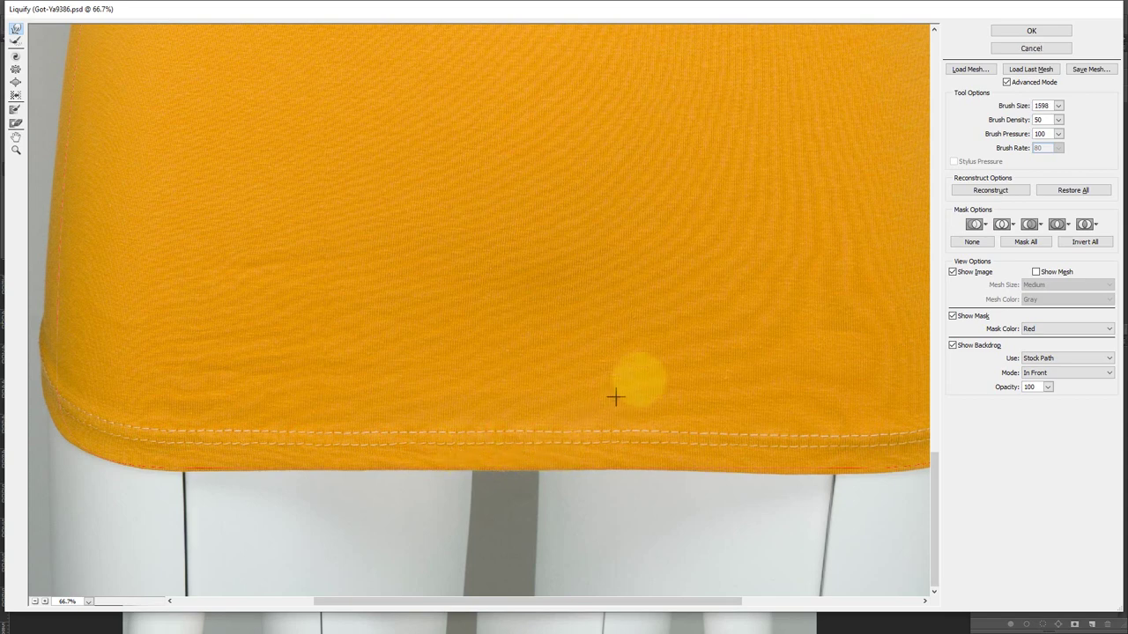
{"action": "key", "text": "bracketleft"}
{"action": "scroll", "coordinate": [206, 448], "scroll_direction": "left", "scroll_amount": 5}
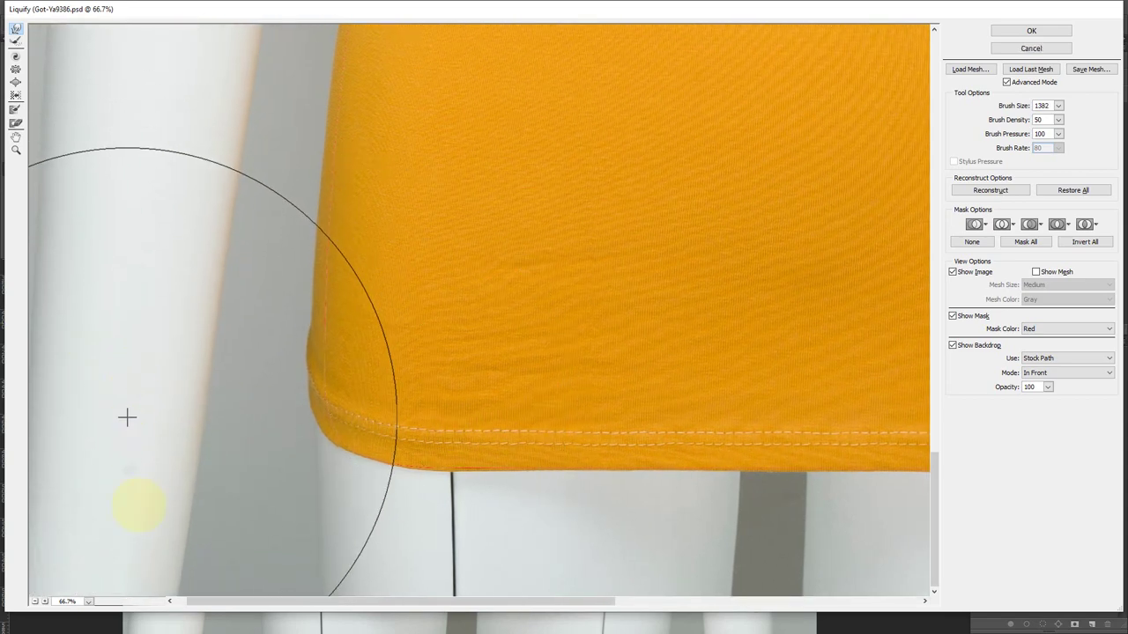
{"action": "key", "text": "bracketleft"}
{"action": "key", "text": "bracketleft"}
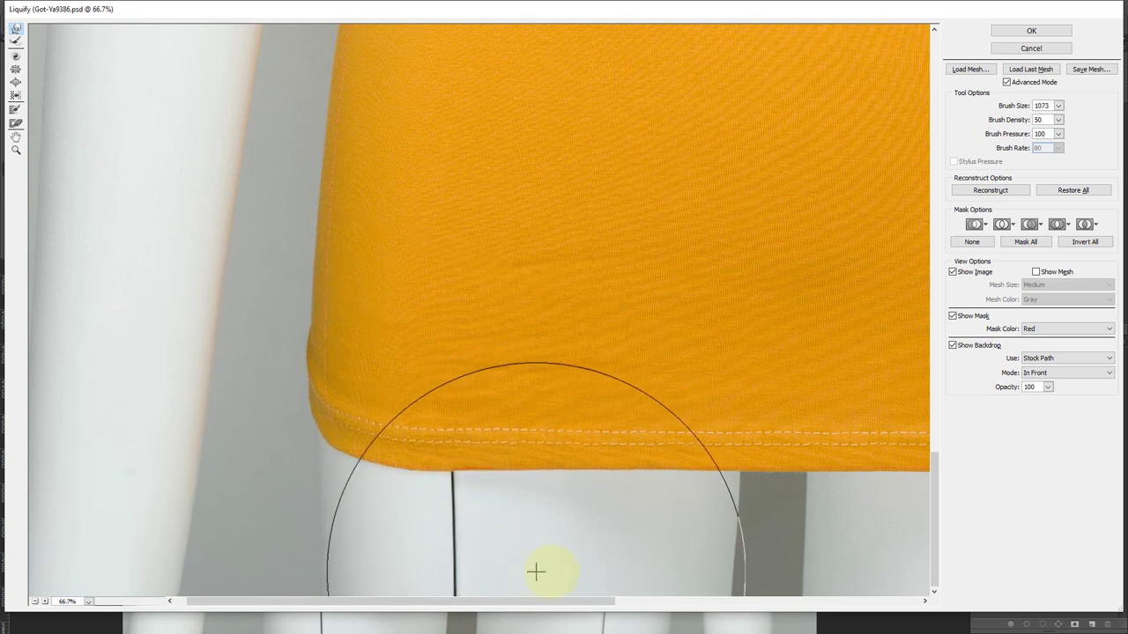
{"action": "key", "text": "ctrl+alt+space"}
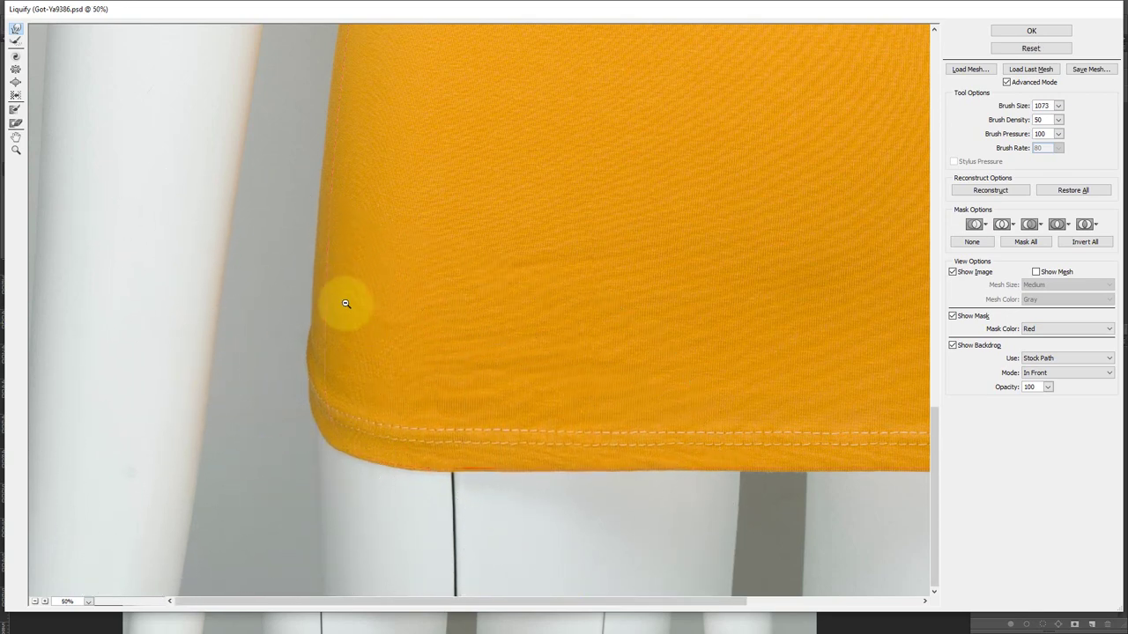
{"action": "scroll", "coordinate": [269, 126], "scroll_direction": "up", "scroll_amount": 1}
{"action": "scroll", "coordinate": [267, 190], "scroll_direction": "up", "scroll_amount": 5}
{"action": "key", "text": "bracketright"}
{"action": "key", "text": "bracketright"}
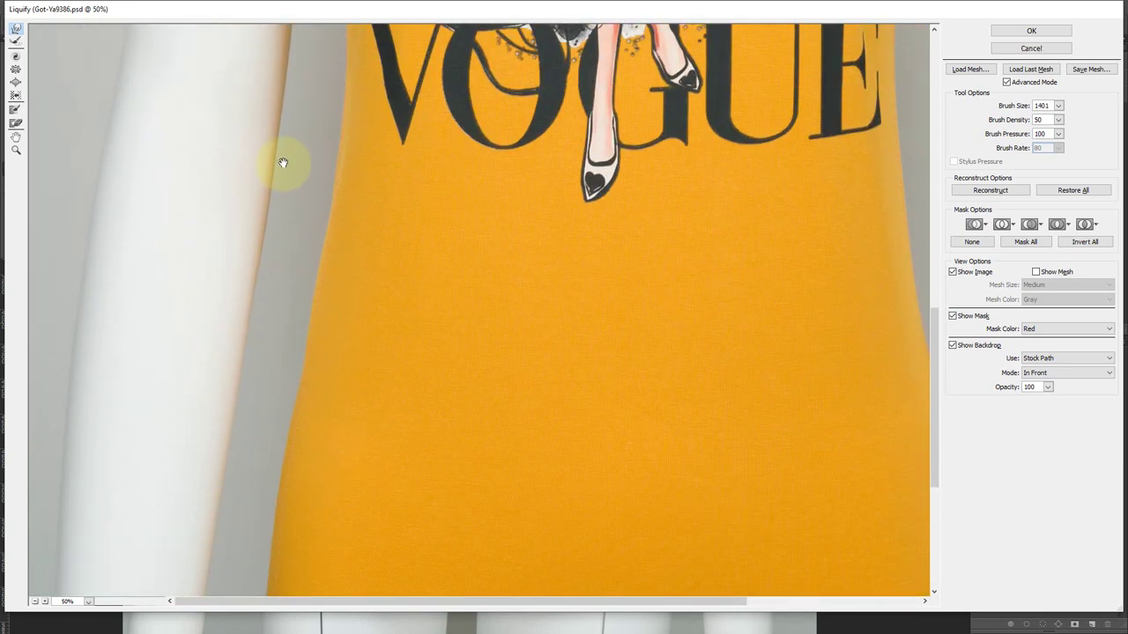
{"action": "left_click_drag", "start_coordinate": [283, 163], "coordinate": [275, 439]}
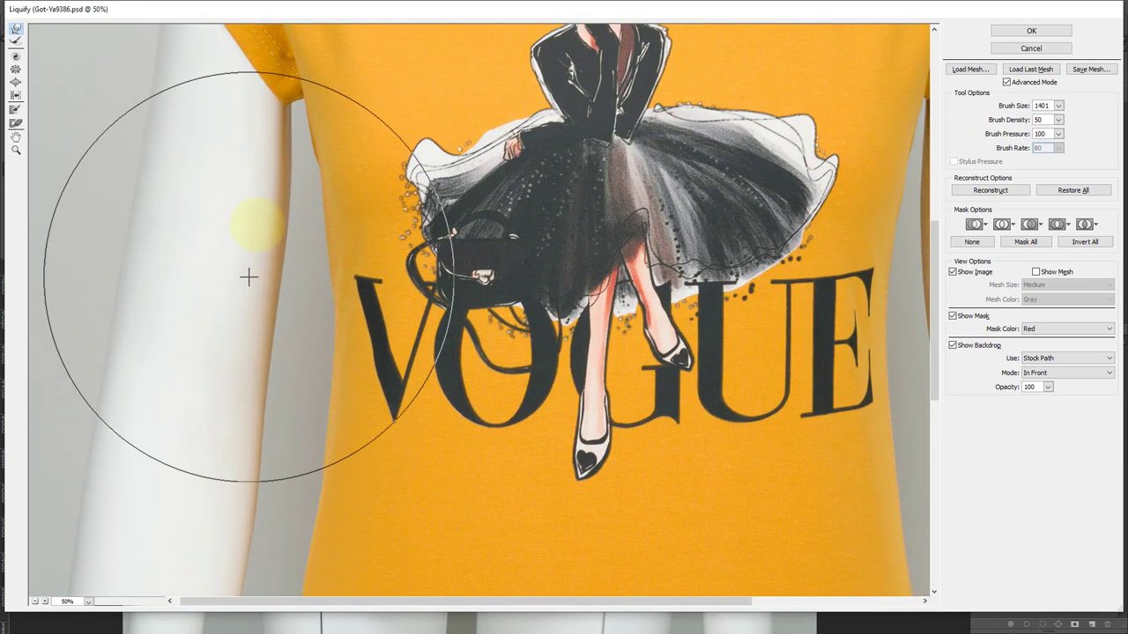
{"action": "scroll", "coordinate": [248, 276], "scroll_direction": "up", "scroll_amount": 3}
- Fine-tune the warp brush size while moving around the neckline
{"action": "key", "text": "bracketleft"}
{"action": "key", "text": "bracketleft"}
{"action": "key", "text": "bracketleft"}
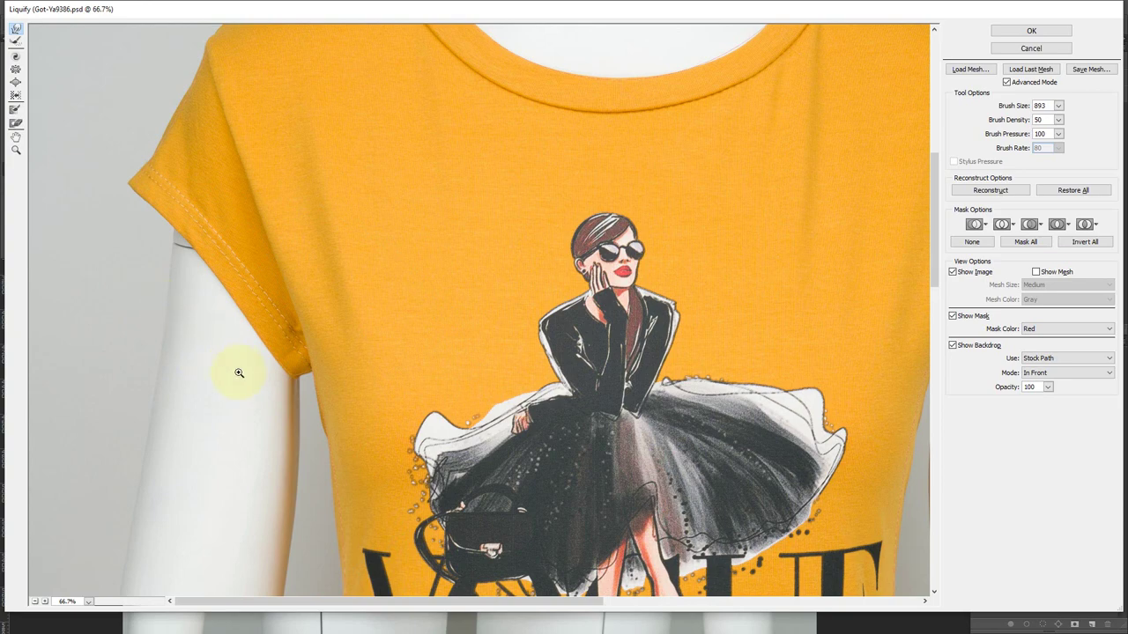
{"action": "scroll", "coordinate": [239, 373], "scroll_direction": "up", "scroll_amount": 1}
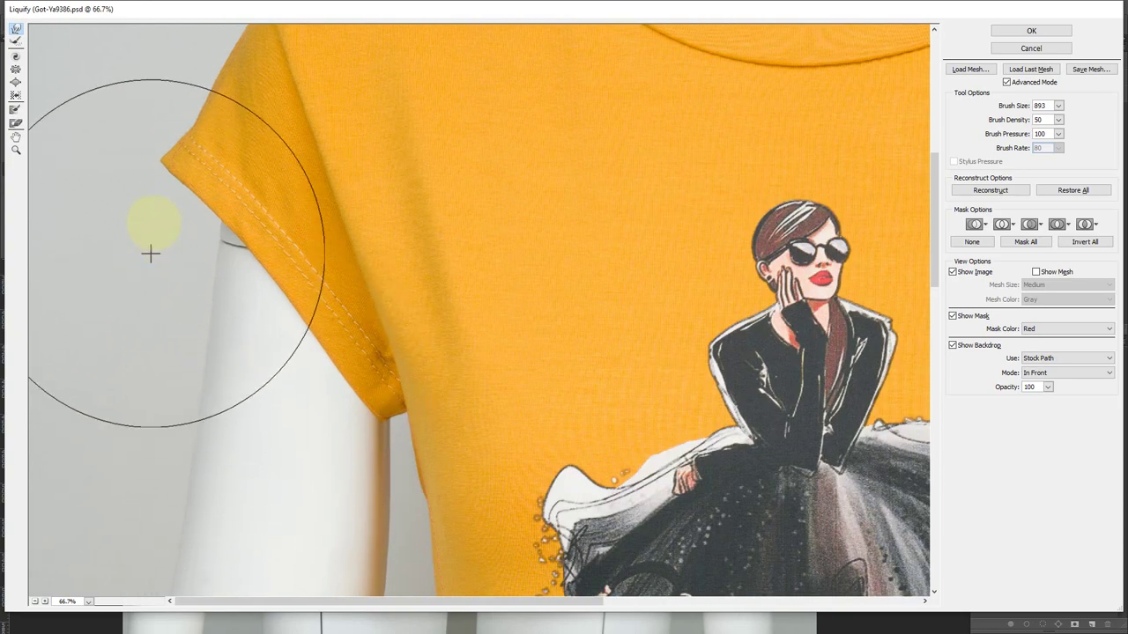
{"action": "scroll", "coordinate": [150, 253], "scroll_direction": "up", "scroll_amount": 5}
{"action": "key", "text": "bracketleft"}
{"action": "key", "text": "bracketleft"}
{"action": "key", "text": "bracketleft"}
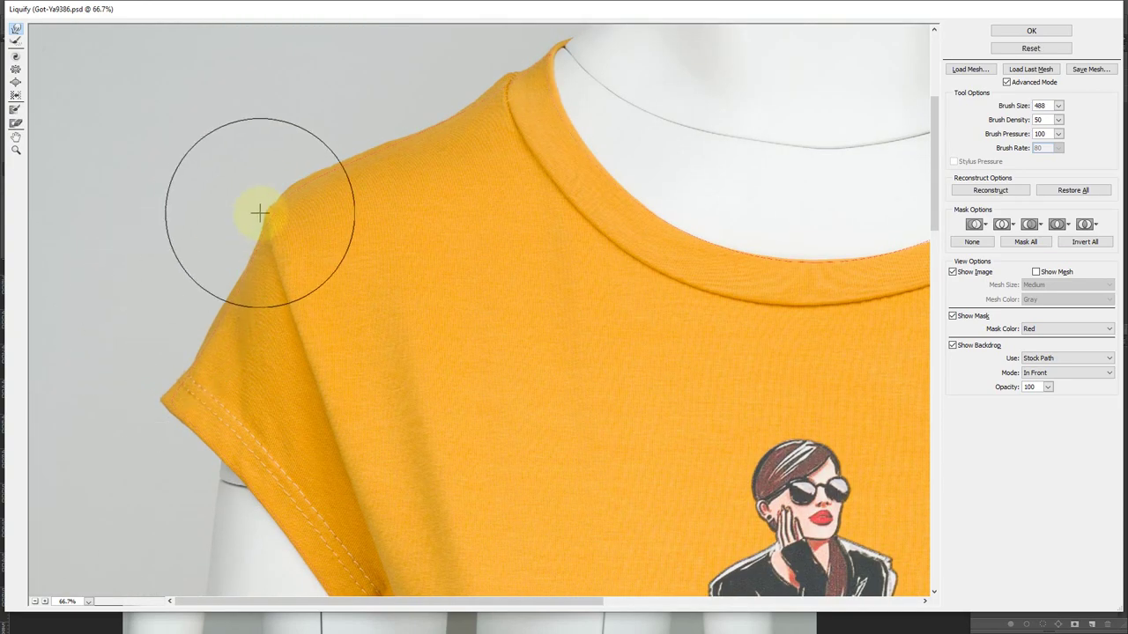
{"action": "key", "text": "bracketright"}
{"action": "key", "text": "bracketright"}
{"action": "scroll", "coordinate": [335, 159], "scroll_direction": "up", "scroll_amount": 2}
{"action": "scroll", "coordinate": [335, 158], "scroll_direction": "right", "scroll_amount": 1}
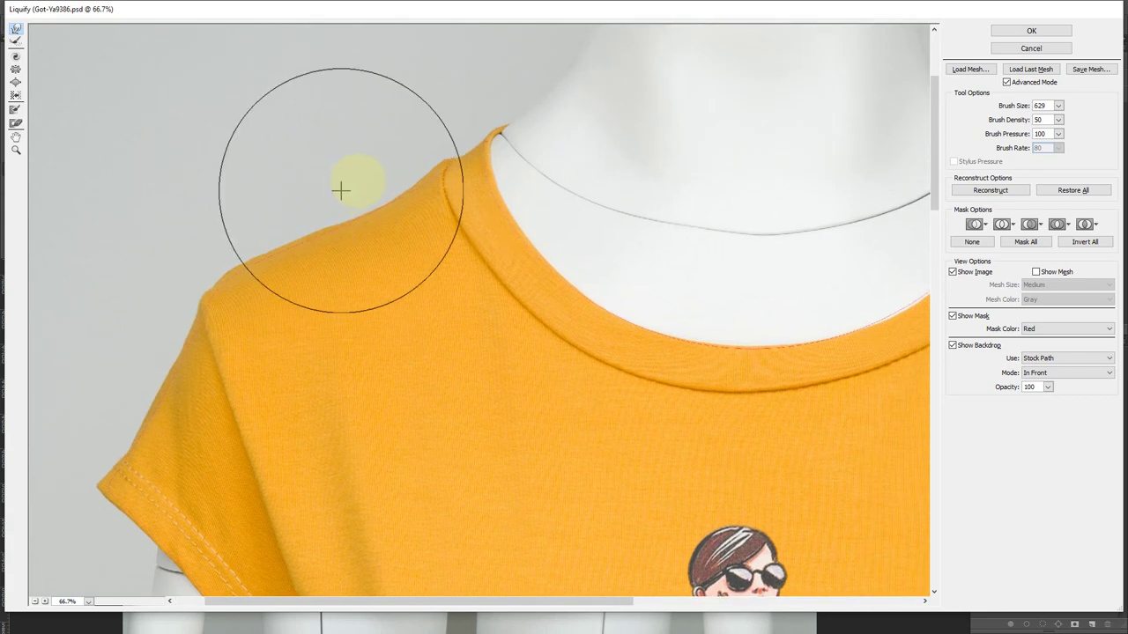
{"action": "key", "text": "bracketleft"}
{"action": "key", "text": "bracketleft"}
{"action": "key", "text": "bracketleft"}
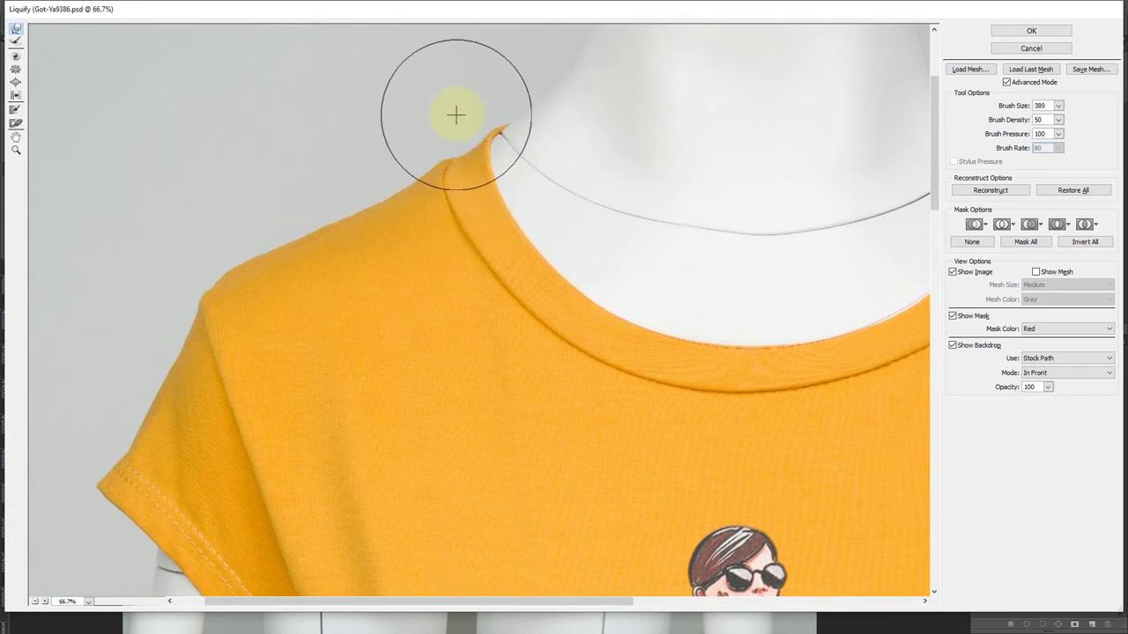
{"action": "scroll", "coordinate": [490, 126], "scroll_direction": "down", "scroll_amount": 2}
{"action": "scroll", "coordinate": [491, 126], "scroll_direction": "right", "scroll_amount": 3}
{"action": "key", "text": "bracketright"}
{"action": "key", "text": "bracketright"}
{"action": "key", "text": "bracketright"}
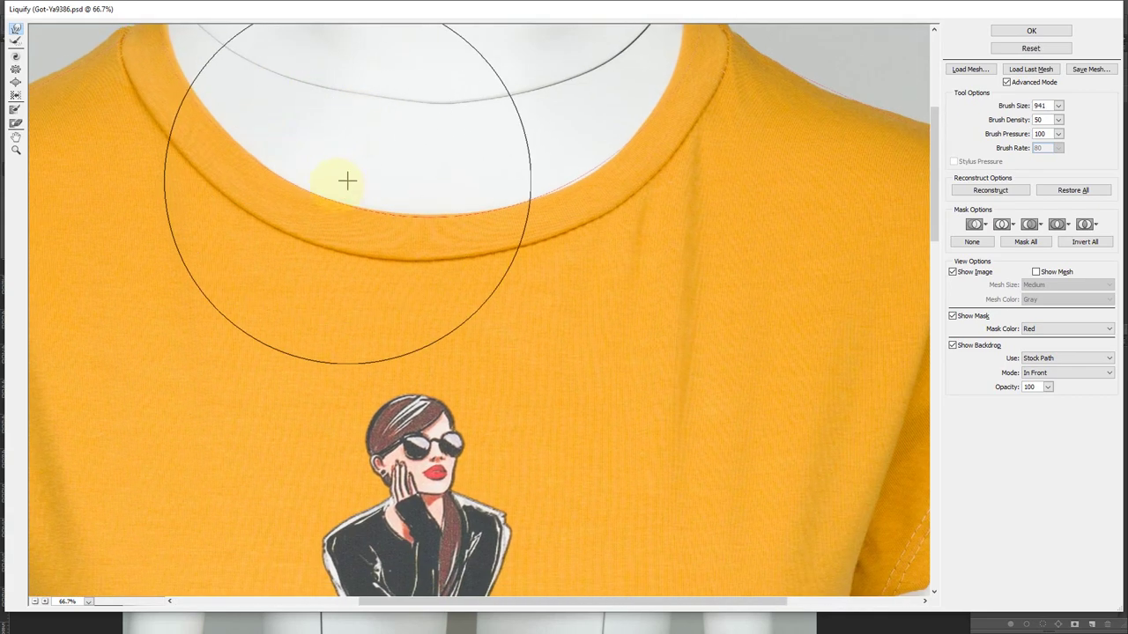
{"action": "key", "text": "bracketleft"}
{"action": "key", "text": "bracketleft"}
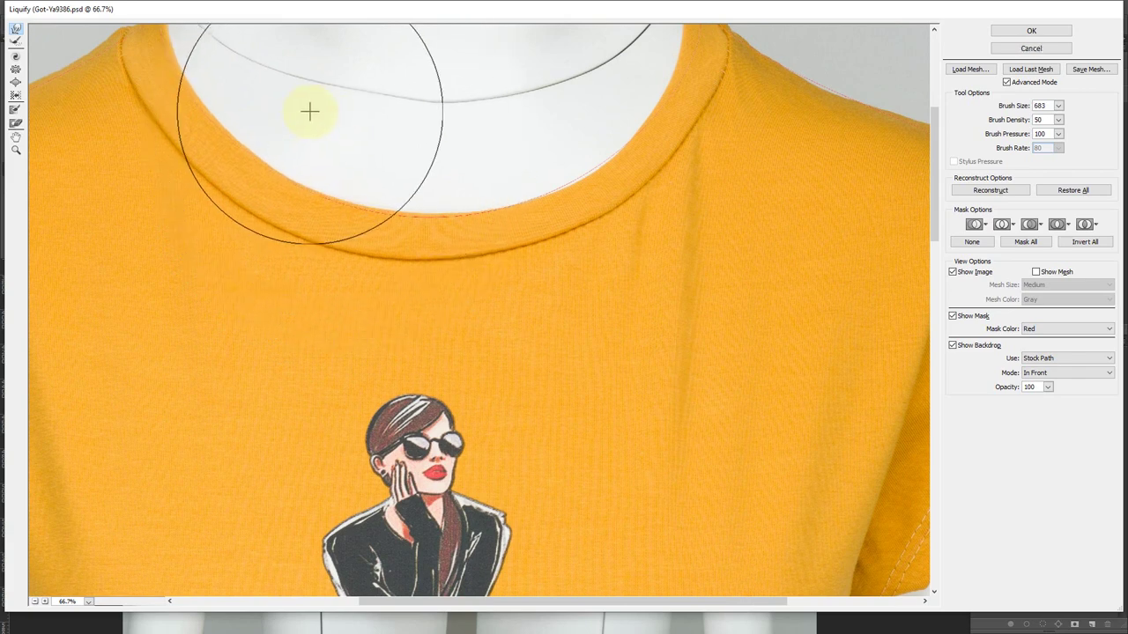
{"action": "key", "text": "bracketright"}
{"action": "key", "text": "bracketright"}
{"action": "key", "text": "bracketright"}
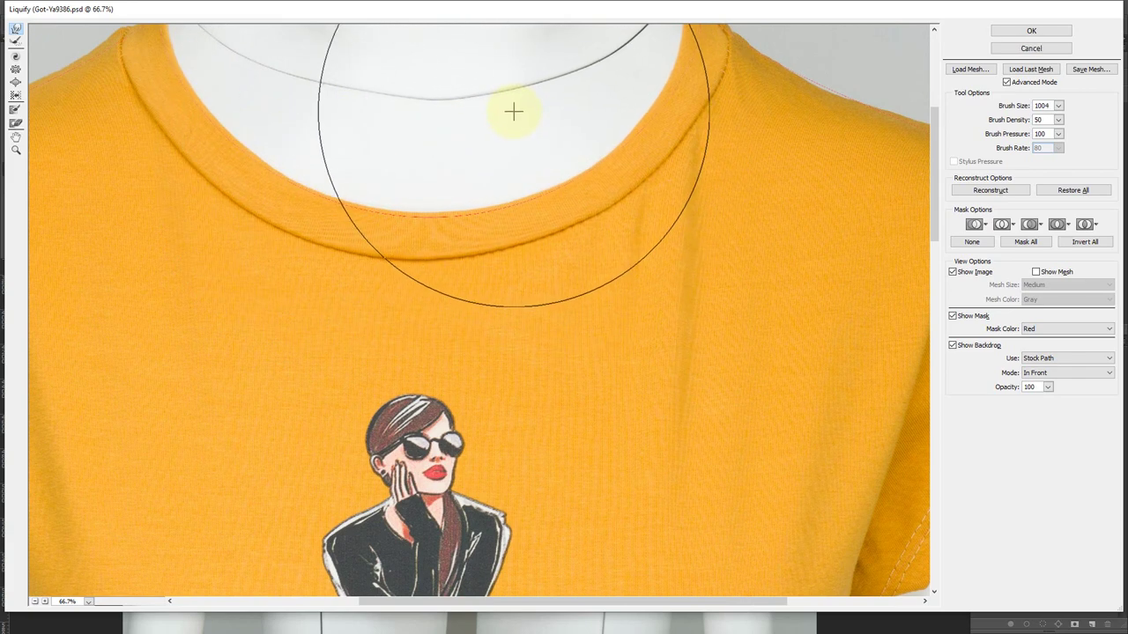
- Zoom in on the right collar and push the right shoulder line up and outward
{"action": "left_click", "coordinate": [509, 145], "text": "ctrl+alt"}
{"action": "key", "text": "bracketright"}
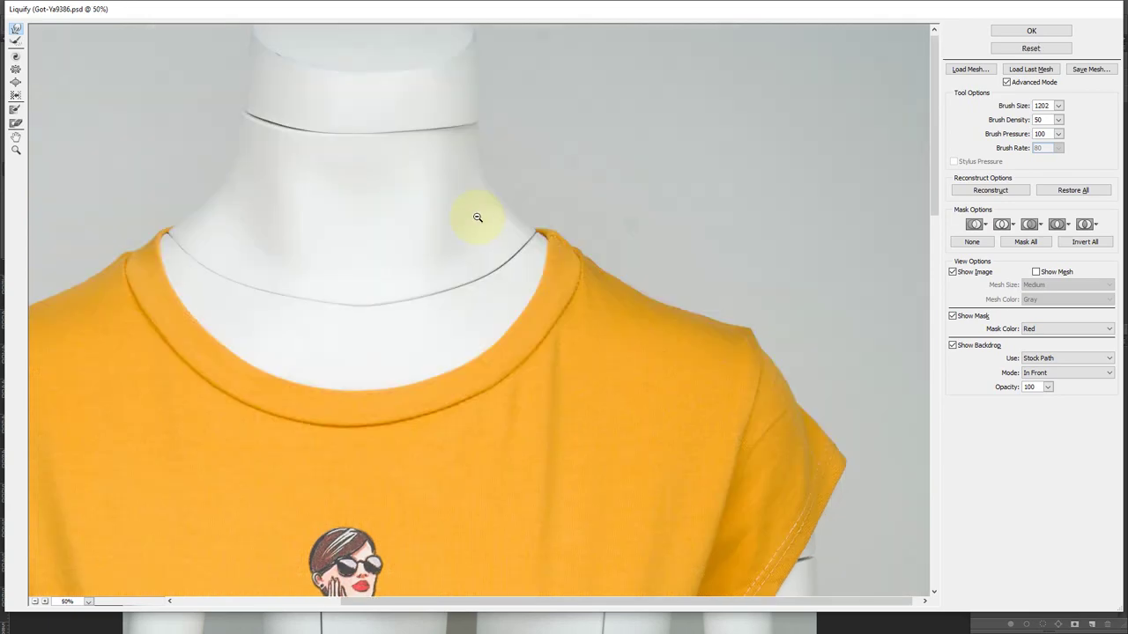
{"action": "left_click", "coordinate": [473, 221], "text": "ctrl+alt"}
{"action": "left_click", "coordinate": [651, 227], "text": "ctrl"}
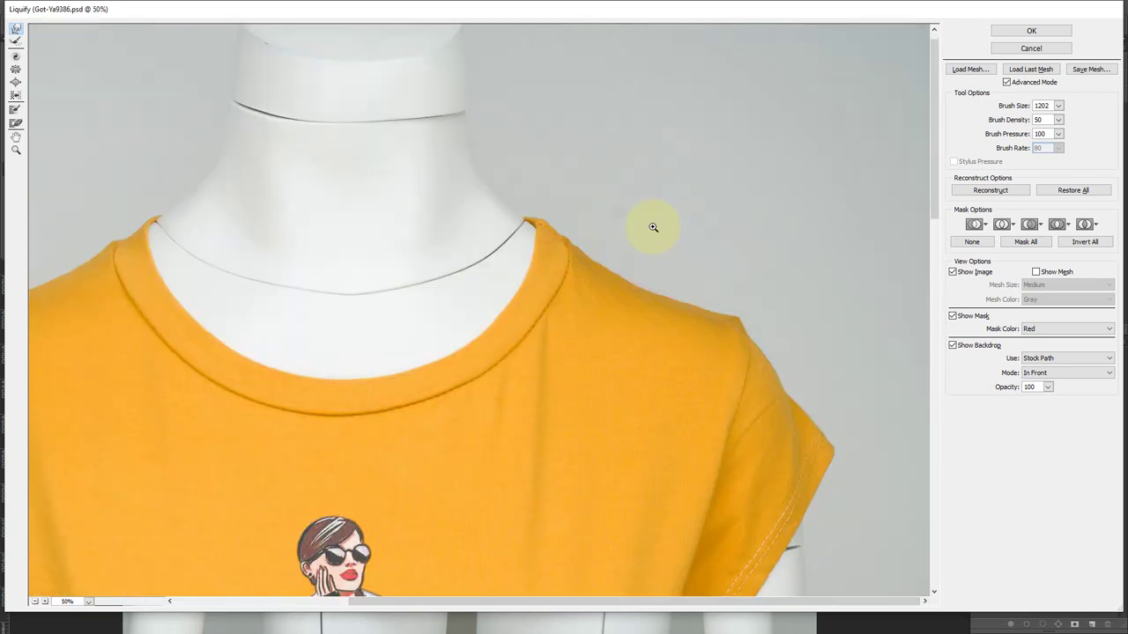
{"action": "left_click", "coordinate": [617, 282], "text": "ctrl"}
{"action": "key", "text": "bracketright"}
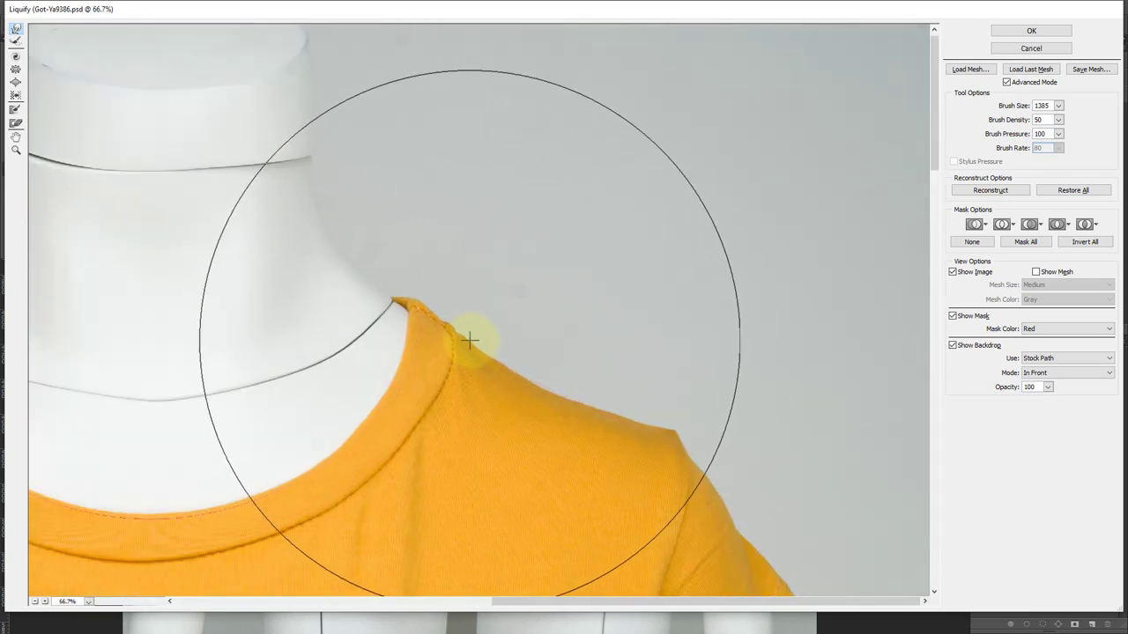
{"action": "key", "text": "bracketleft"}
{"action": "key", "text": "bracketleft"}
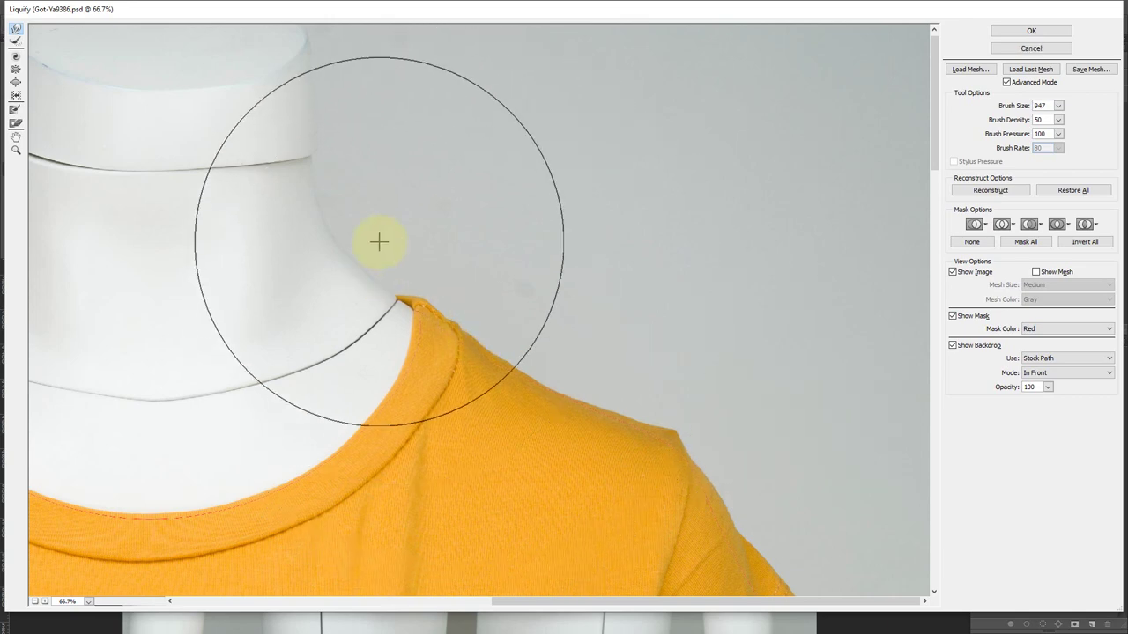
{"action": "key", "text": "bracketleft"}
{"action": "key", "text": "bracketleft"}
{"action": "scroll", "coordinate": [441, 273], "scroll_direction": "down", "scroll_amount": 3}
{"action": "left_click_drag", "start_coordinate": [483, 320], "coordinate": [614, 291]}
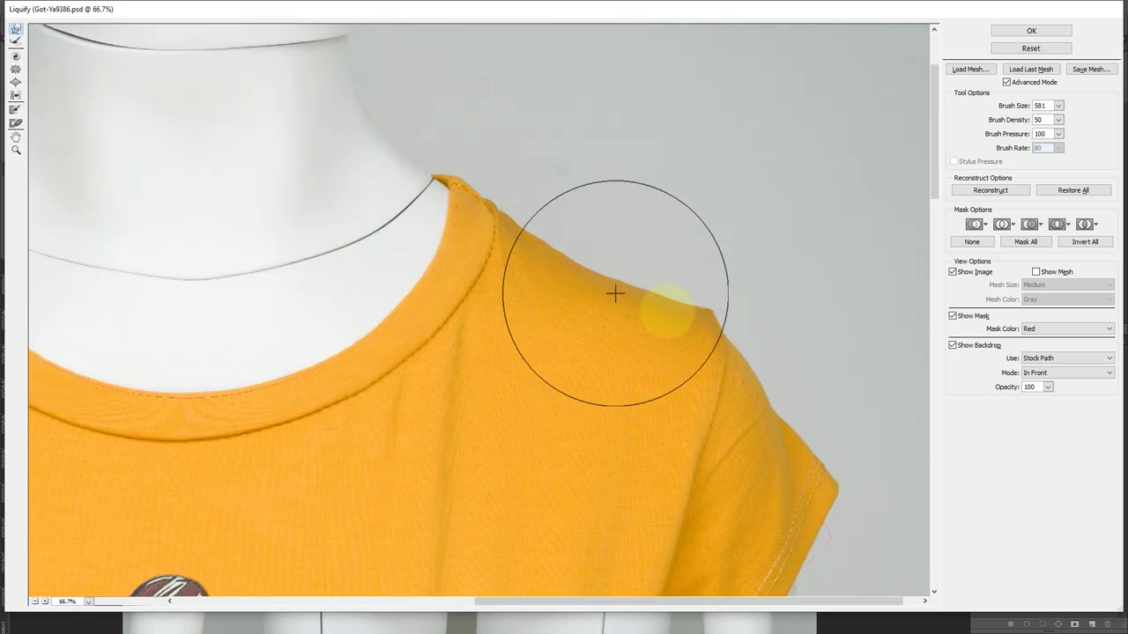
{"action": "key", "text": "bracketright"}
{"action": "key", "text": "bracketright"}
{"action": "key", "text": "bracketright"}
{"action": "left_click_drag", "start_coordinate": [617, 211], "coordinate": [640, 79]}
- Zoom the Liquify preview out to 50% and make final warp brush size adjustments
{"action": "scroll", "coordinate": [641, 79], "scroll_direction": "down", "scroll_amount": 5}
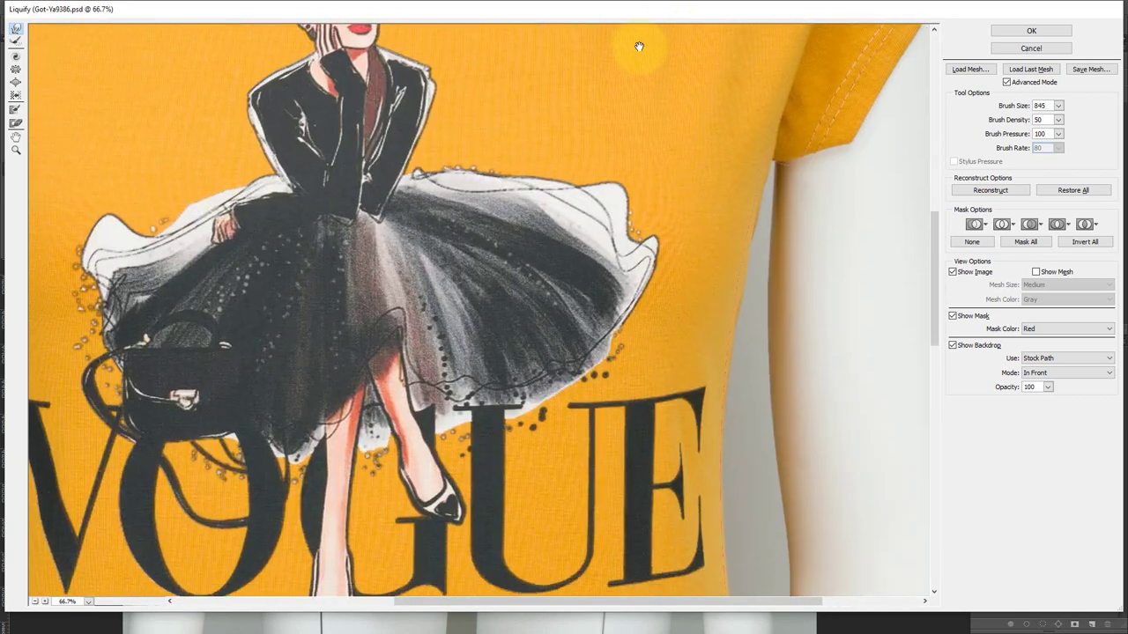
{"action": "key", "text": "ctrl+minus"}
{"action": "scroll", "coordinate": [746, 143], "scroll_direction": "down", "scroll_amount": 3}
{"action": "scroll", "coordinate": [695, 126], "scroll_direction": "down", "scroll_amount": 1}
{"action": "key", "text": "bracketright"}
{"action": "key", "text": "bracketright"}
{"action": "key", "text": "bracketright"}
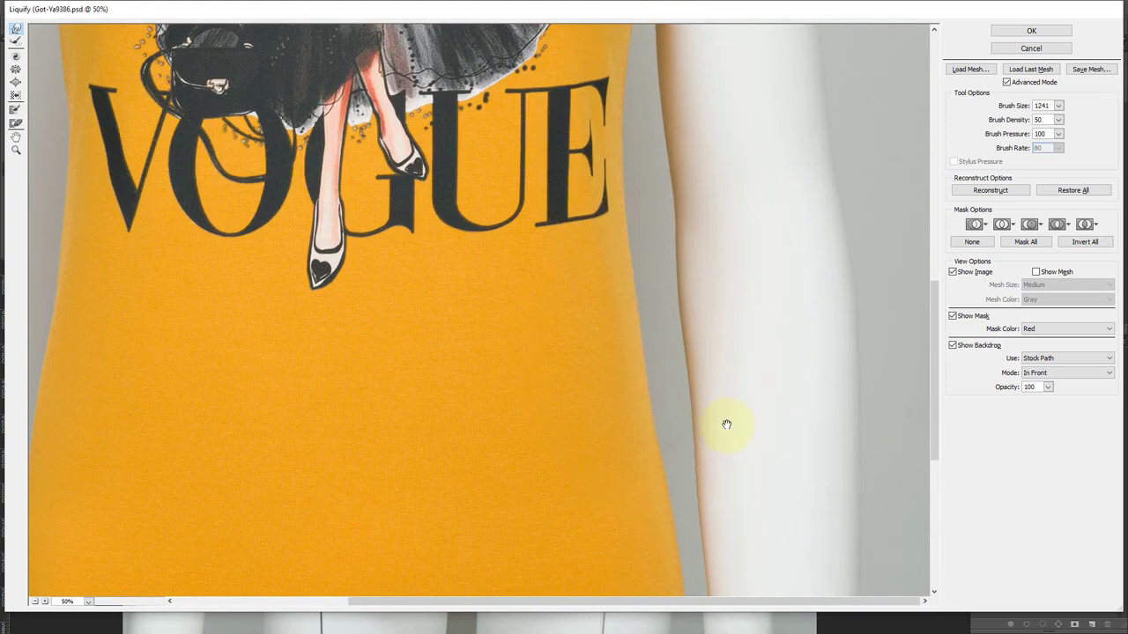
{"action": "scroll", "coordinate": [725, 422], "scroll_direction": "down", "scroll_amount": 4}
{"action": "key", "text": "bracketright"}
{"action": "key", "text": "bracketright"}
{"action": "key", "text": "bracketright"}
{"action": "scroll", "coordinate": [775, 238], "scroll_direction": "down", "scroll_amount": 4}
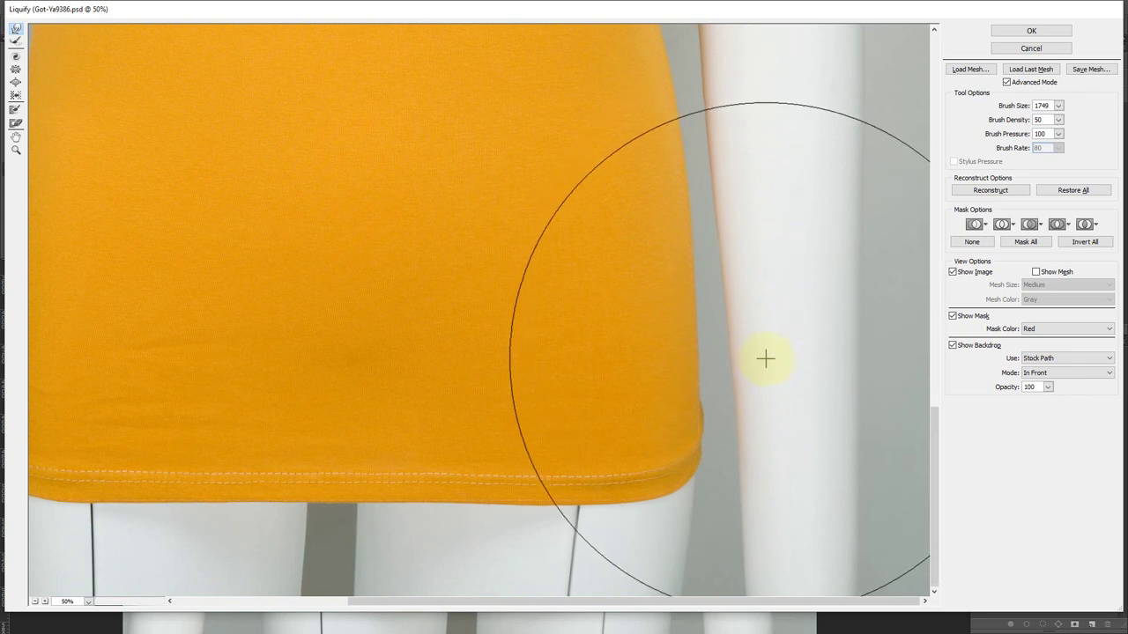
{"action": "key", "text": "bracketleft"}
{"action": "key", "text": "bracketleft"}
{"action": "key", "text": "bracketleft"}
{"action": "scroll", "coordinate": [763, 397], "scroll_direction": "up", "scroll_amount": 5}
{"action": "scroll", "coordinate": [596, 229], "scroll_direction": "up", "scroll_amount": 1}
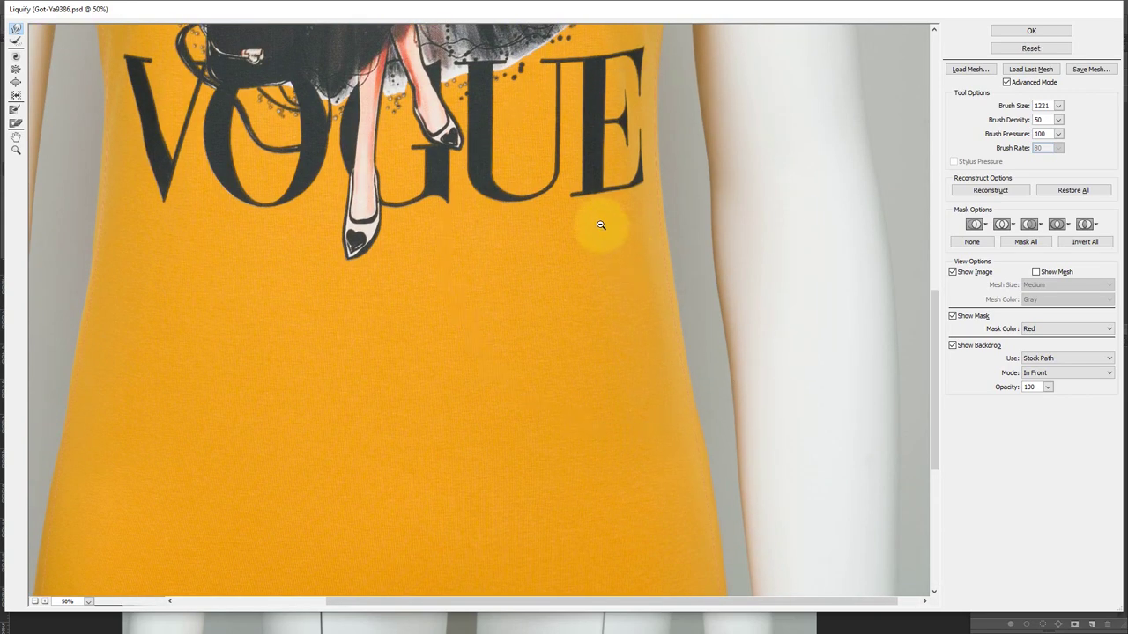
{"action": "left_click", "coordinate": [599, 226], "text": "ctrl+alt"}
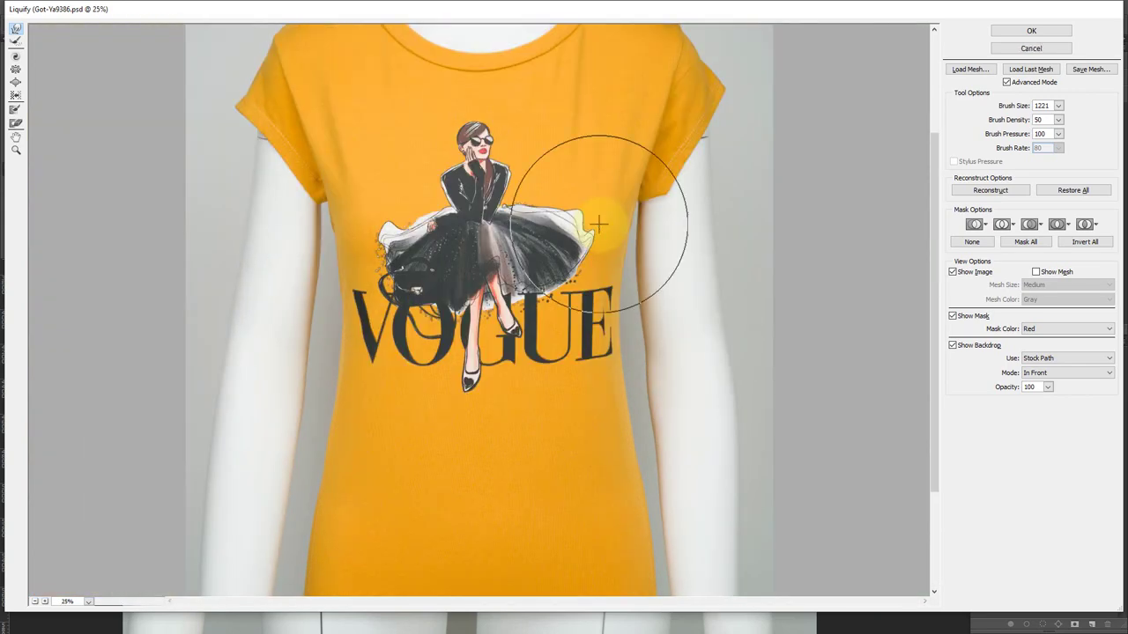
- Apply the Liquify changes, add a layer mask to Main Images, and hide Stock Path
{"action": "key", "text": "Return"}
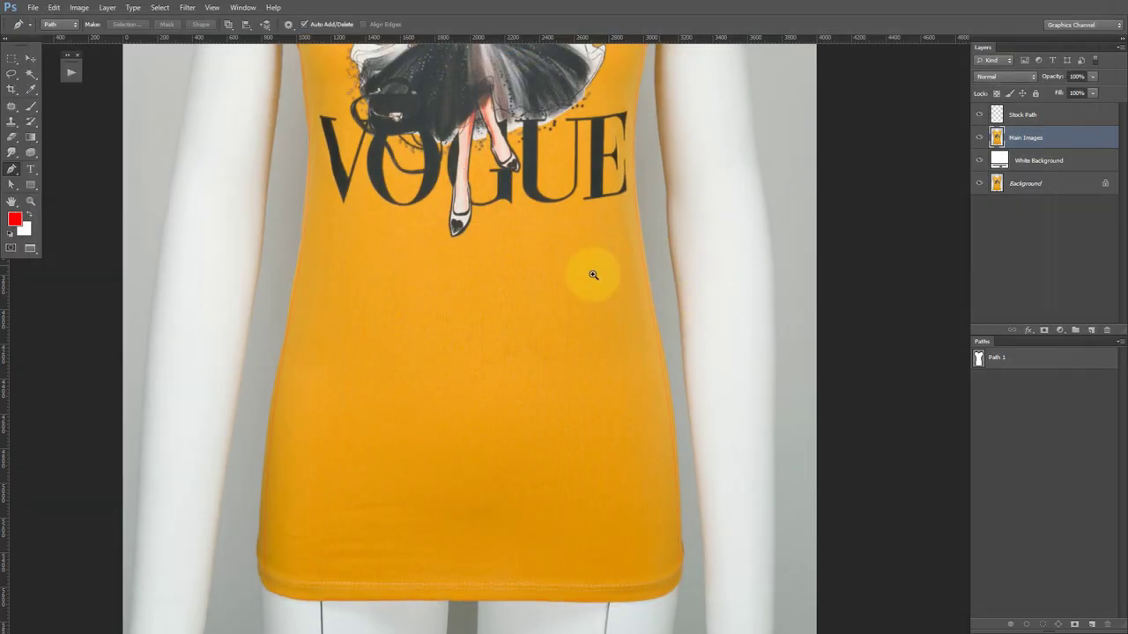
{"action": "left_click", "coordinate": [593, 274], "text": "alt"}
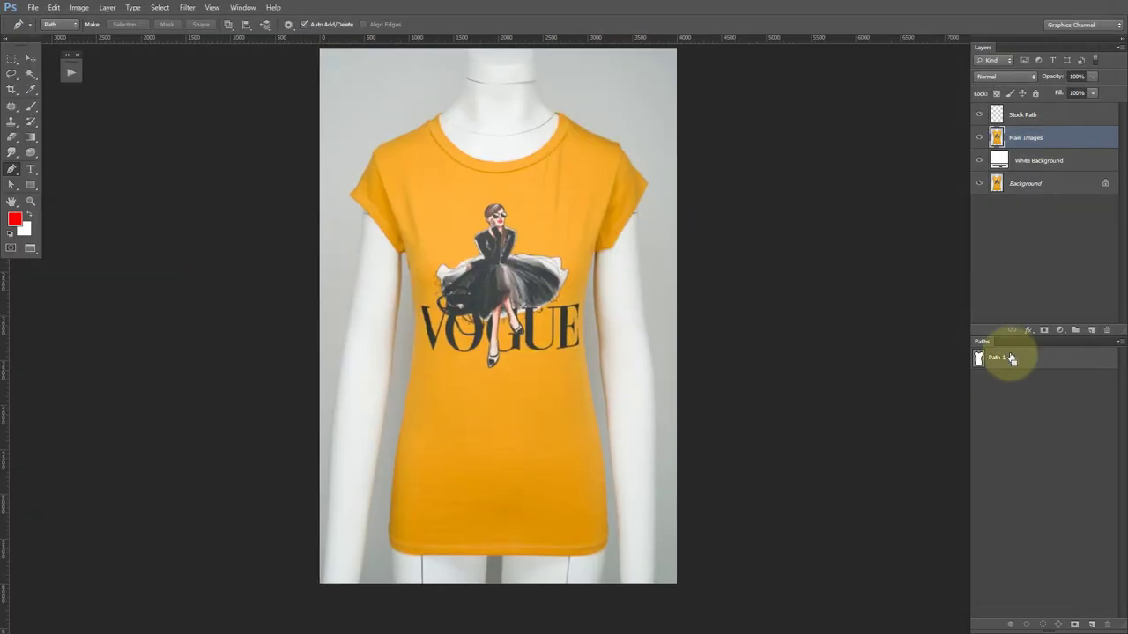
{"action": "left_click", "coordinate": [1045, 332]}
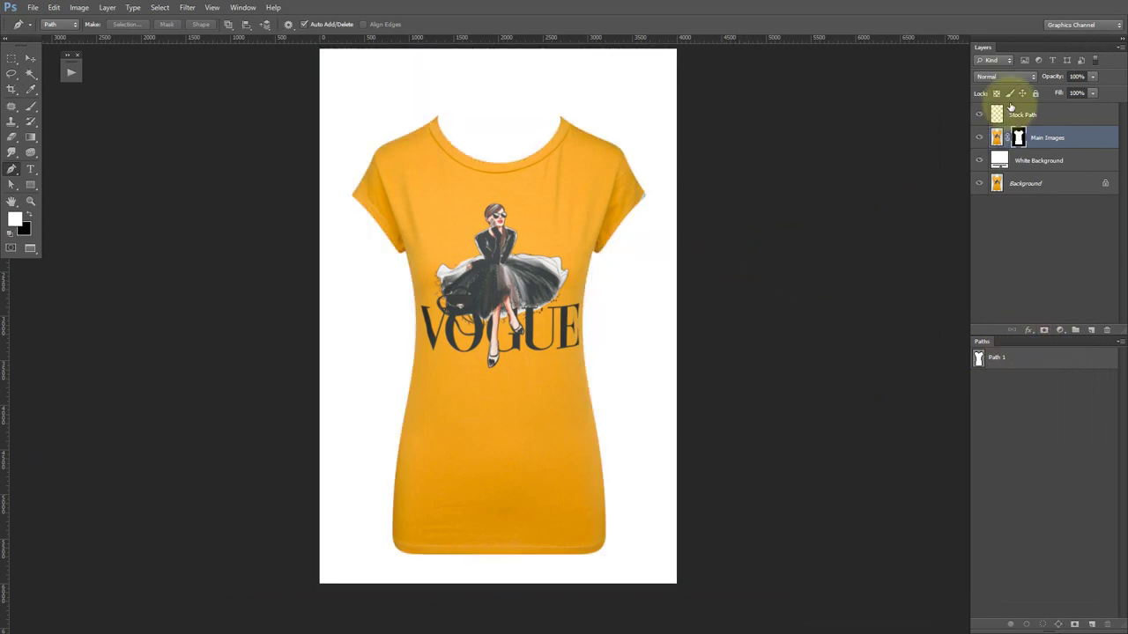
{"action": "left_click", "coordinate": [979, 115]}
{"action": "scroll", "coordinate": [507, 224], "scroll_direction": "up", "scroll_amount": 2}
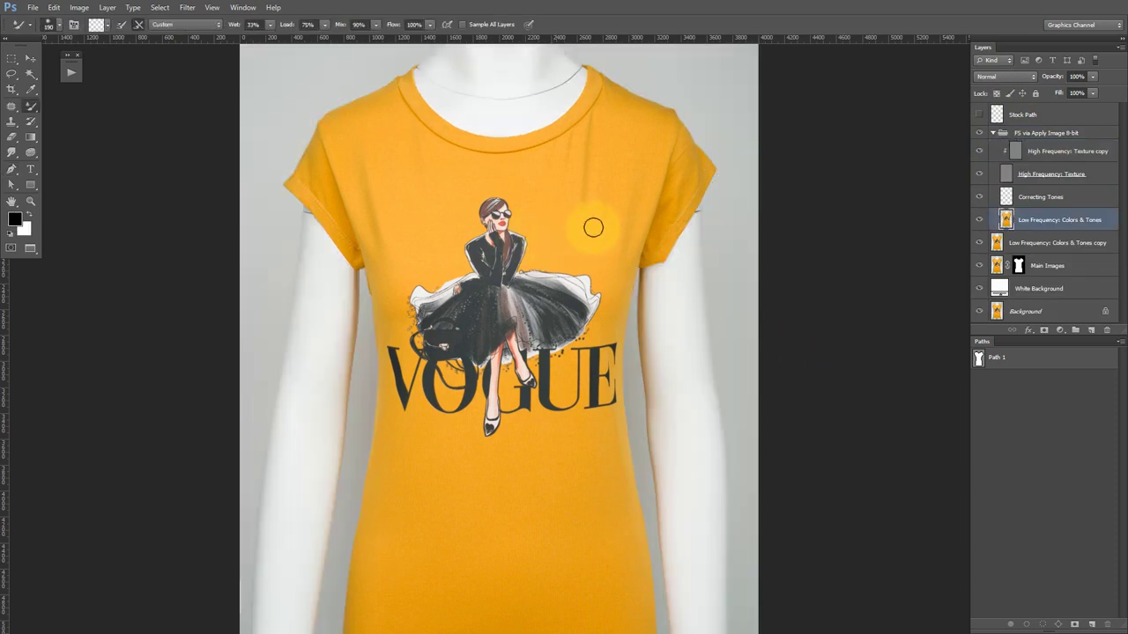
- Blend the shirt's blotchy tones and creases with an enlarged Mixer Brush on the low-frequency layer
{"action": "scroll", "coordinate": [408, 211], "scroll_direction": "up", "scroll_amount": 1}
{"action": "scroll", "coordinate": [403, 206], "scroll_direction": "up", "scroll_amount": 1}
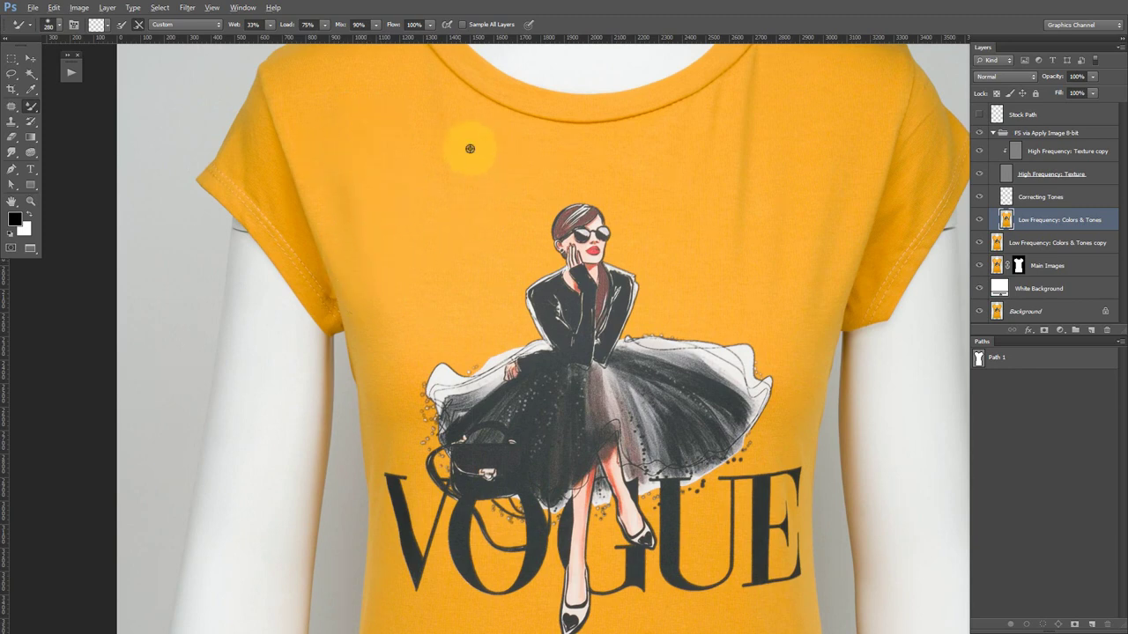
{"action": "scroll", "coordinate": [426, 226], "scroll_direction": "up", "scroll_amount": 1}
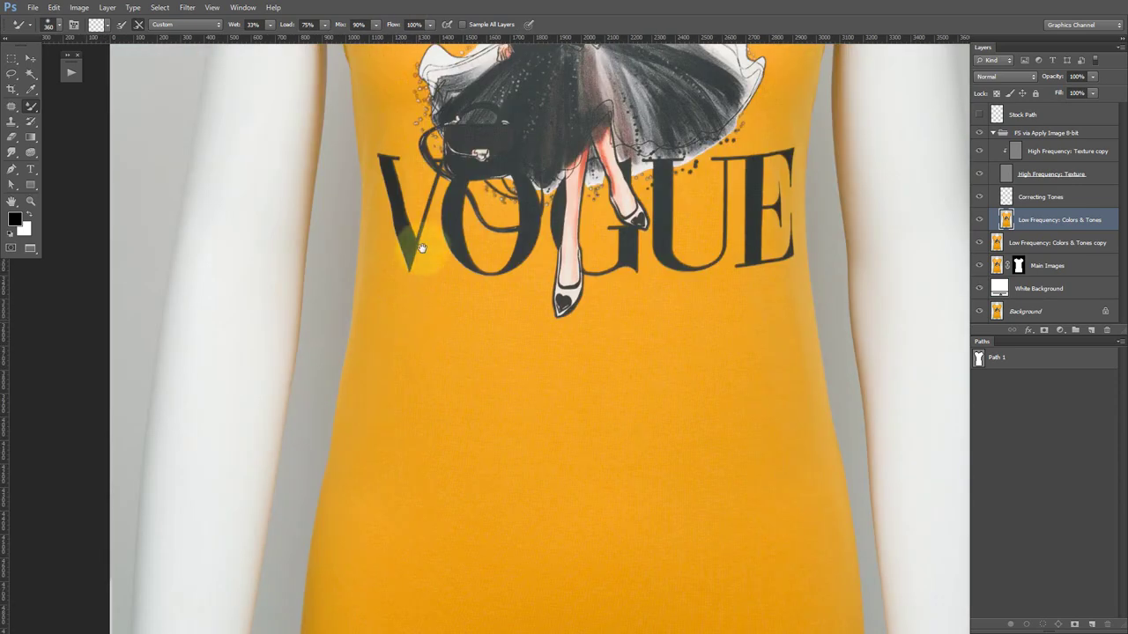
{"action": "left_click_drag", "start_coordinate": [412, 382], "coordinate": [390, 267]}
{"action": "key", "text": "bracketright"}
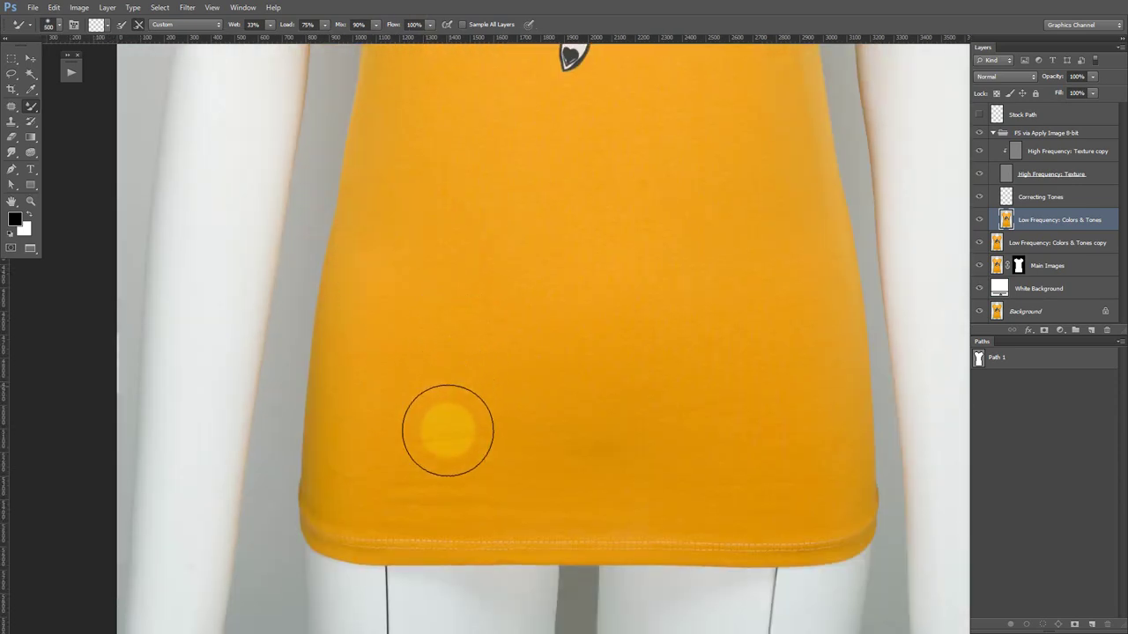
{"action": "key", "text": "bracketright"}
{"action": "scroll", "coordinate": [432, 494], "scroll_direction": "down", "scroll_amount": 2}
{"action": "scroll", "coordinate": [379, 361], "scroll_direction": "down", "scroll_amount": 1}
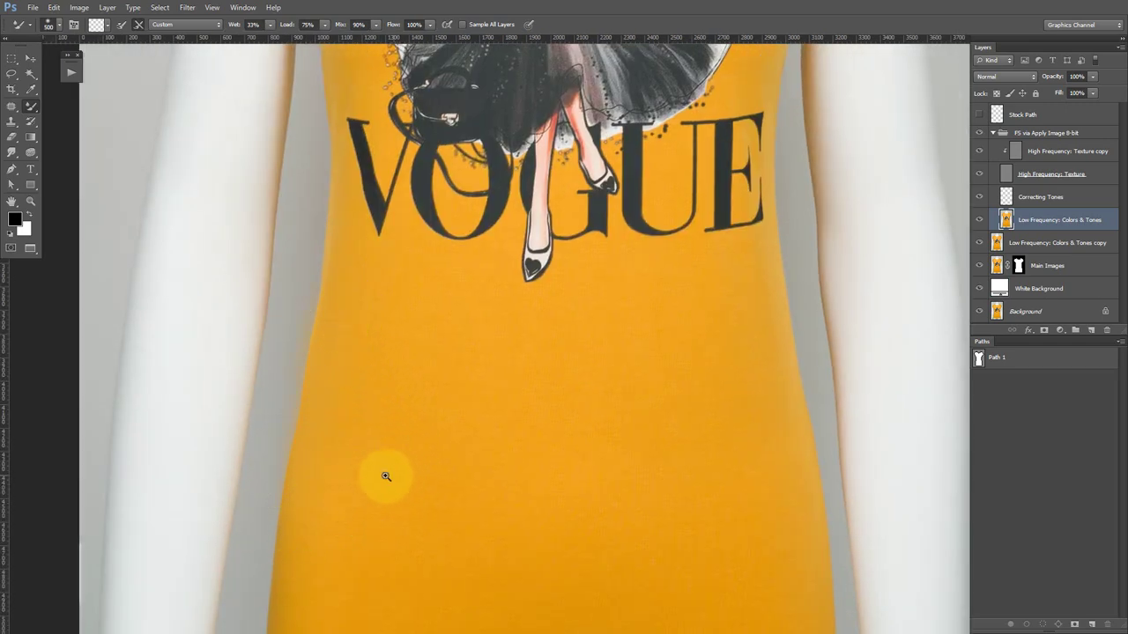
{"action": "scroll", "coordinate": [599, 176], "scroll_direction": "up", "scroll_amount": 3}
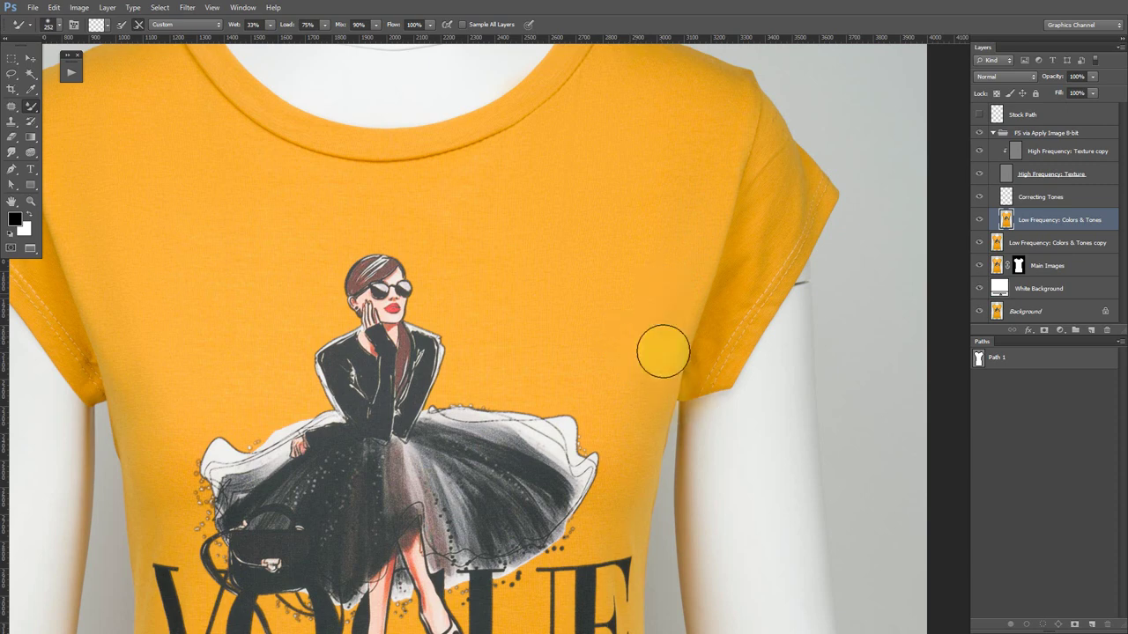
- Collapse the FS via Apply Image 8-bit group and clip the FS layer to Main Images
{"action": "left_click", "coordinate": [556, 213], "text": "alt"}
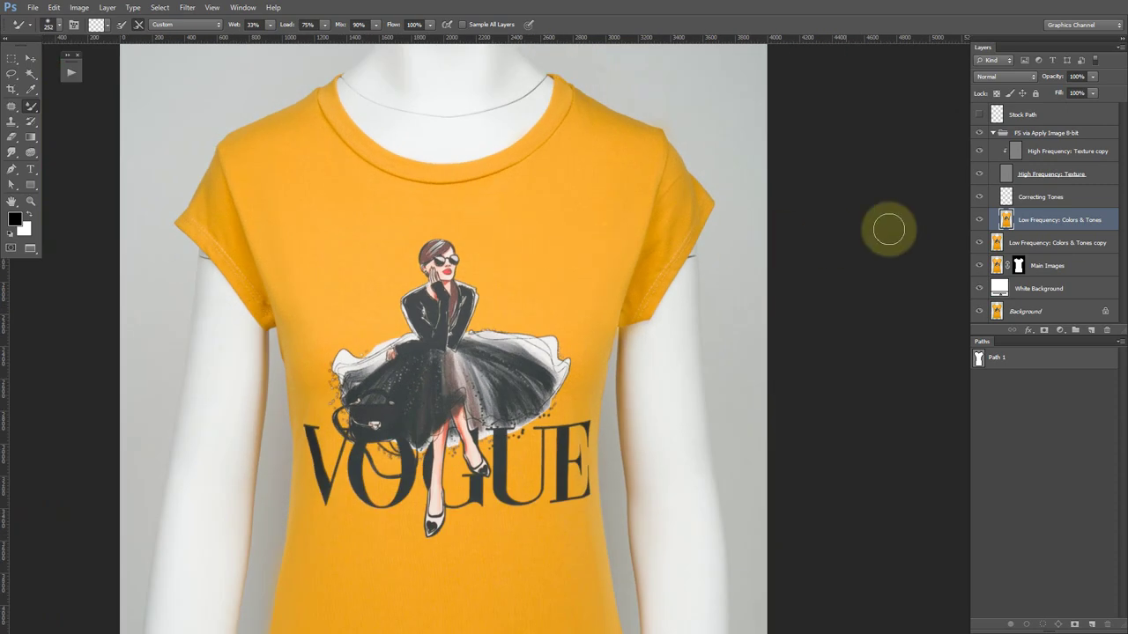
{"action": "left_click", "coordinate": [994, 131]}
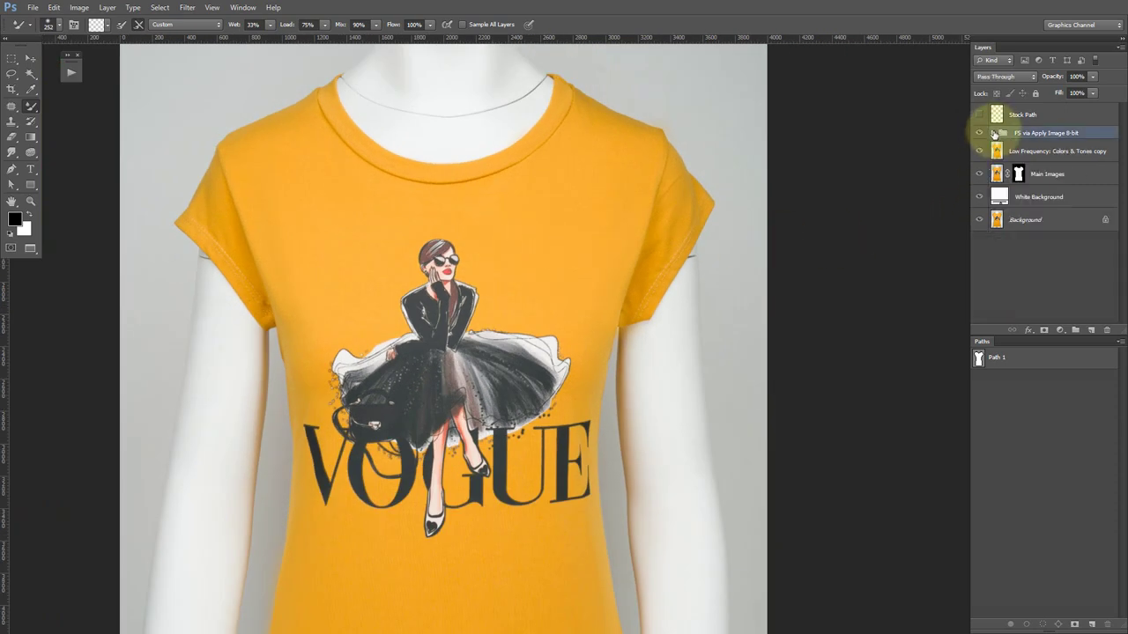
{"action": "left_click", "coordinate": [1047, 146], "text": "alt"}
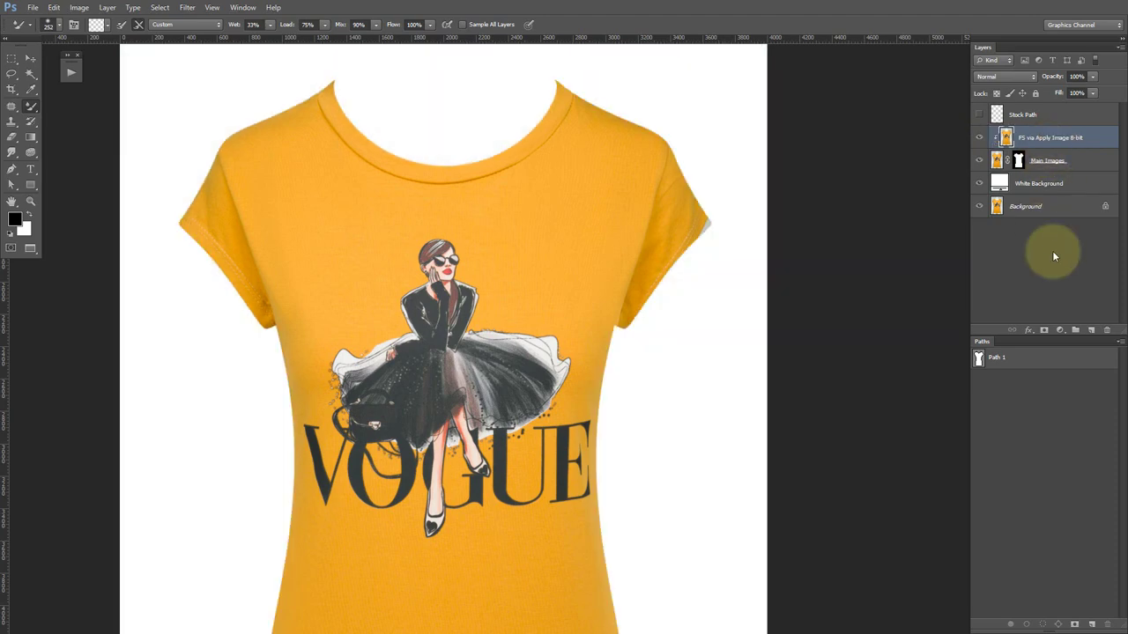
- Give the FS via Apply Image layer a black hide-all mask and pick a painting brush
{"action": "left_click", "coordinate": [1044, 331], "text": "alt"}
{"action": "key", "text": "x"}
{"action": "key", "text": "shift+b"}
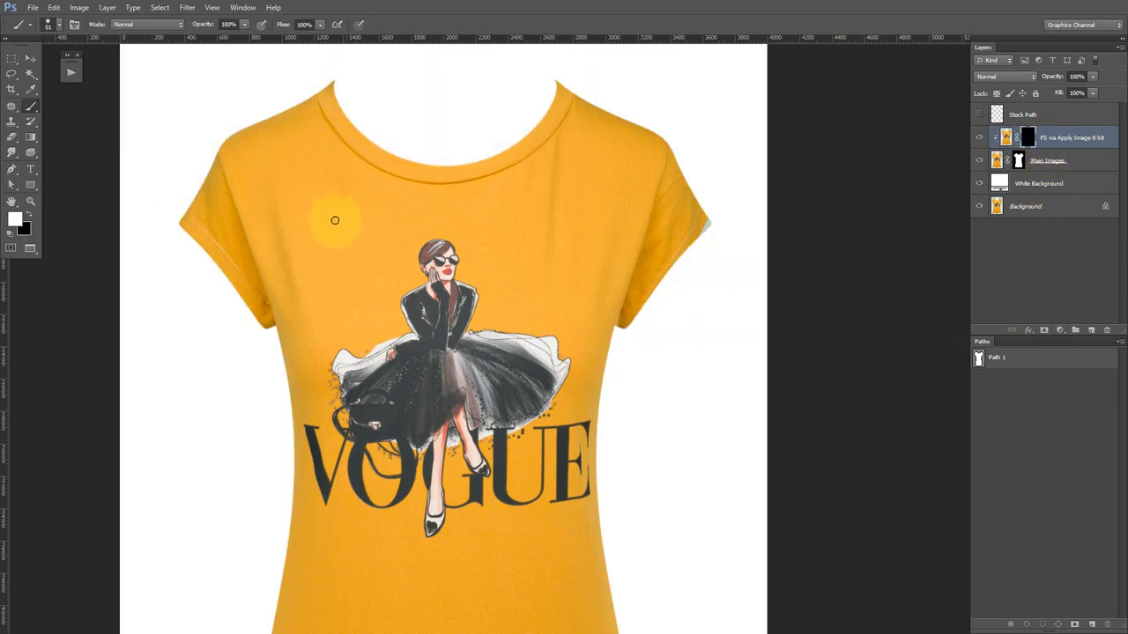
{"action": "right_click", "coordinate": [333, 203]}
{"action": "double_click", "coordinate": [372, 284]}
- Paint the mask white over the right shoulder and hem to reveal the smoothed areas
{"action": "scroll", "coordinate": [291, 211], "scroll_direction": "up", "scroll_amount": 3}
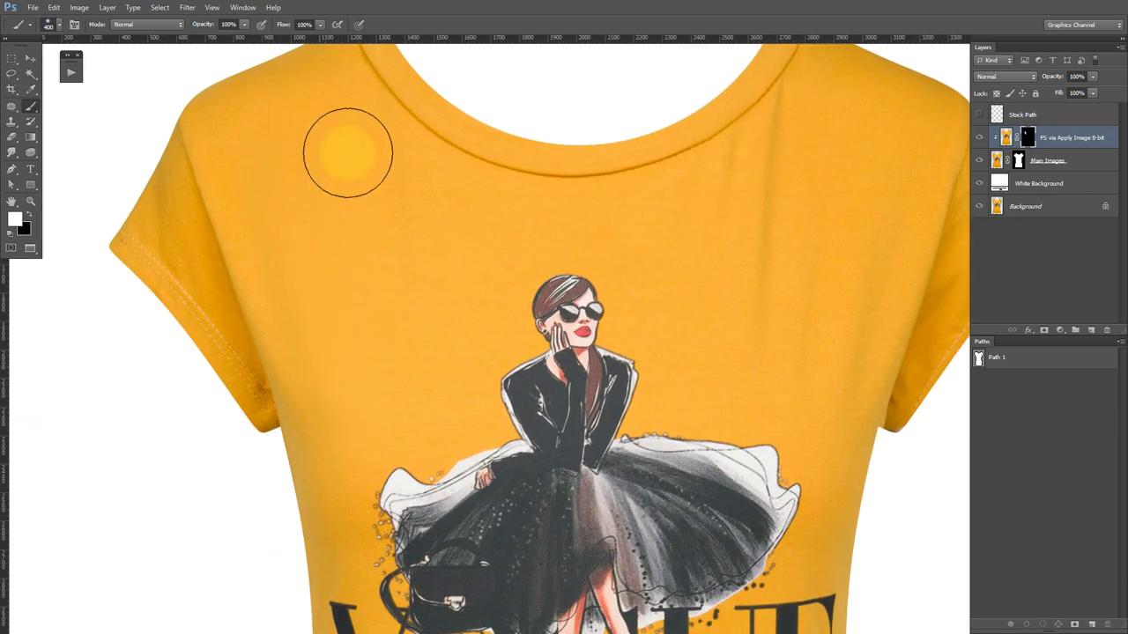
{"action": "left_click_drag", "start_coordinate": [699, 272], "coordinate": [511, 293]}
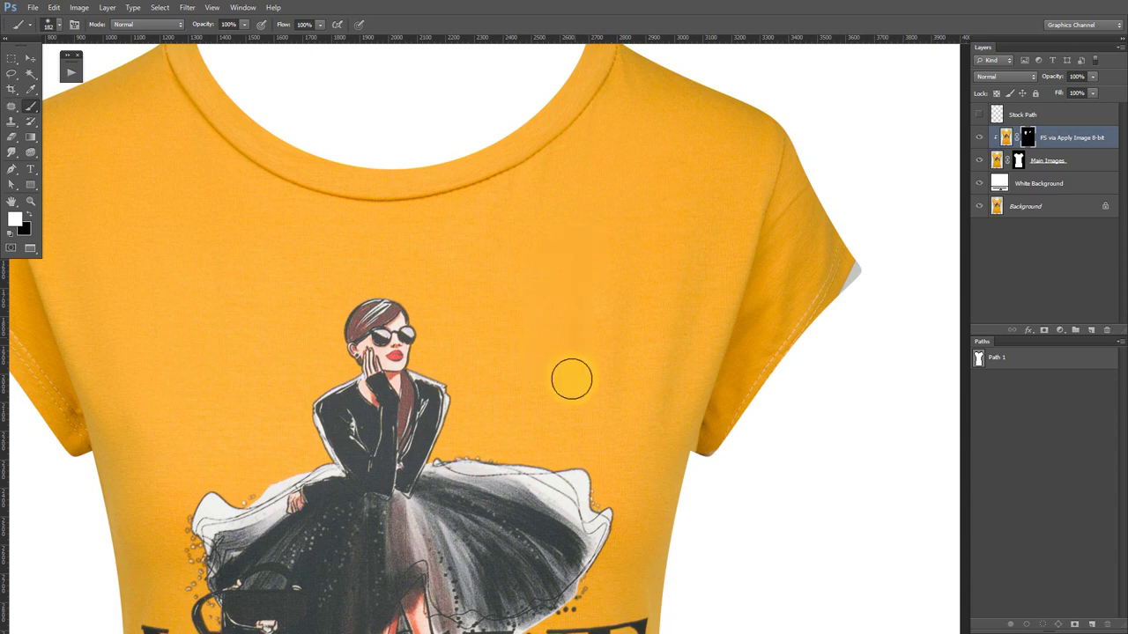
{"action": "left_click", "coordinate": [664, 227], "text": "alt"}
{"action": "scroll", "coordinate": [574, 151], "scroll_direction": "down", "scroll_amount": 5}
{"action": "key", "text": "ctrl+plus"}
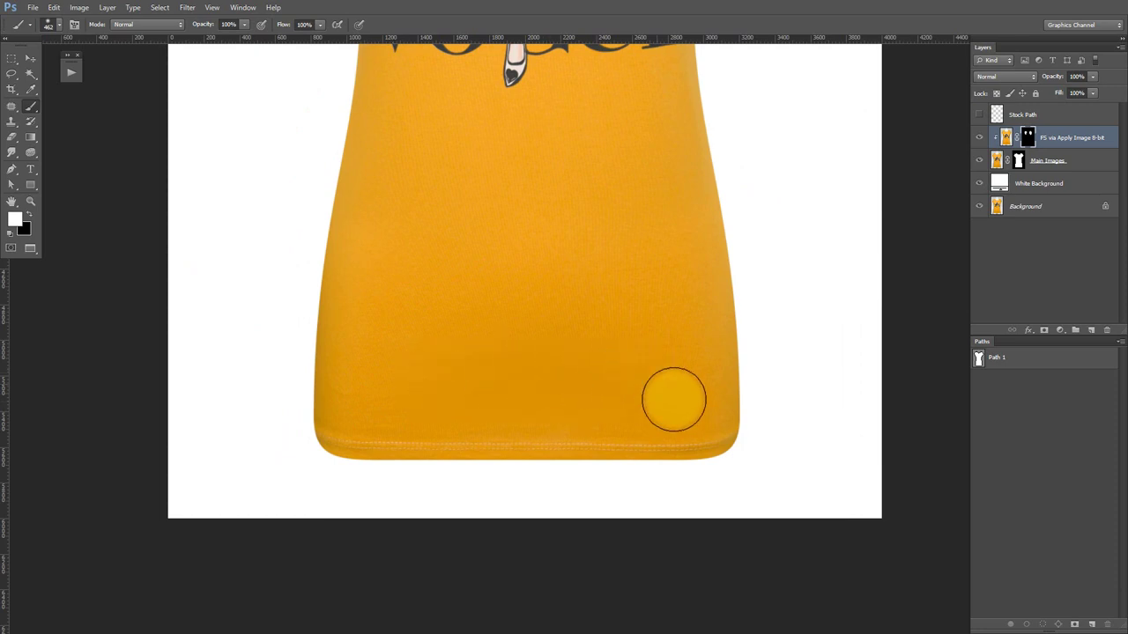
{"action": "key", "text": "ctrl+minus"}
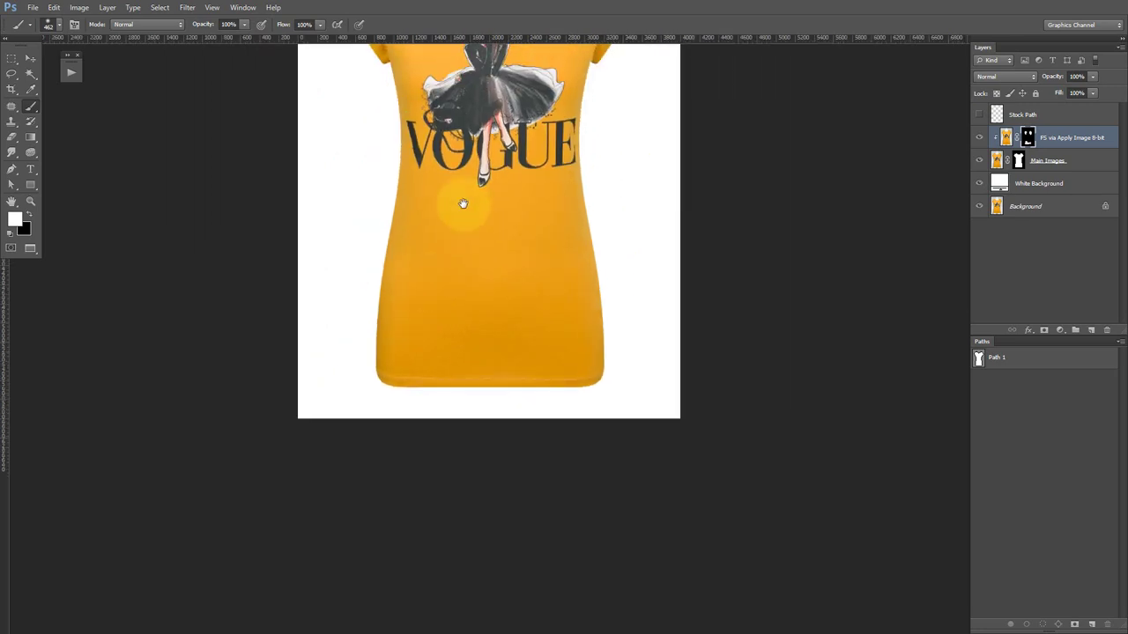
{"action": "left_click_drag", "start_coordinate": [463, 203], "coordinate": [435, 391]}
{"action": "left_click", "coordinate": [312, 179], "text": "ctrl"}
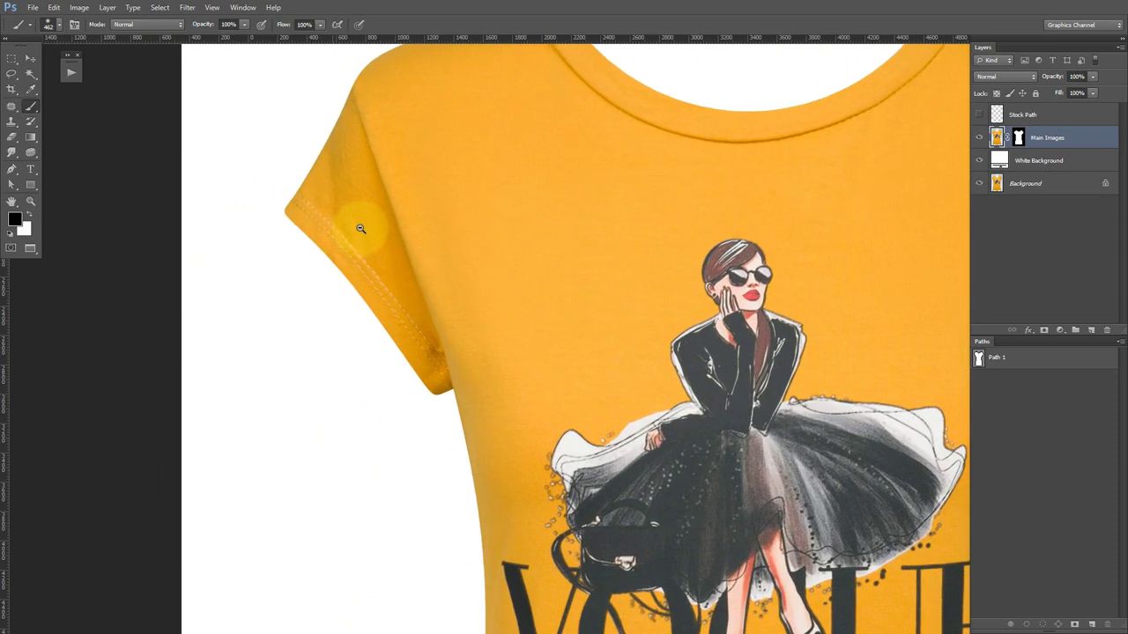
- Duplicate Main Images and apply the copy's layer mask to its pixels
{"action": "left_click_drag", "start_coordinate": [319, 176], "coordinate": [315, 221]}
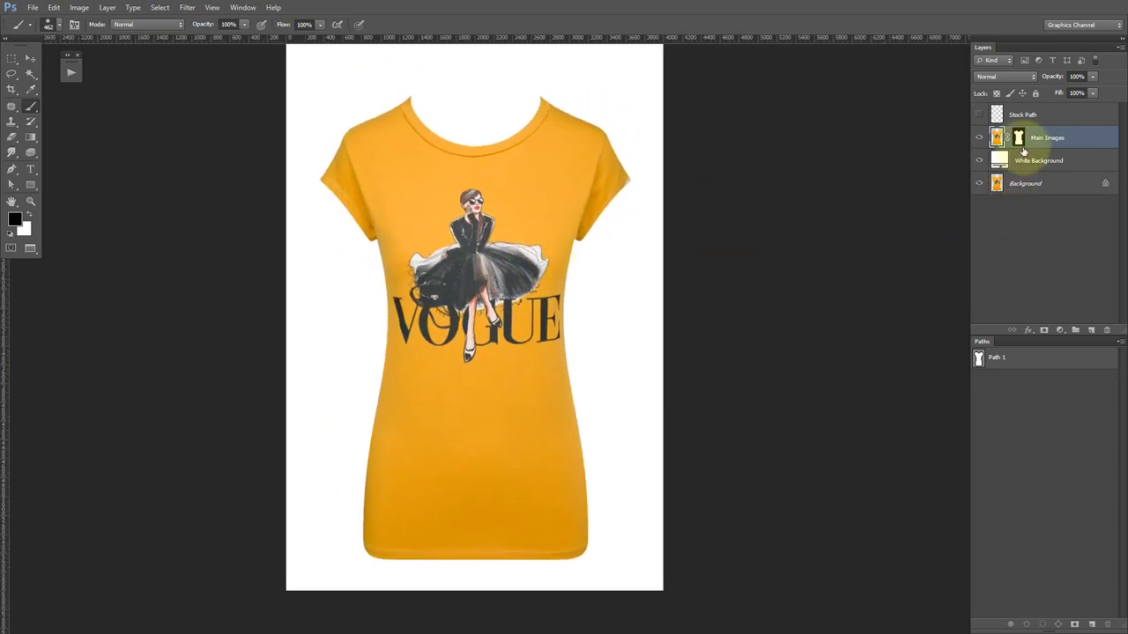
{"action": "key", "text": "ctrl+j"}
{"action": "right_click", "coordinate": [1018, 139]}
{"action": "left_click", "coordinate": [1025, 179]}
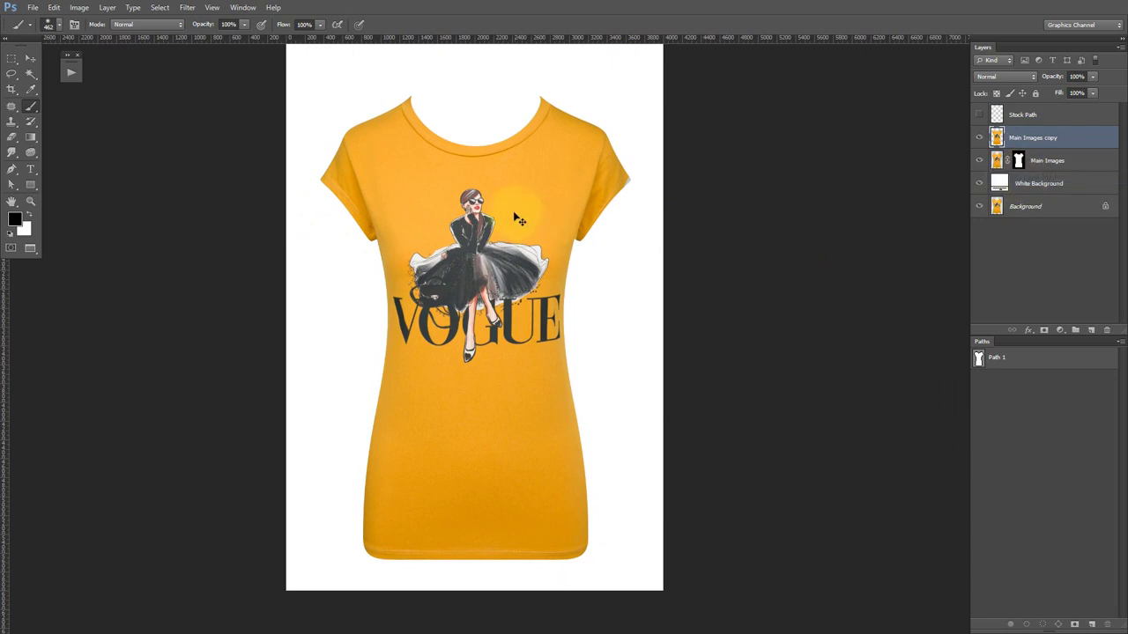
- Flip the copy horizontally, clip it to Main Images and hide it with a black mask
{"action": "key", "text": "ctrl+t"}
{"action": "right_click", "coordinate": [506, 188]}
{"action": "left_click", "coordinate": [572, 365]}
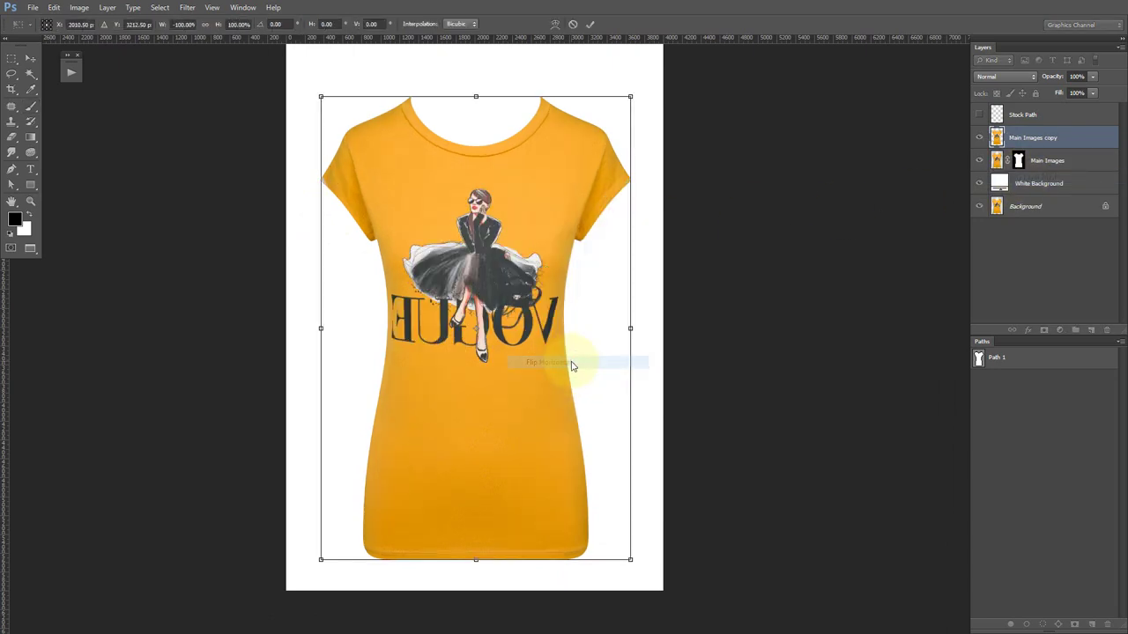
{"action": "key", "text": "Return"}
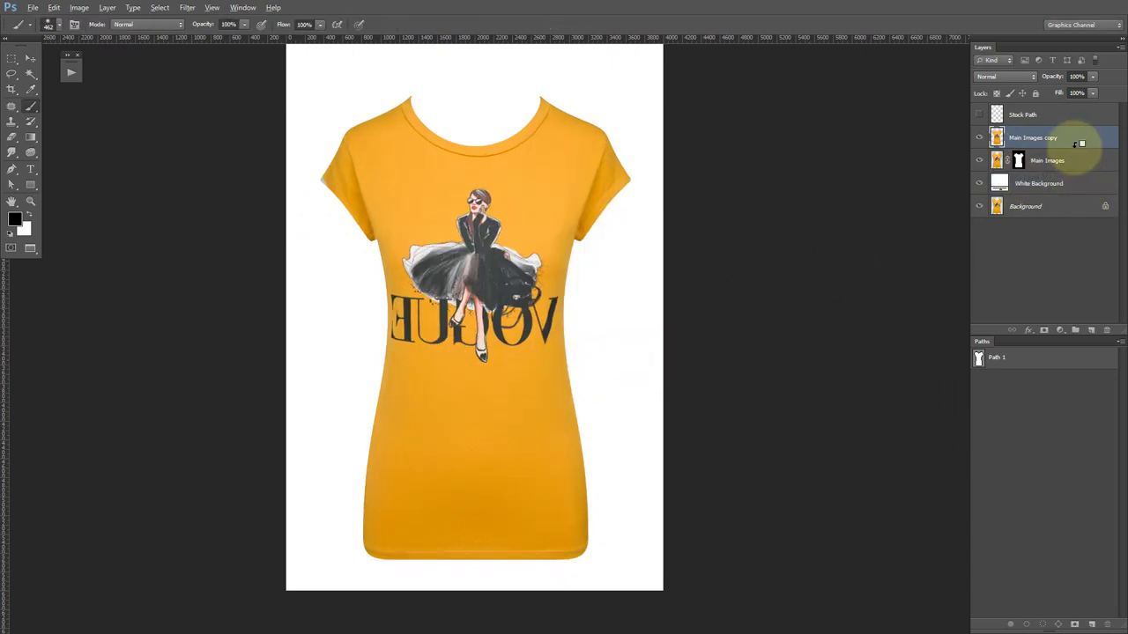
{"action": "left_click", "coordinate": [1074, 145], "text": "alt"}
{"action": "left_click", "coordinate": [1044, 331], "text": "alt"}
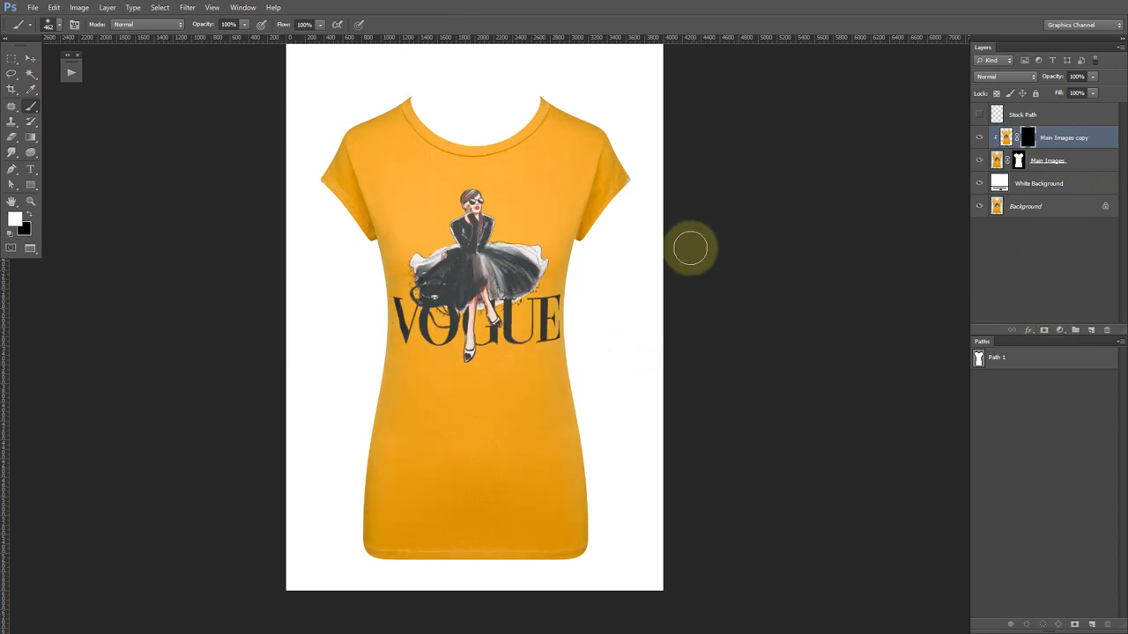
- Paint the mirrored copy in along the right sleeve edge with a soft white brush of about 428 px
{"action": "key", "text": "shift+b"}
{"action": "key", "text": "x"}
{"action": "mouse_move", "coordinate": [577, 211]}
{"action": "left_mouse_down"}
{"action": "mouse_move", "coordinate": [629, 266]}
{"action": "mouse_move", "coordinate": [661, 266]}
{"action": "left_mouse_up"}
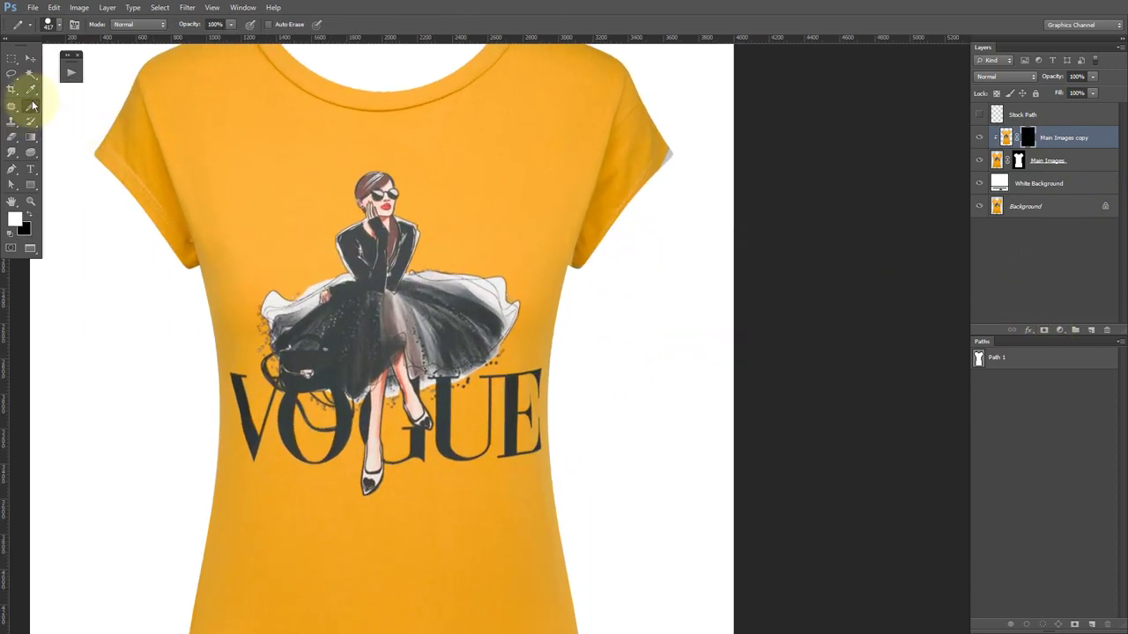
{"action": "left_click", "coordinate": [79, 107]}
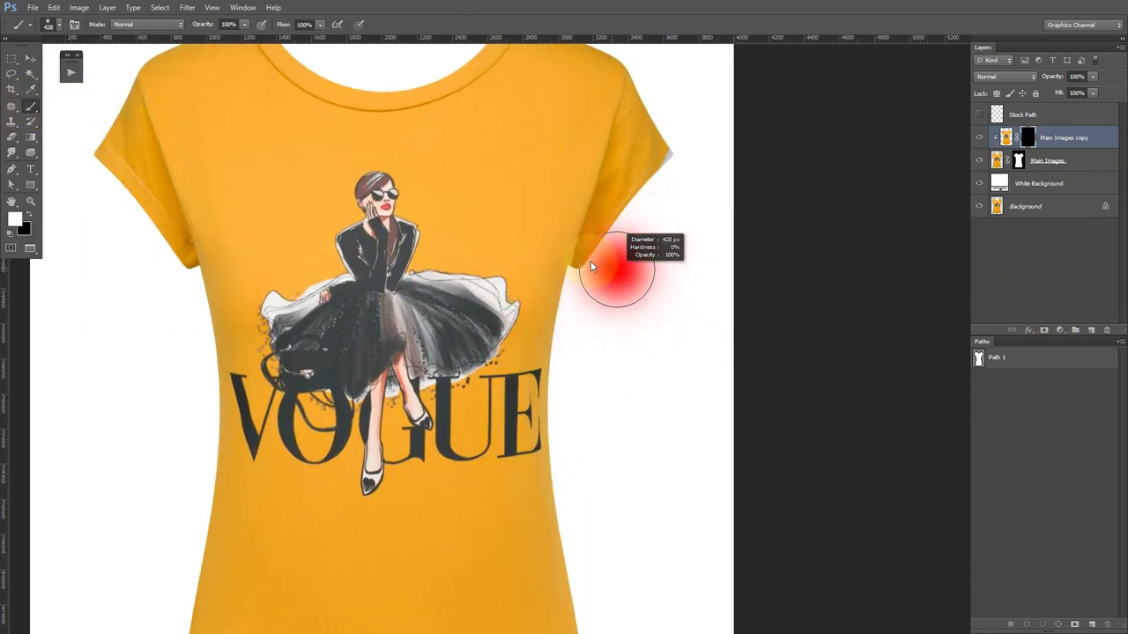
{"action": "mouse_move", "coordinate": [592, 266]}
{"action": "left_mouse_down"}
{"action": "mouse_move", "coordinate": [623, 215]}
{"action": "mouse_move", "coordinate": [625, 146]}
{"action": "mouse_move", "coordinate": [651, 95]}
{"action": "left_mouse_up"}
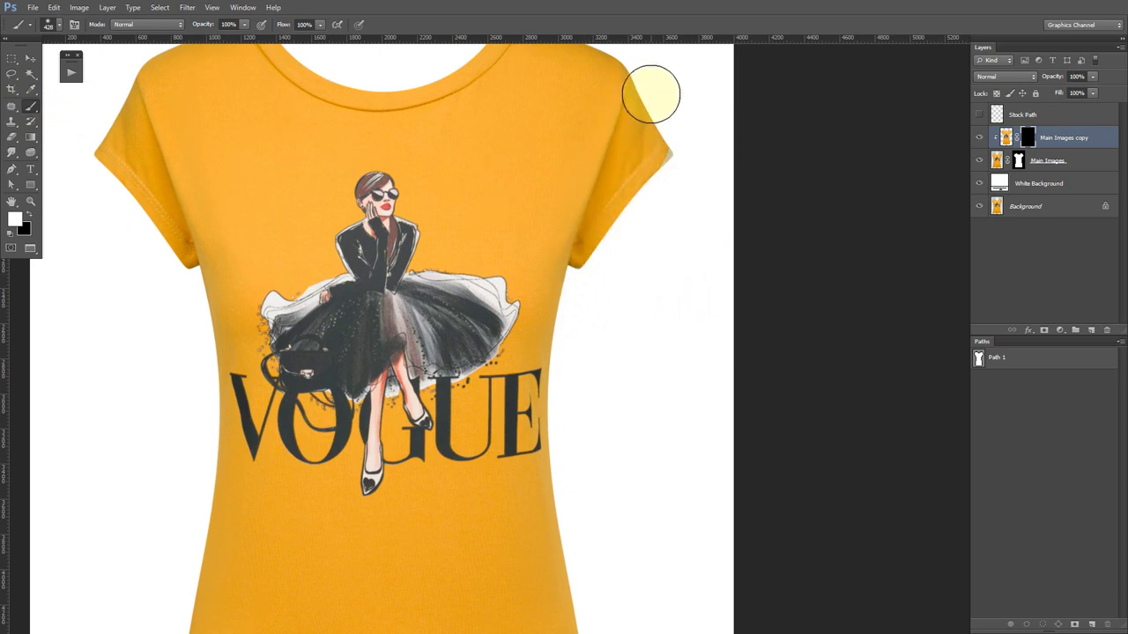
{"action": "mouse_move", "coordinate": [645, 157]}
{"action": "left_mouse_down"}
{"action": "mouse_move", "coordinate": [629, 138]}
{"action": "mouse_move", "coordinate": [594, 282]}
{"action": "left_mouse_up"}
- Paint the mirrored copy in along the neckline and hem, adjusting the brush size
{"action": "left_click_drag", "start_coordinate": [653, 214], "coordinate": [679, 284]}
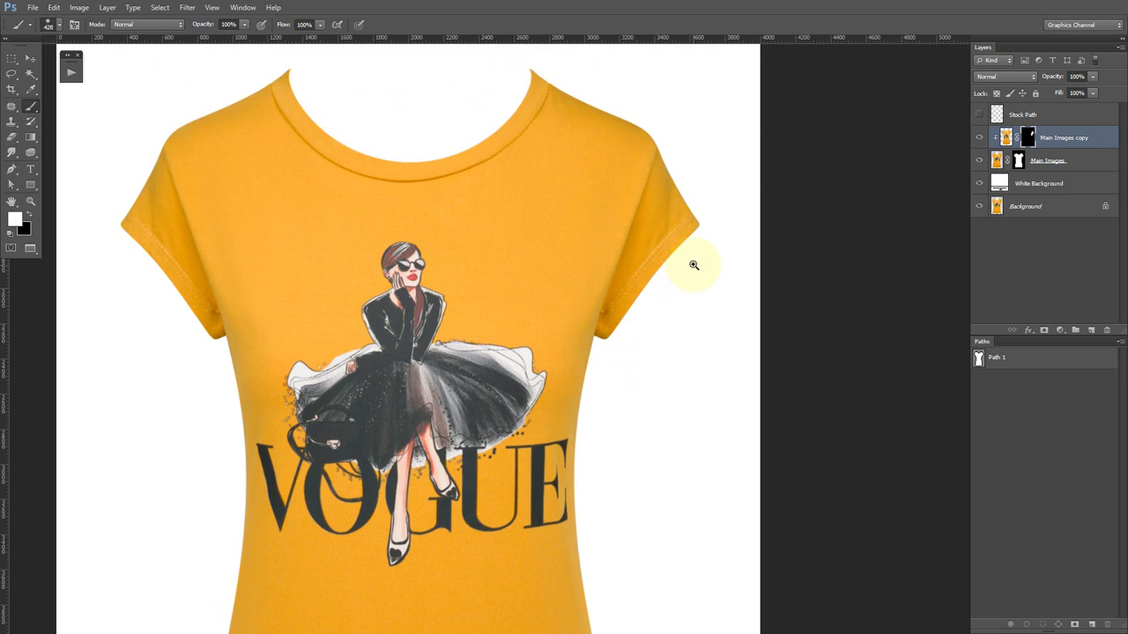
{"action": "left_click", "coordinate": [564, 148]}
{"action": "left_click_drag", "start_coordinate": [597, 168], "coordinate": [606, 187]}
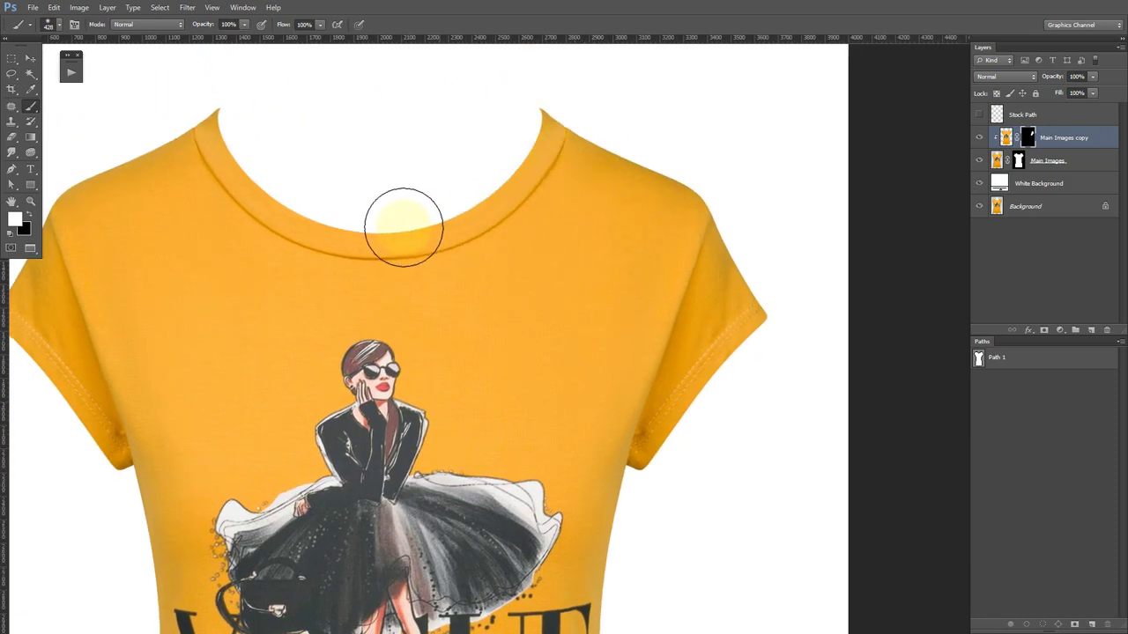
{"action": "left_click_drag", "start_coordinate": [430, 228], "coordinate": [416, 238]}
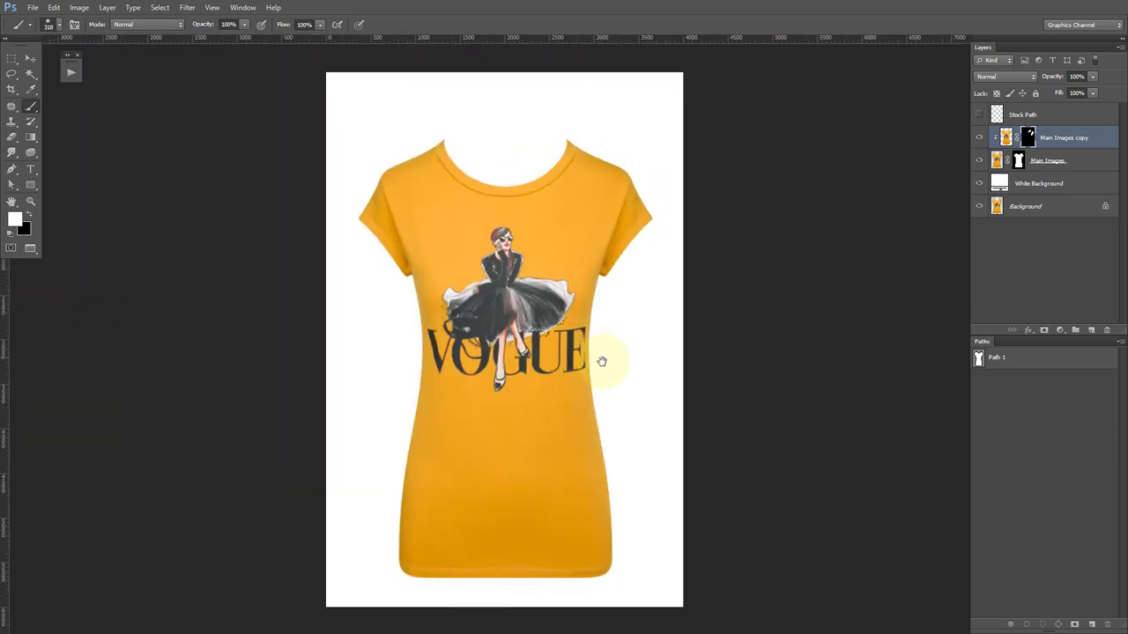
{"action": "left_click_drag", "start_coordinate": [695, 149], "coordinate": [617, 382]}
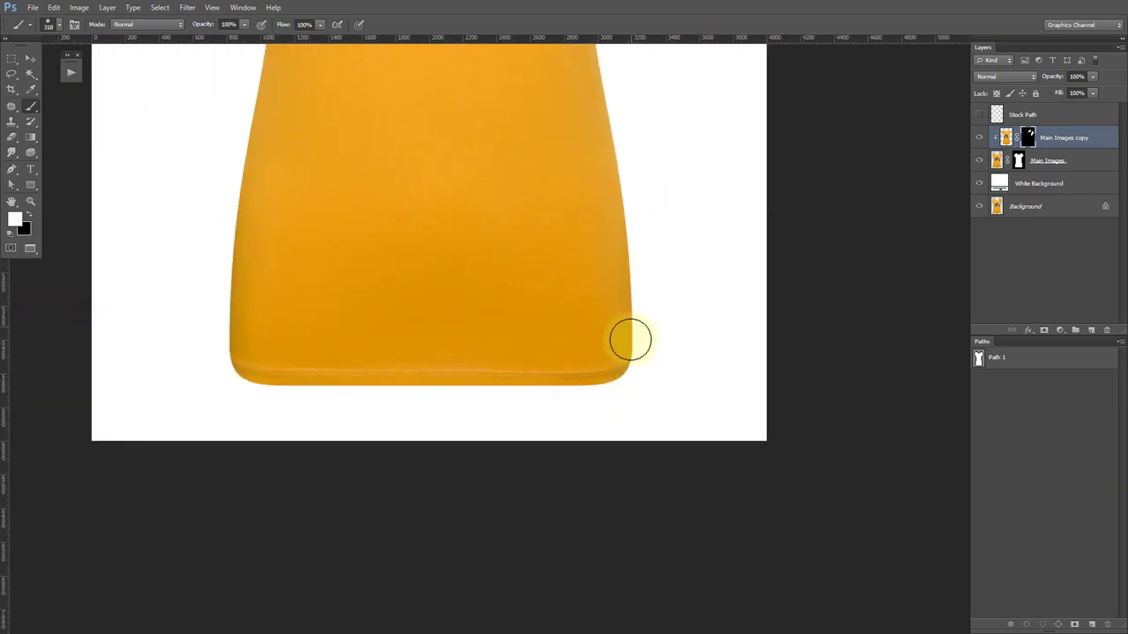
{"action": "left_click_drag", "start_coordinate": [629, 187], "coordinate": [643, 176]}
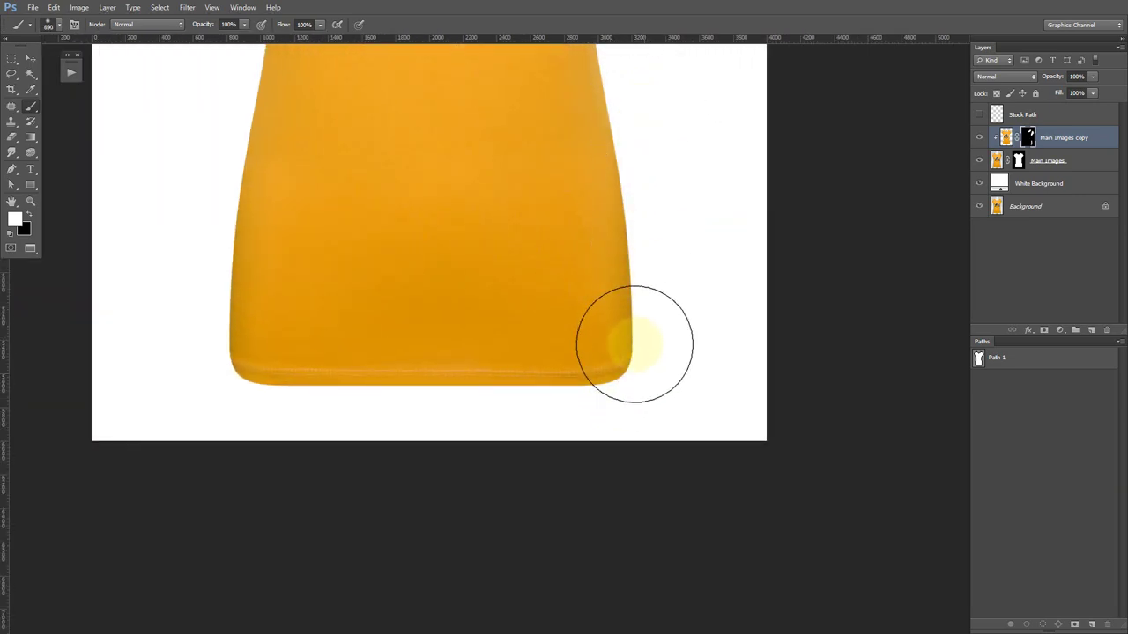
{"action": "mouse_move", "coordinate": [636, 407]}
{"action": "left_mouse_down"}
{"action": "mouse_move", "coordinate": [599, 377]}
{"action": "mouse_move", "coordinate": [376, 364]}
{"action": "left_mouse_up"}
{"action": "scroll", "coordinate": [607, 387], "scroll_direction": "up", "scroll_amount": 3}
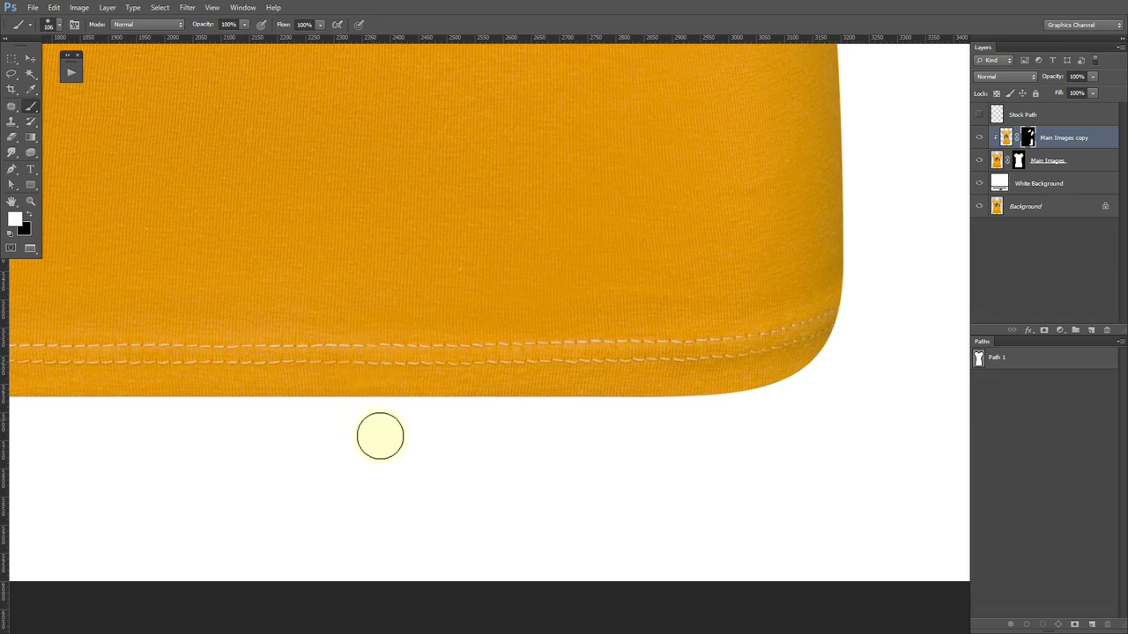
{"action": "key", "text": "x"}
{"action": "key", "text": "ctrl+0"}
- Merge the mirrored copy into Main Images and toggle the White Background to compare
{"action": "key", "text": "ctrl+e"}
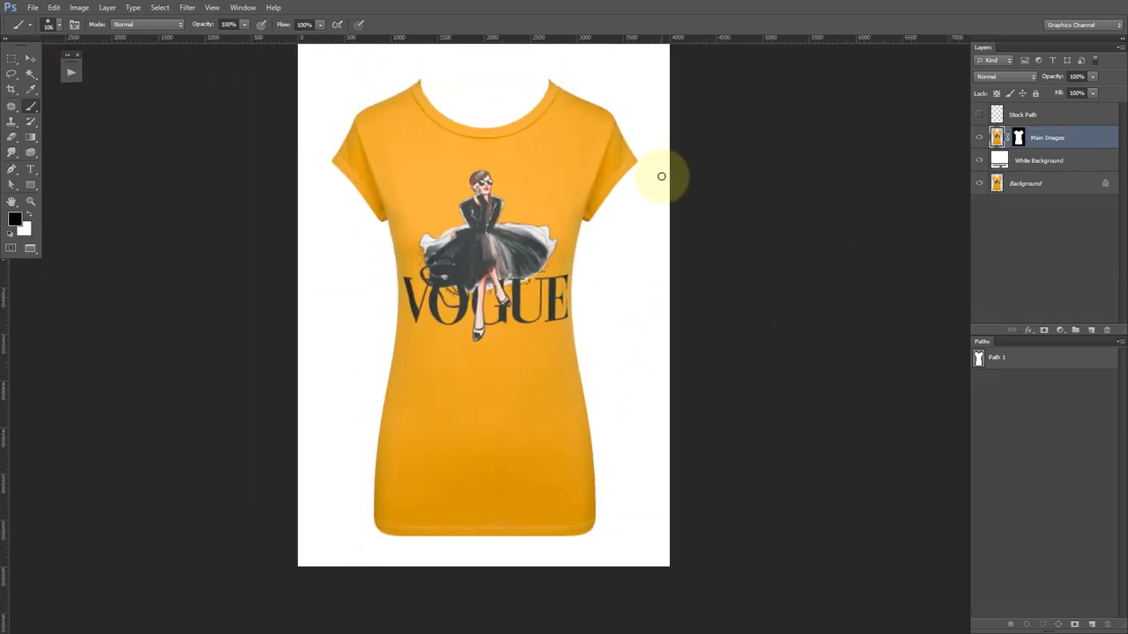
{"action": "left_click", "coordinate": [980, 183], "text": "alt"}
{"action": "left_click", "coordinate": [979, 183], "text": "alt"}
{"action": "left_click", "coordinate": [979, 183], "text": "alt"}
{"action": "left_click", "coordinate": [980, 183], "text": "alt"}
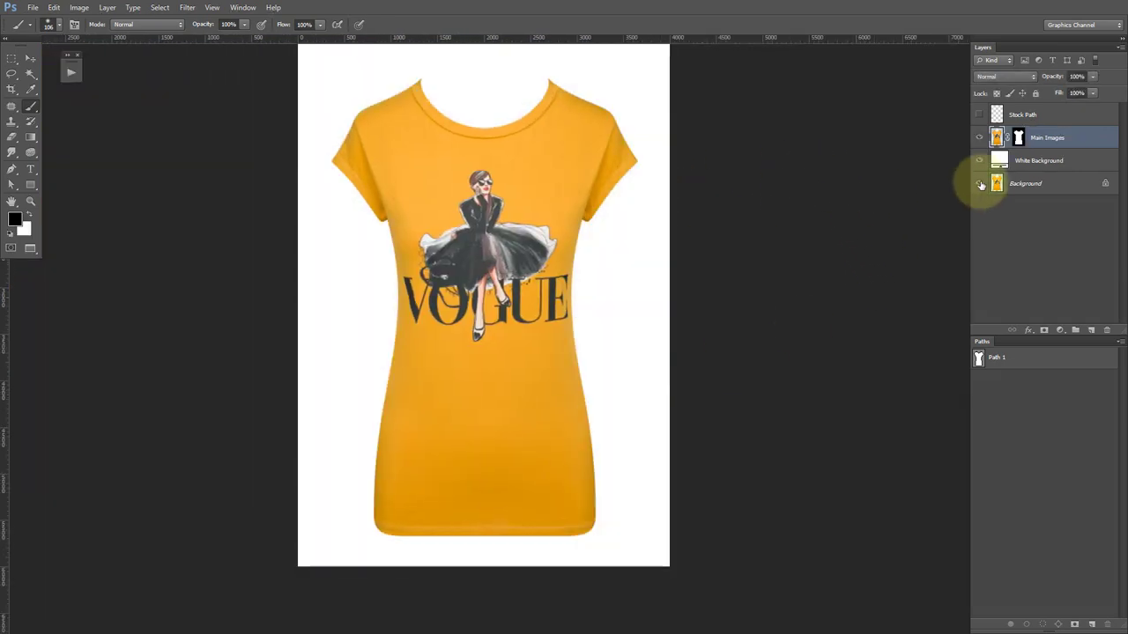
{"action": "left_click", "coordinate": [980, 183], "text": "alt"}
{"action": "left_click", "coordinate": [979, 183], "text": "alt"}
{"action": "left_click", "coordinate": [980, 183], "text": "alt"}
{"action": "left_click", "coordinate": [980, 183], "text": "alt"}
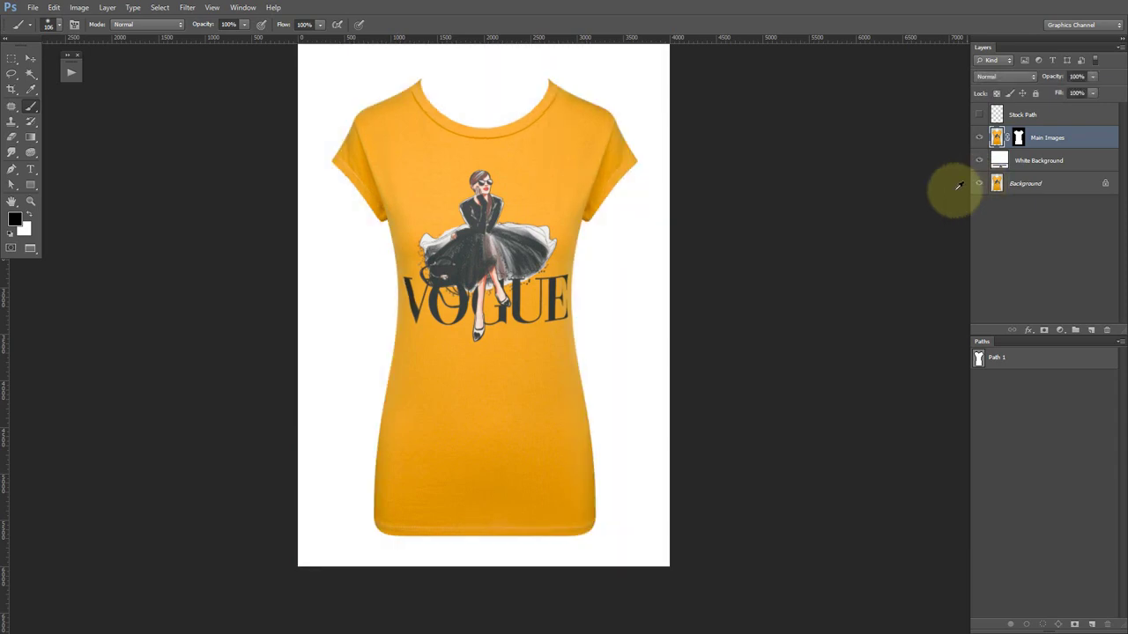
- Marquee-select the back neckline and label on the back-view photo
{"action": "scroll", "coordinate": [793, 199], "scroll_direction": "up", "scroll_amount": 2}
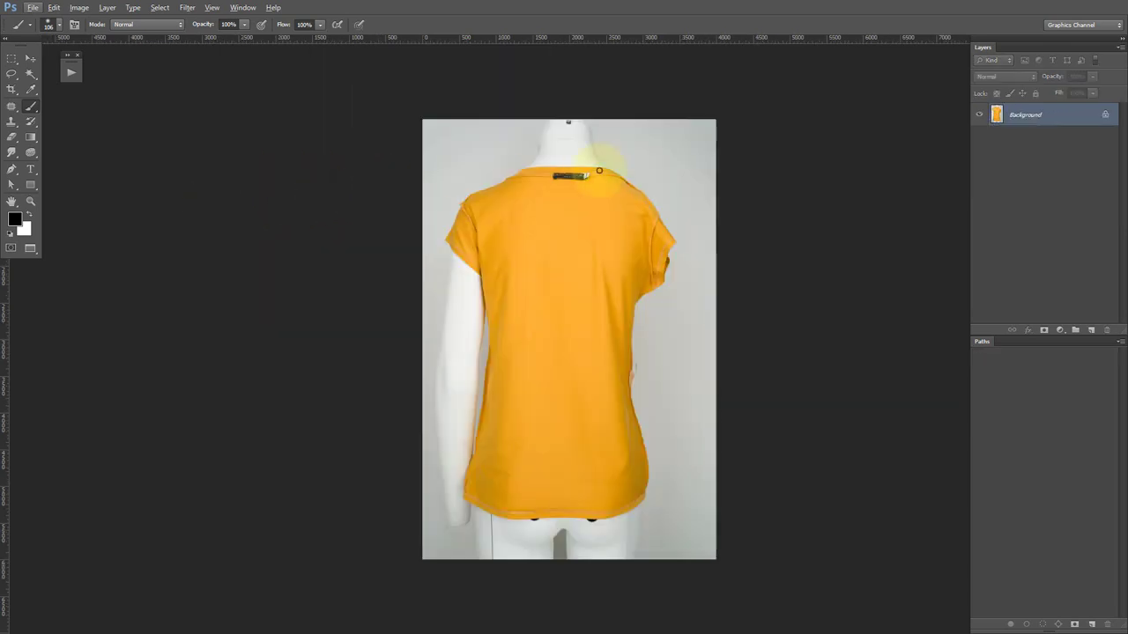
{"action": "left_click", "coordinate": [649, 210]}
{"action": "key", "text": "m"}
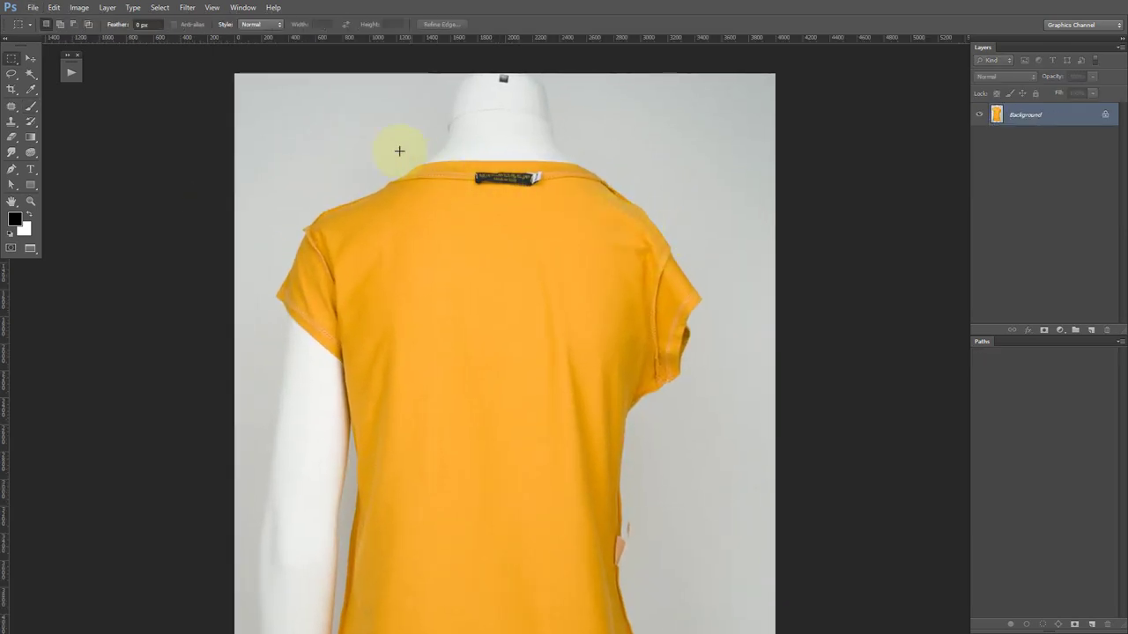
{"action": "left_click_drag", "start_coordinate": [348, 139], "coordinate": [662, 361]}
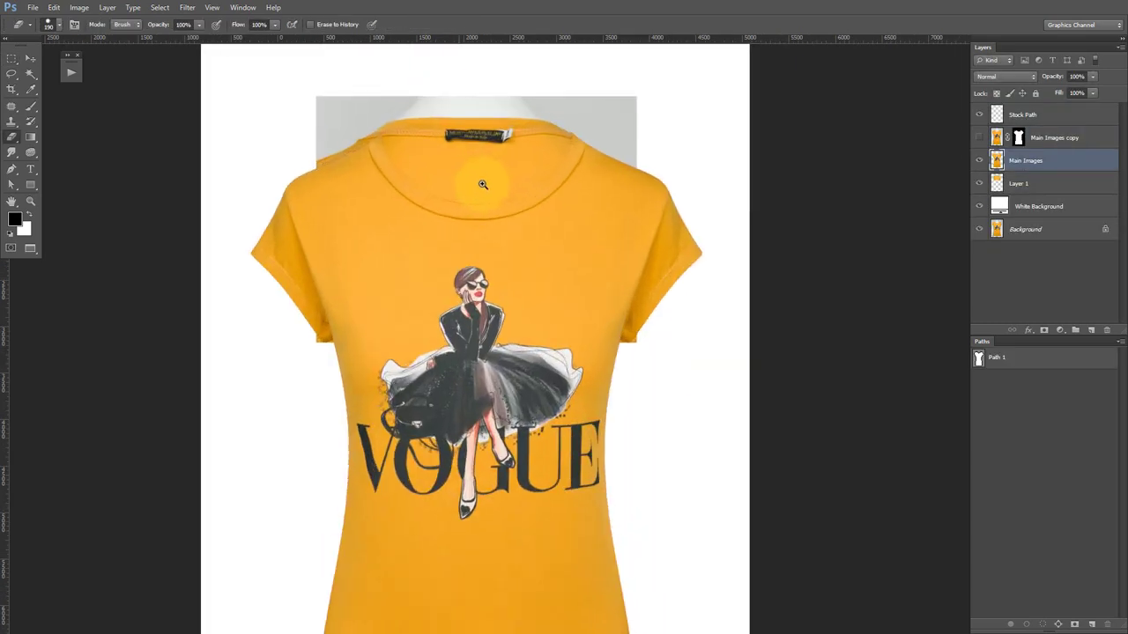
- Scale Layer 1's inner back neck to about 110% and move it down into the collar
{"action": "left_click_drag", "start_coordinate": [465, 183], "coordinate": [571, 254]}
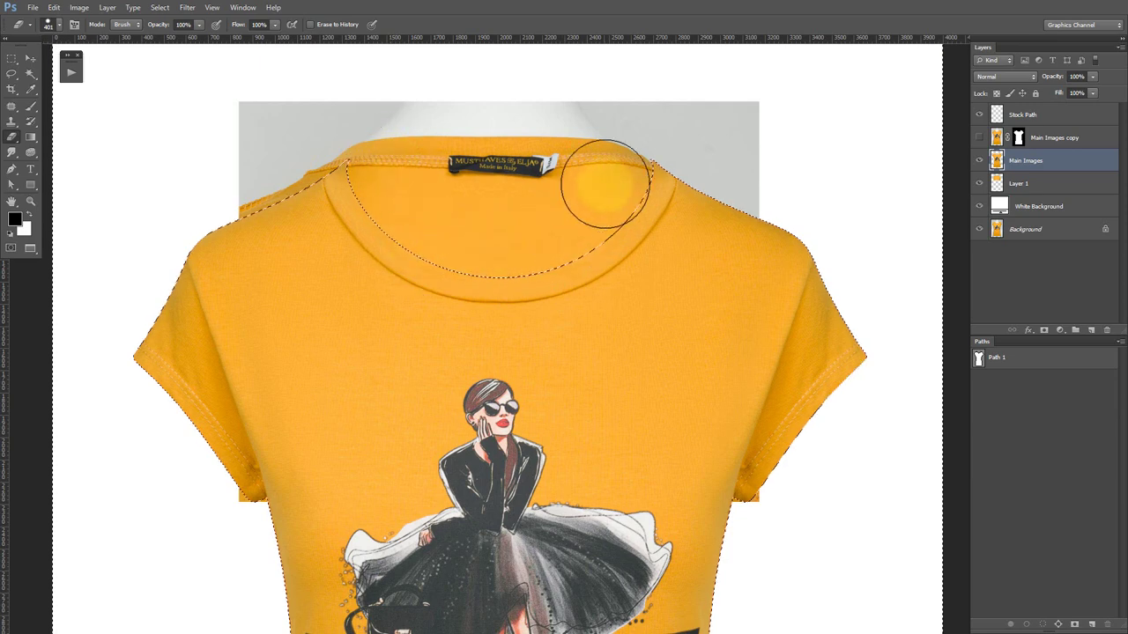
{"action": "key", "text": "ctrl+d"}
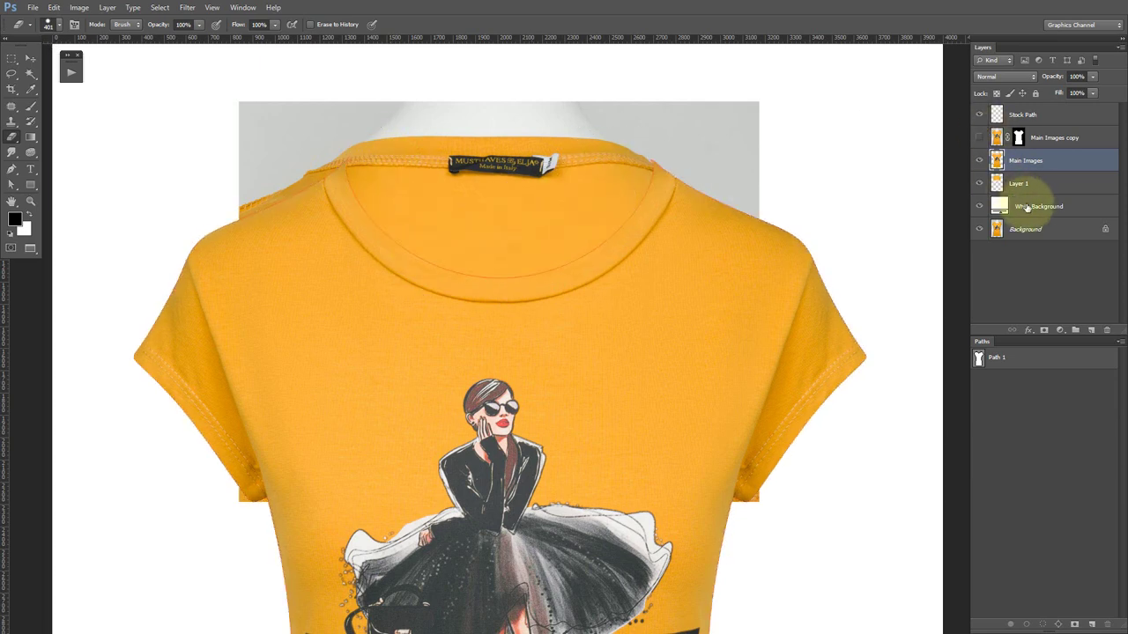
{"action": "left_click", "coordinate": [1025, 188]}
{"action": "key", "text": "ctrl+t"}
{"action": "scroll", "coordinate": [516, 182], "scroll_direction": "up", "scroll_amount": 2}
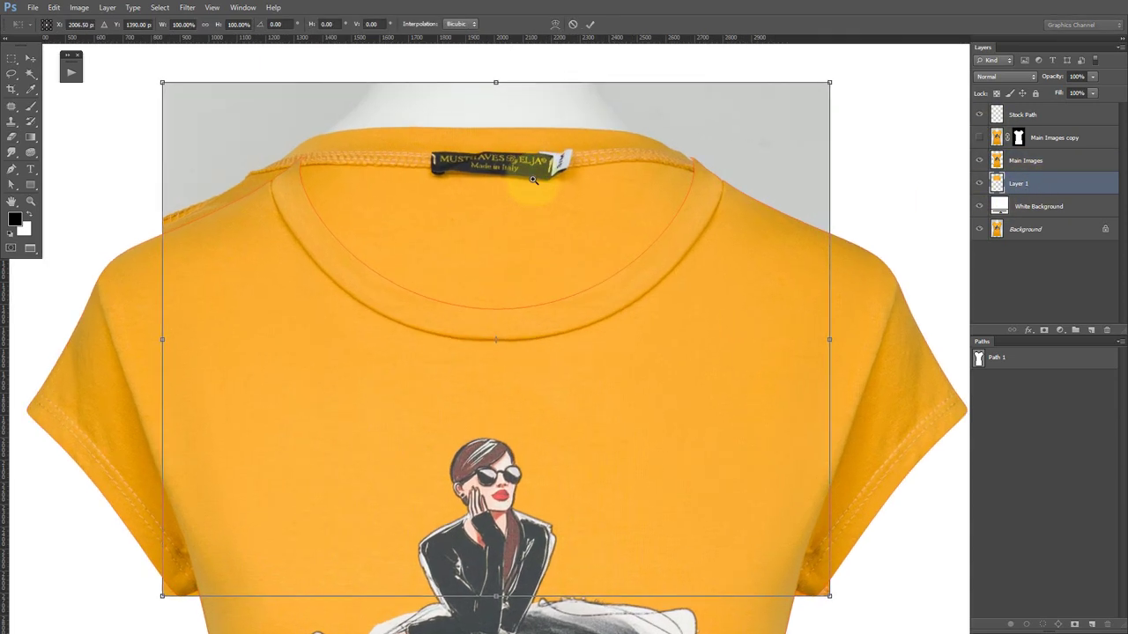
{"action": "left_click_drag", "start_coordinate": [540, 198], "coordinate": [543, 199]}
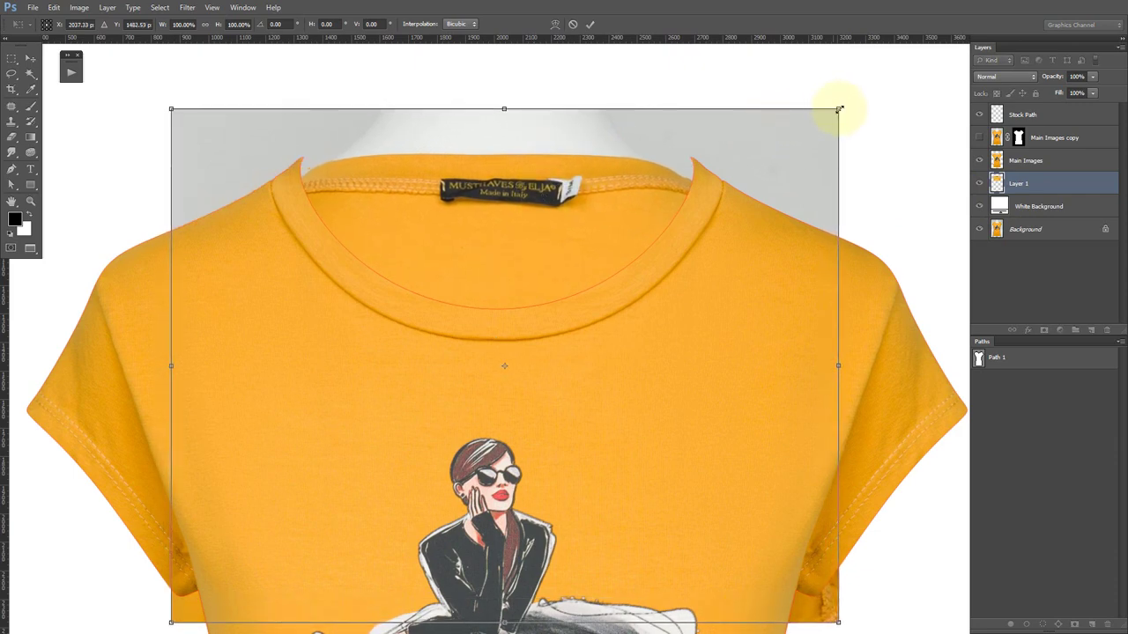
{"action": "left_click_drag", "start_coordinate": [839, 110], "coordinate": [872, 91]}
{"action": "left_click_drag", "start_coordinate": [511, 184], "coordinate": [512, 191]}
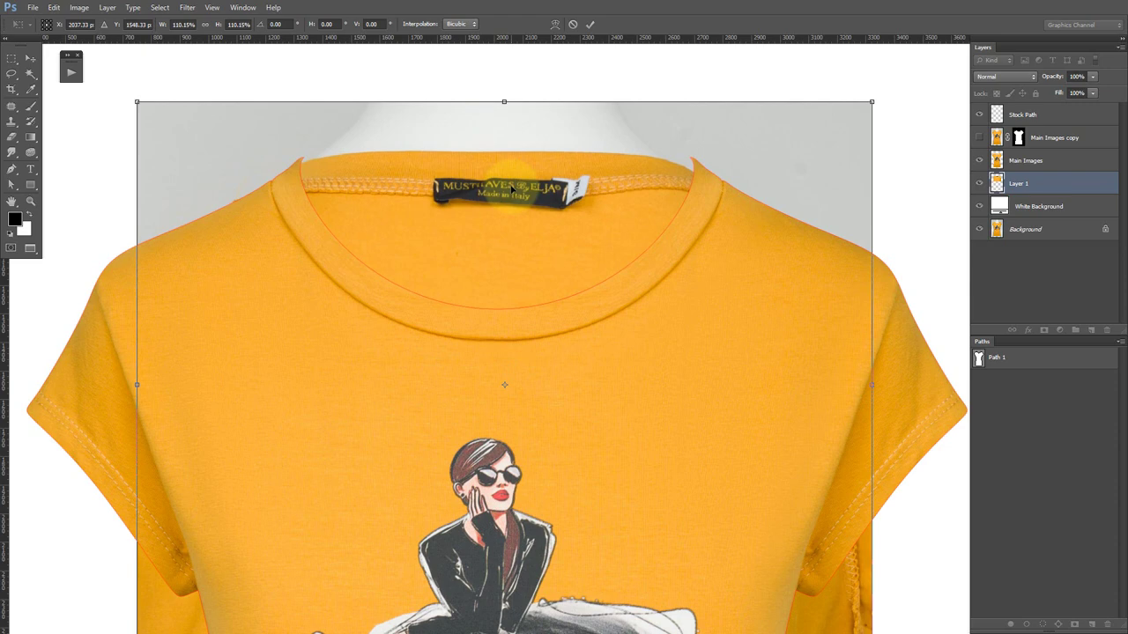
{"action": "key", "text": "Return"}
- Make a spare copy of Path 1 and select its anchor points along the neckline
{"action": "key", "text": "e"}
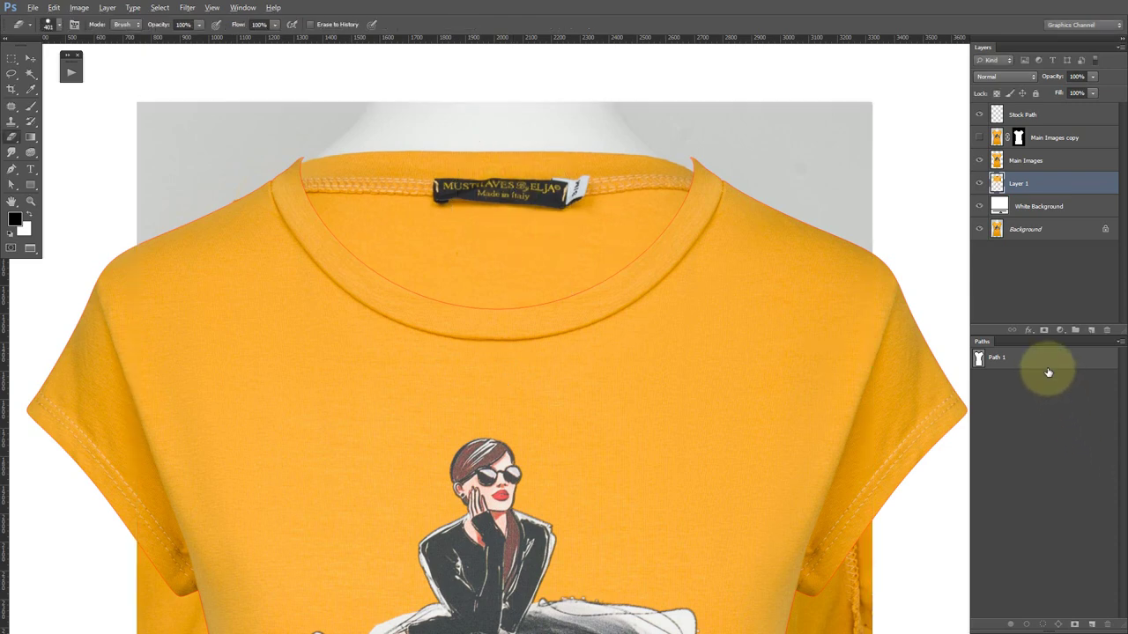
{"action": "left_click_drag", "start_coordinate": [1048, 372], "coordinate": [1090, 624]}
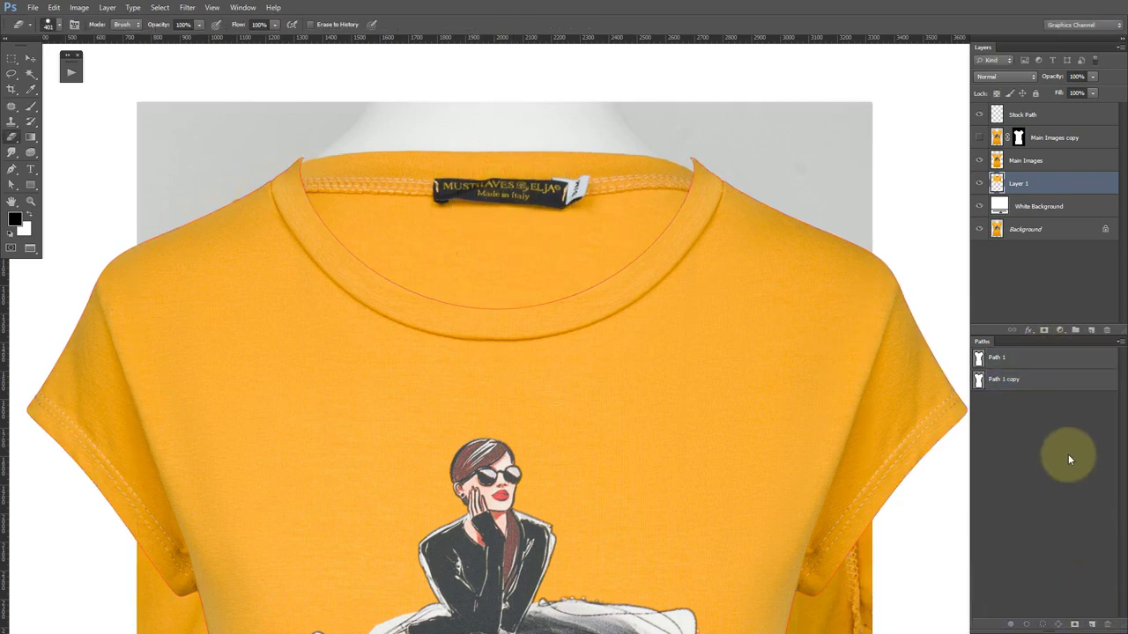
{"action": "left_click", "coordinate": [1040, 357]}
{"action": "key", "text": "p"}
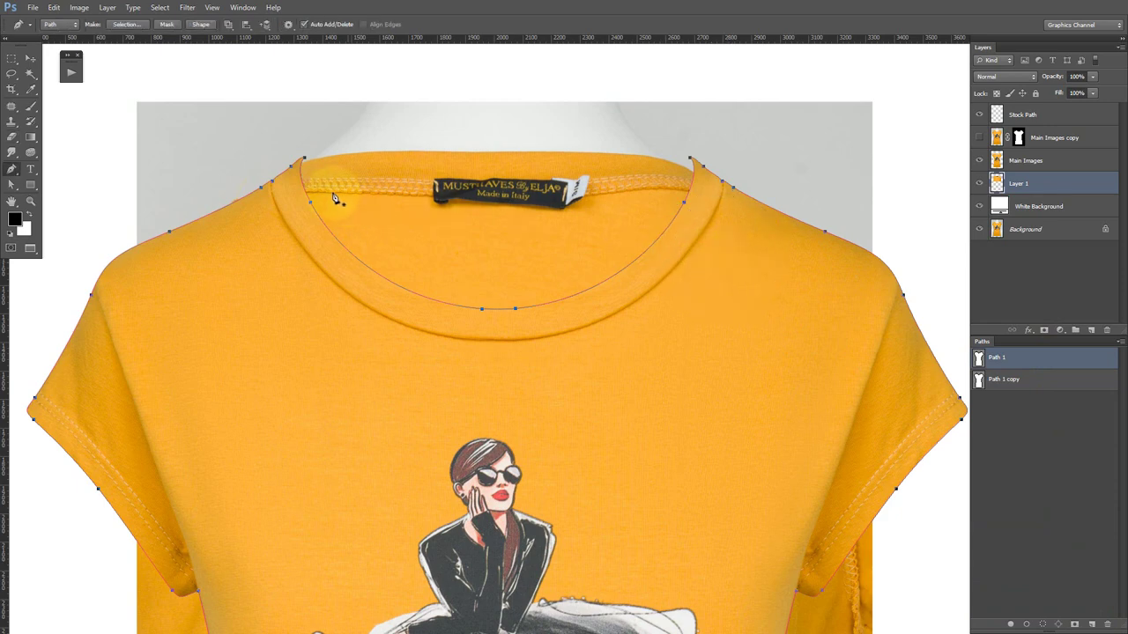
{"action": "left_click_drag", "start_coordinate": [692, 416], "coordinate": [704, 414]}
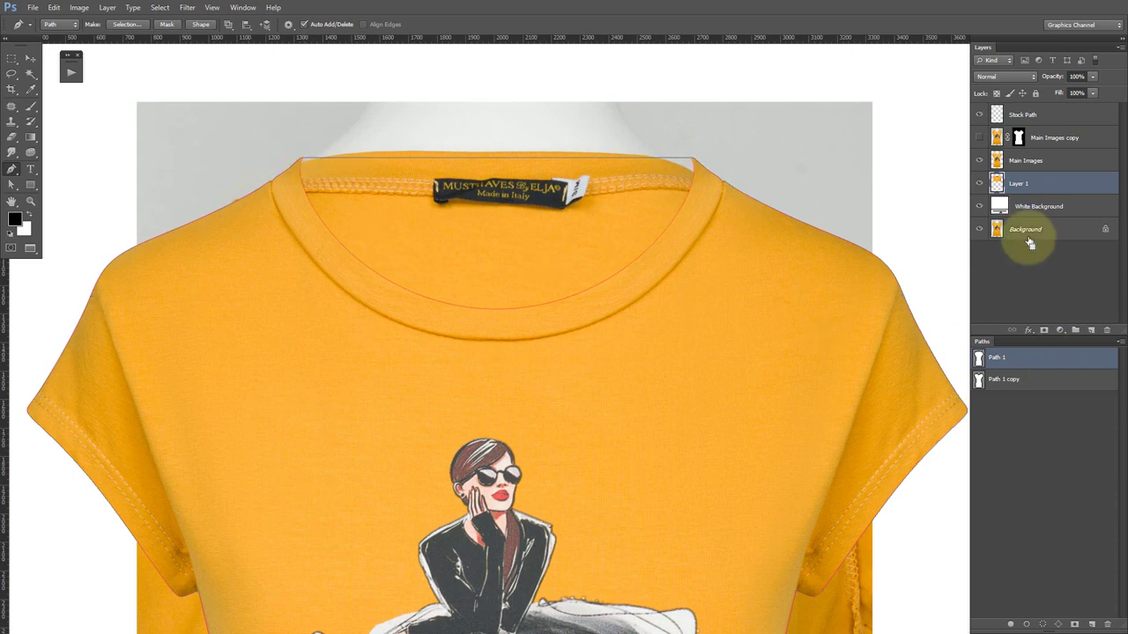
- Stroke the Path 1 selection on the Stock Path layer with a 1 px red line
{"action": "key", "text": "ctrl+Return"}
{"action": "left_click", "coordinate": [1022, 114]}
{"action": "key", "text": "e"}
{"action": "key", "text": "alt+e"}
{"action": "key", "text": "k"}
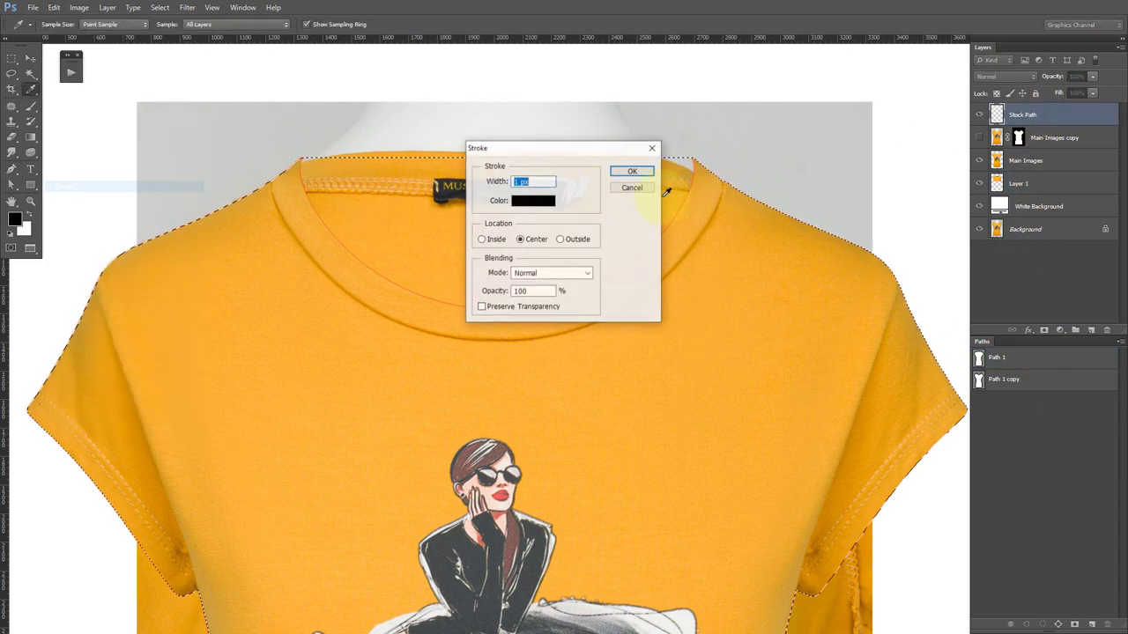
{"action": "left_click", "coordinate": [533, 200]}
{"action": "type", "text": "255"}
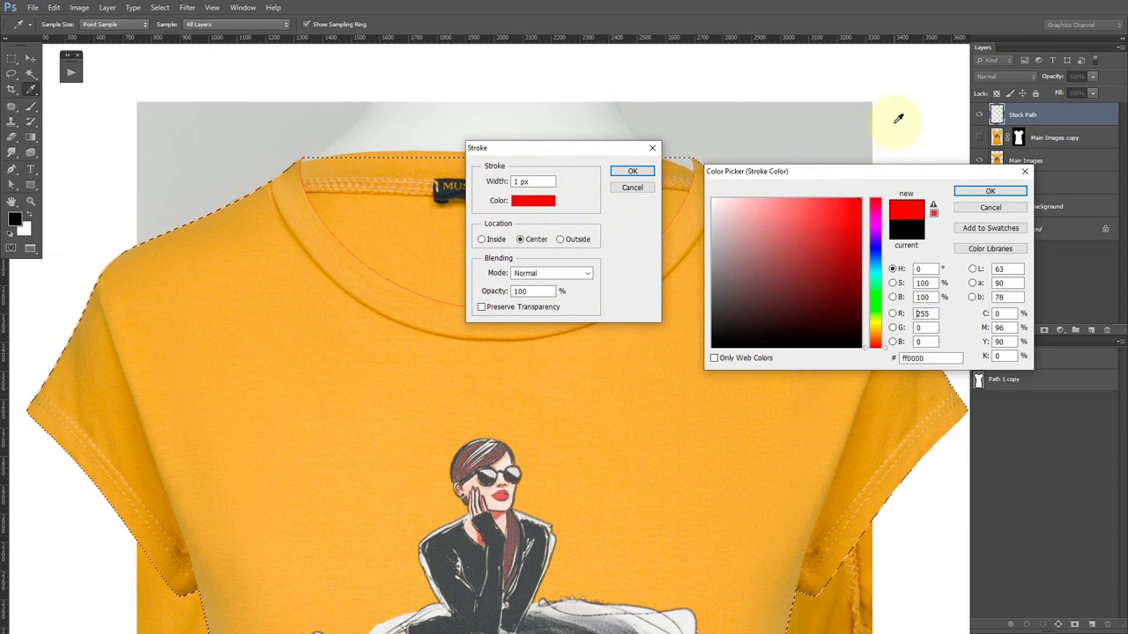
{"action": "key", "text": "Return"}
{"action": "key", "text": "Return"}
{"action": "key", "text": "ctrl+d"}
- Scale Layer 1's inner neck to 101.46% and lower it about 7 px
{"action": "left_click", "coordinate": [1031, 183]}
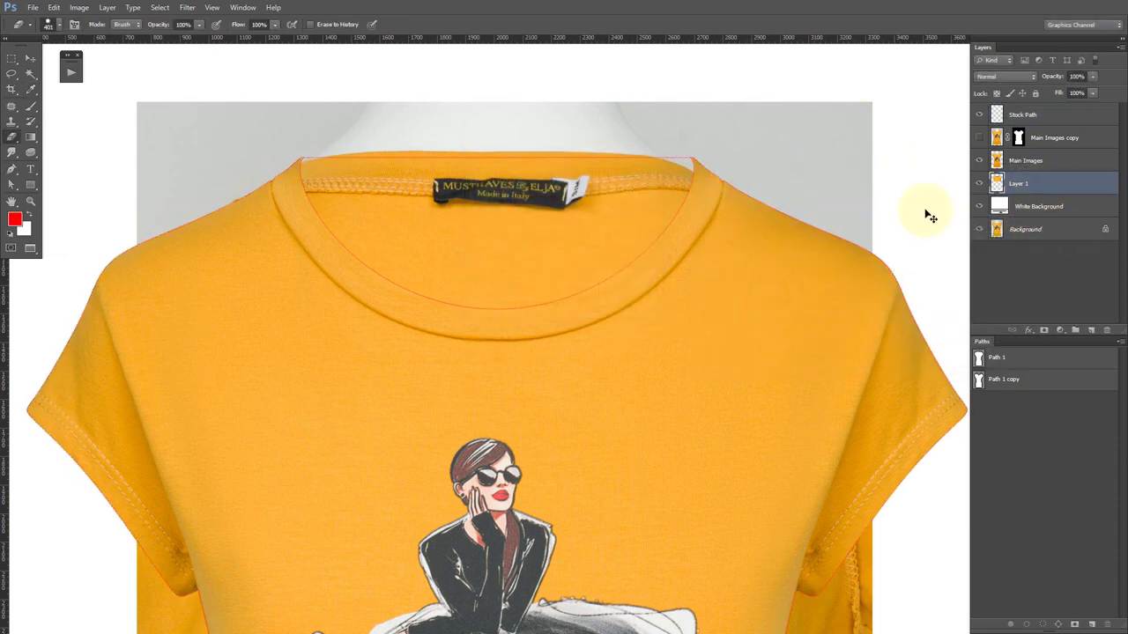
{"action": "key", "text": "ctrl+t"}
{"action": "scroll", "coordinate": [520, 189], "scroll_direction": "up", "scroll_amount": 1}
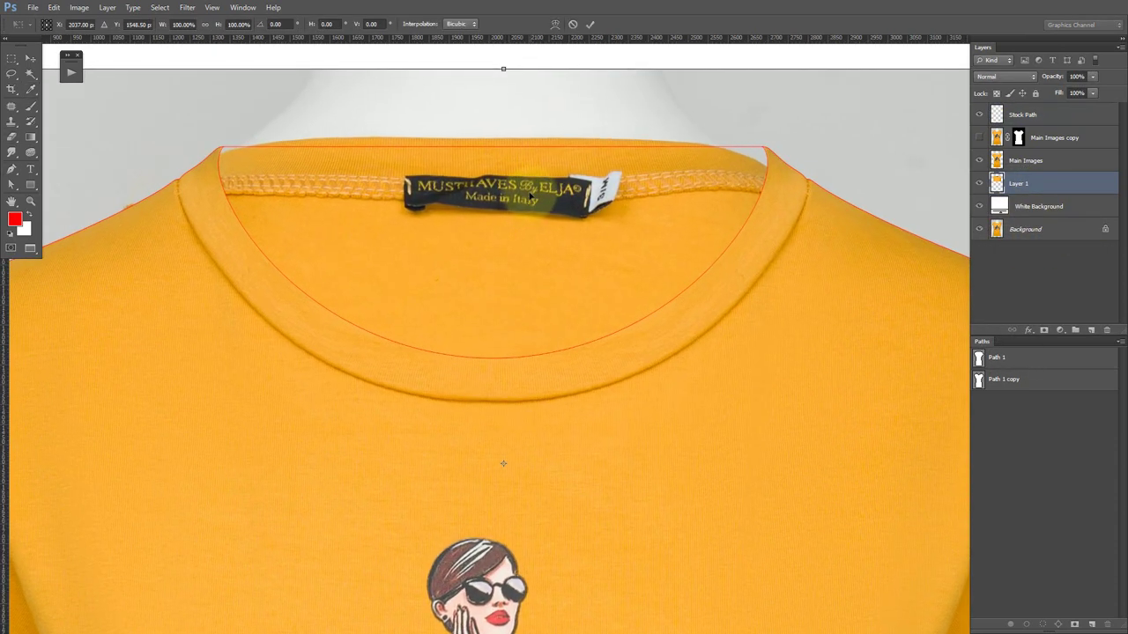
{"action": "scroll", "coordinate": [528, 195], "scroll_direction": "down", "scroll_amount": 2}
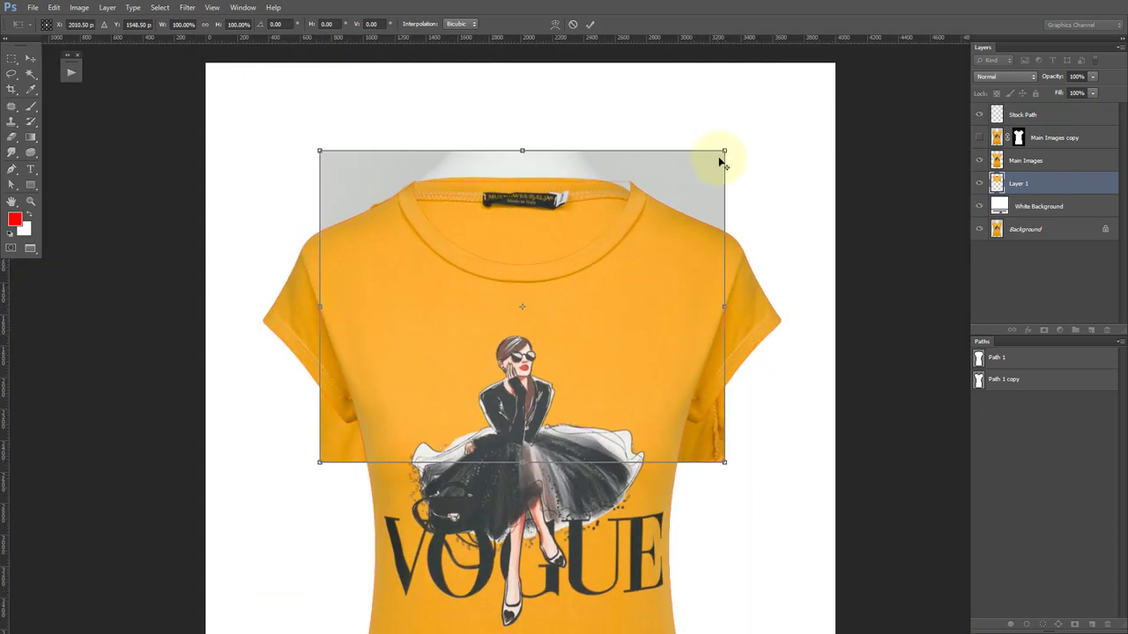
{"action": "left_click_drag", "start_coordinate": [727, 150], "coordinate": [721, 152]}
{"action": "scroll", "coordinate": [556, 246], "scroll_direction": "up", "scroll_amount": 2}
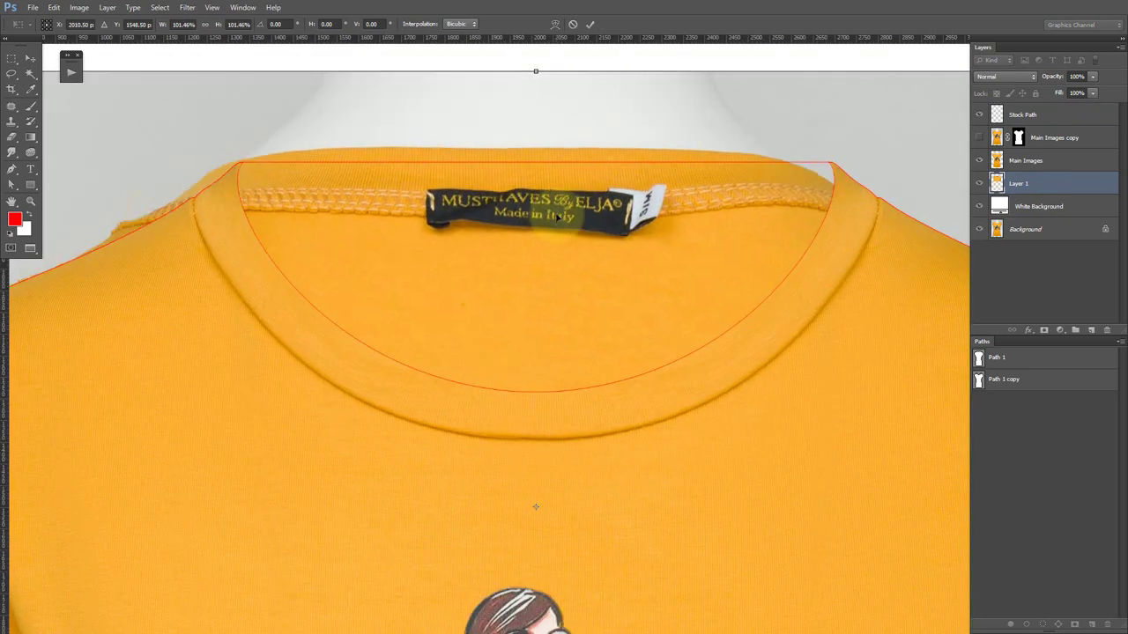
{"action": "left_click_drag", "start_coordinate": [556, 221], "coordinate": [556, 226]}
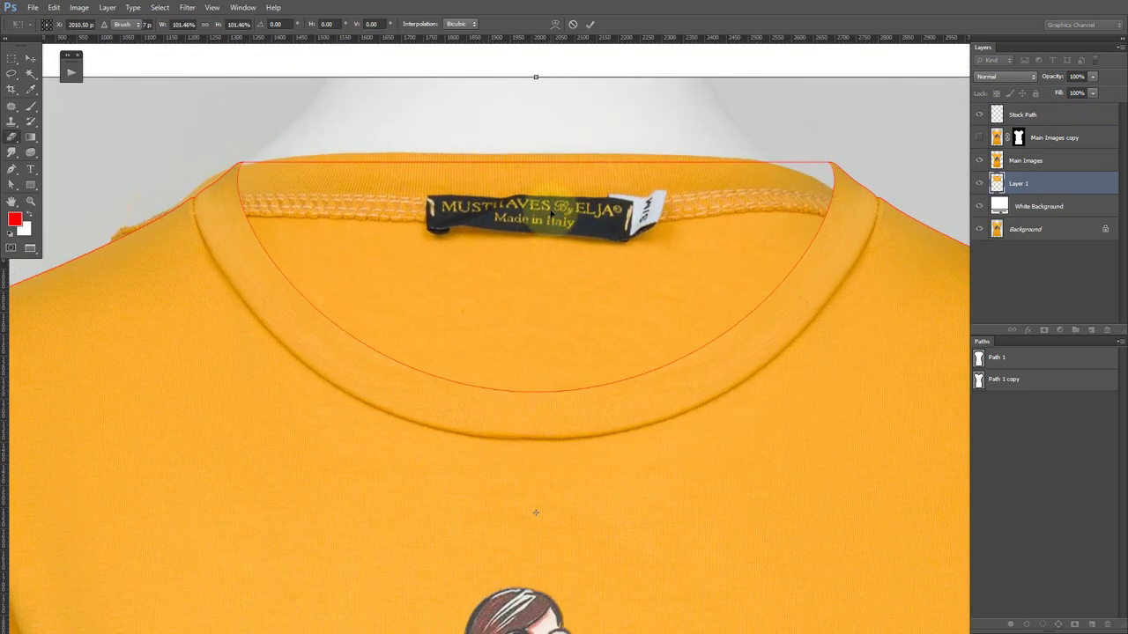
{"action": "key", "text": "Return"}
- Draw a rectangular selection around the collar and upper shirt
{"action": "scroll", "coordinate": [423, 198], "scroll_direction": "down", "scroll_amount": 1}
{"action": "scroll", "coordinate": [280, 171], "scroll_direction": "down", "scroll_amount": 2}
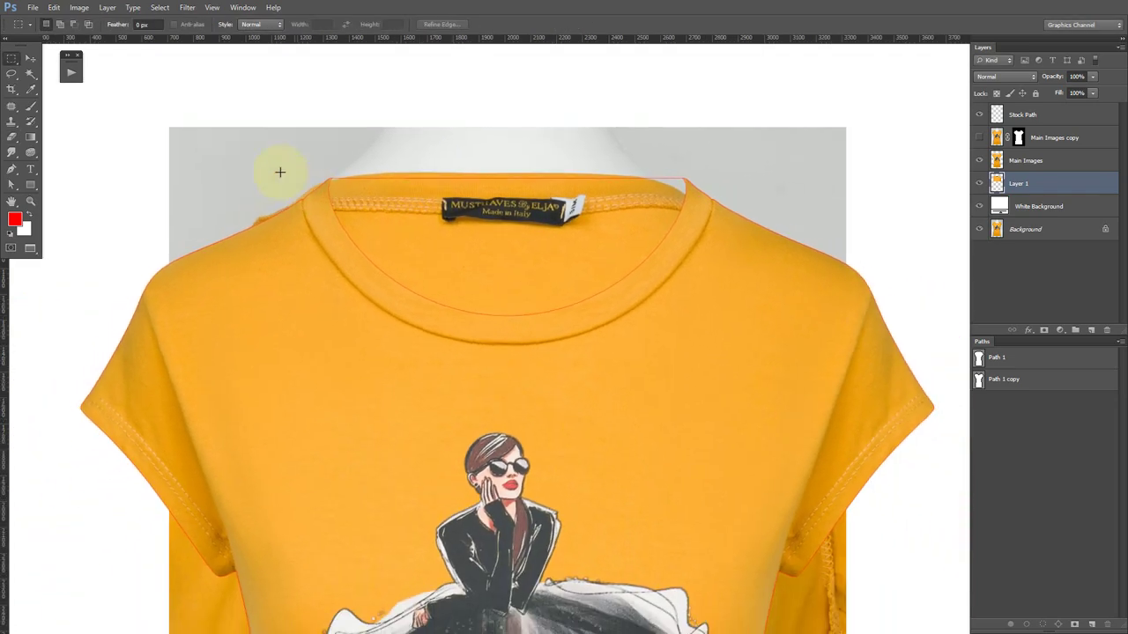
{"action": "left_click_drag", "start_coordinate": [617, 418], "coordinate": [814, 524]}
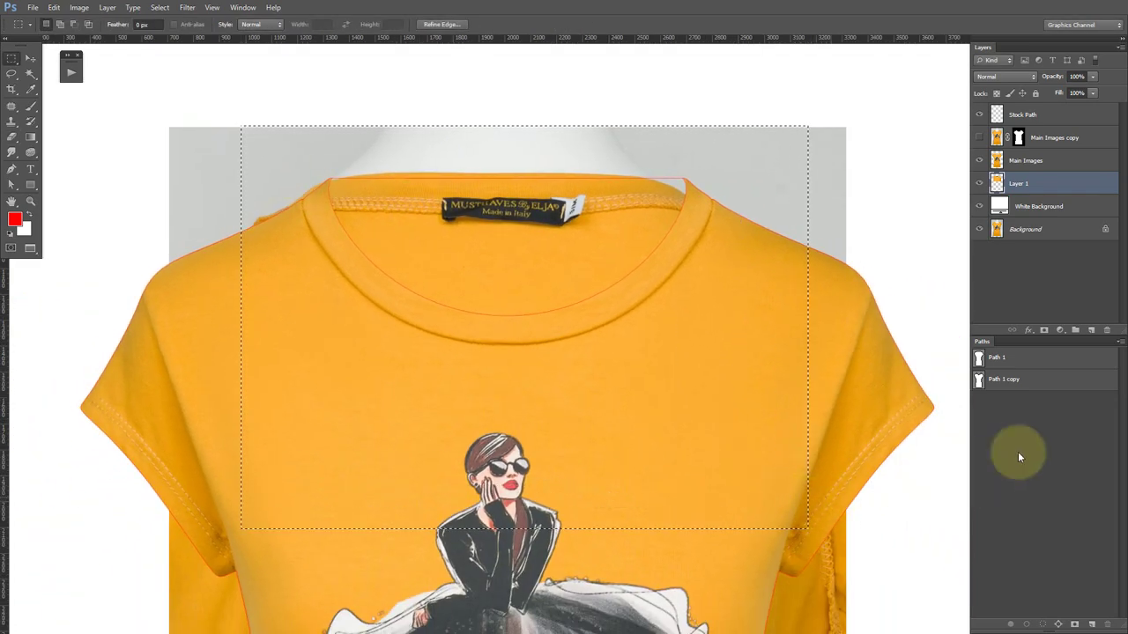
{"action": "key", "text": "ctrl+shift+x"}
- Set the Liquify backdrop to Stock Path and push the shirt edge toward the red outline
{"action": "left_click", "coordinate": [1064, 358]}
{"action": "left_click", "coordinate": [1052, 415]}
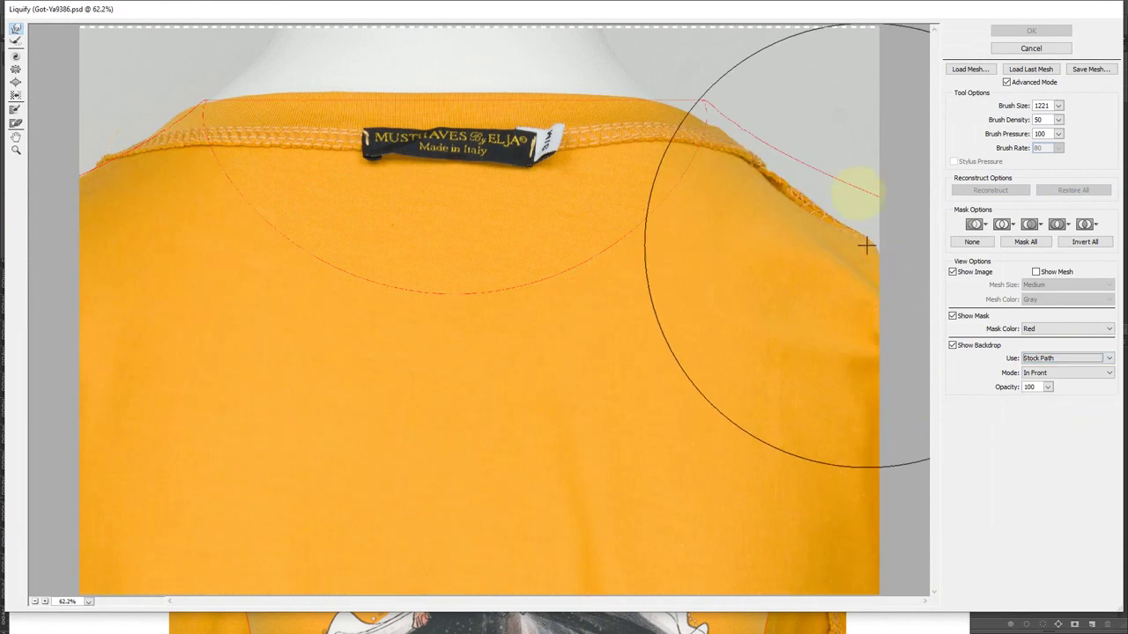
{"action": "key", "text": "ctrl+plus"}
{"action": "left_click_drag", "start_coordinate": [464, 176], "coordinate": [395, 201]}
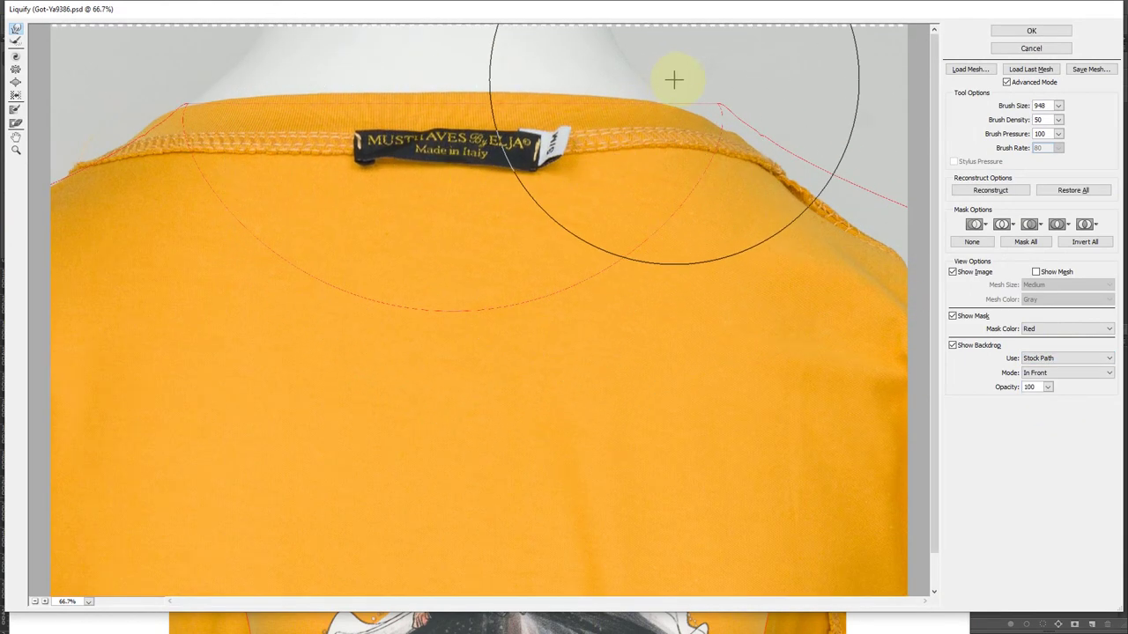
- Refine the collar and shoulder edges with a smaller warp brush against Main Images, then apply
{"action": "key", "text": "ctrl+plus"}
{"action": "key", "text": "bracketleft"}
{"action": "key", "text": "bracketleft"}
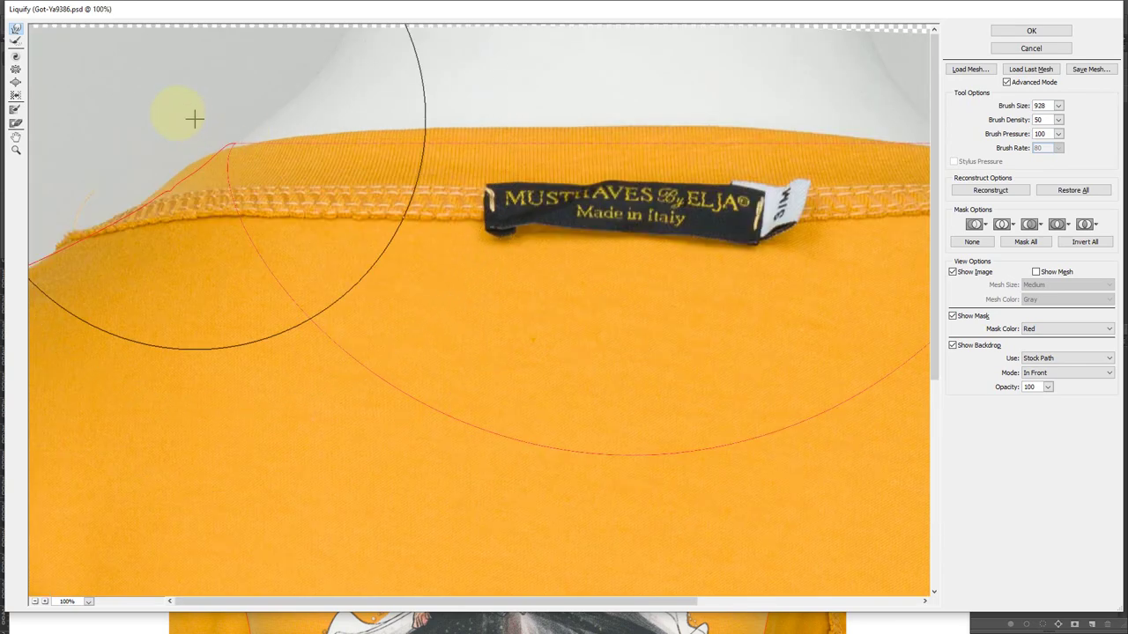
{"action": "key", "text": "bracketleft"}
{"action": "key", "text": "bracketleft"}
{"action": "key", "text": "bracketleft"}
{"action": "key", "text": "bracketleft"}
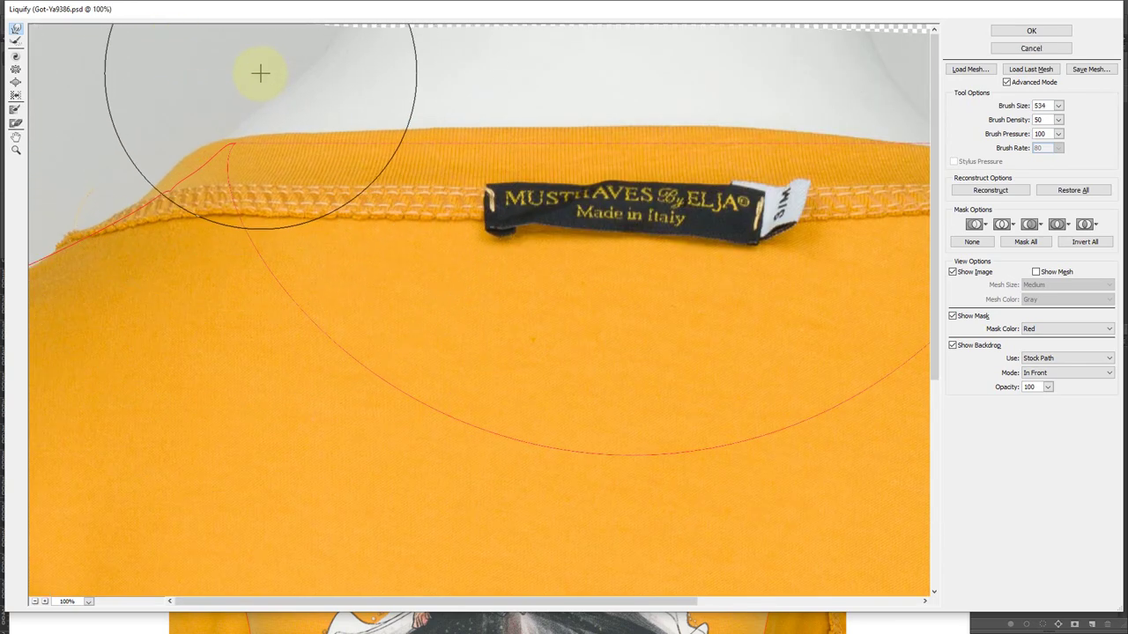
{"action": "left_click_drag", "start_coordinate": [259, 73], "coordinate": [226, 226]}
{"action": "key", "text": "ctrl+z"}
{"action": "key", "text": "bracketleft"}
{"action": "key", "text": "bracketleft"}
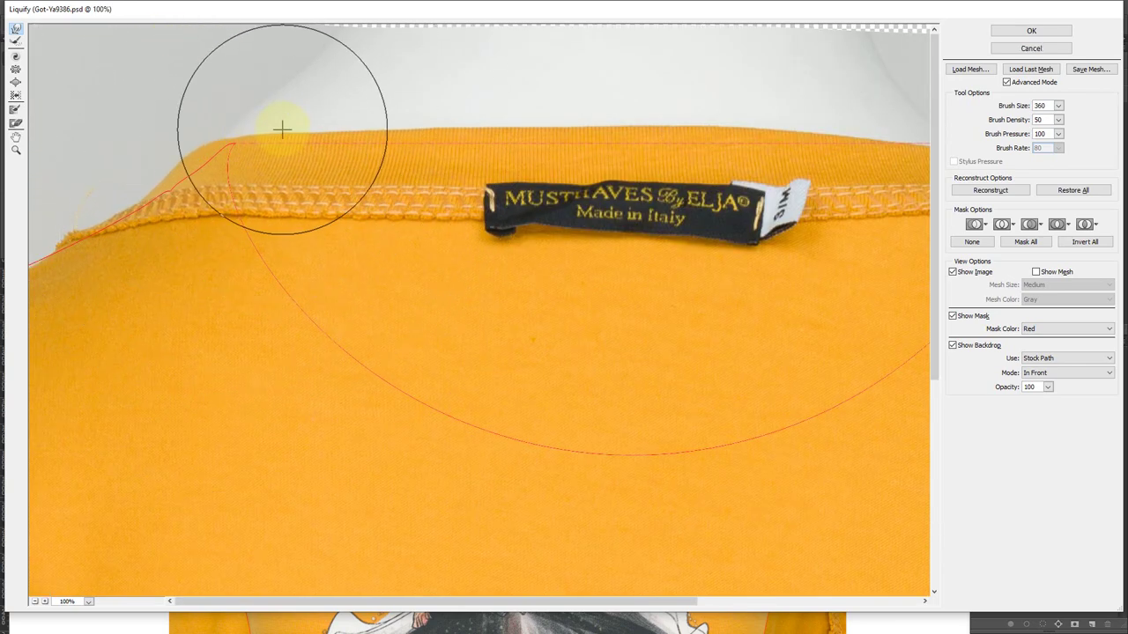
{"action": "key", "text": "bracketright"}
{"action": "key", "text": "bracketright"}
{"action": "key", "text": "bracketright"}
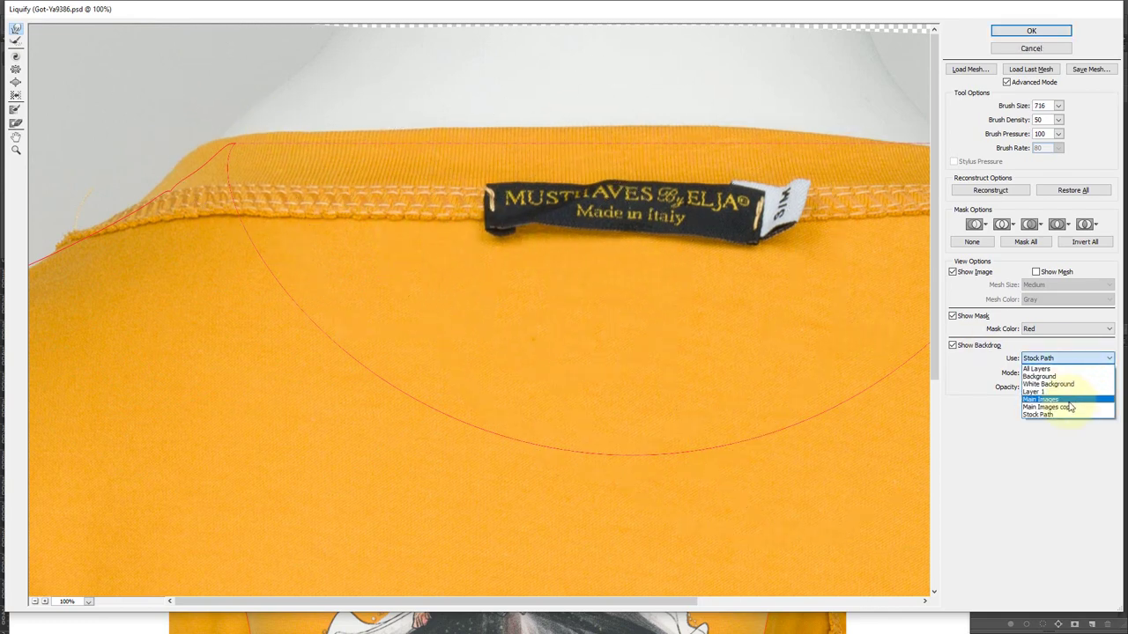
{"action": "left_click", "coordinate": [1070, 397]}
{"action": "left_click_drag", "start_coordinate": [245, 238], "coordinate": [151, 222]}
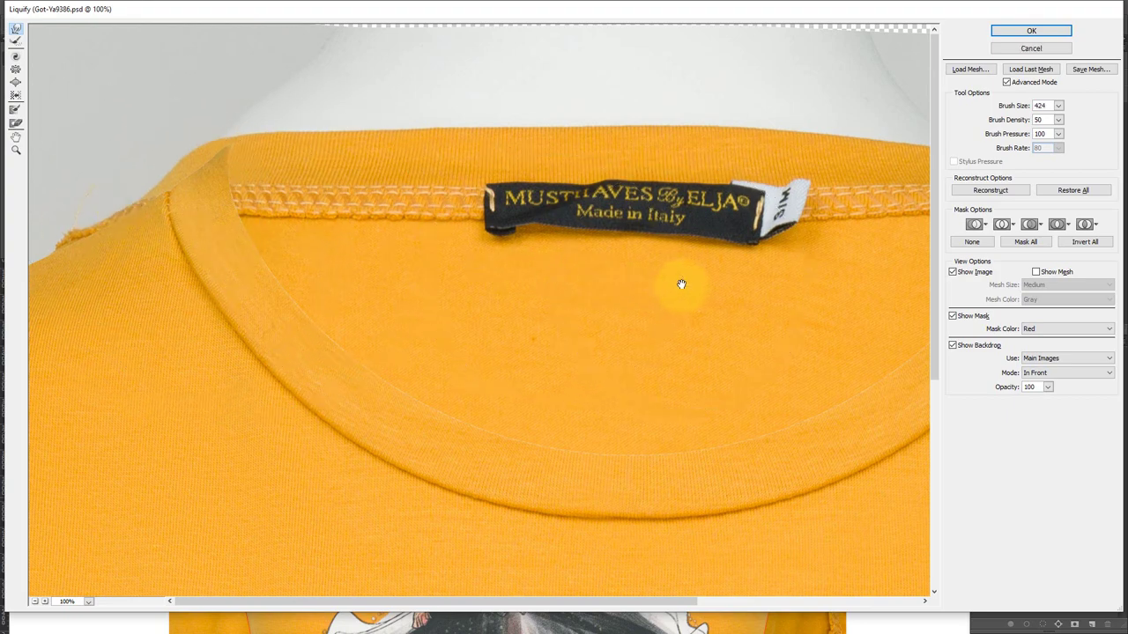
{"action": "key", "text": "Return"}
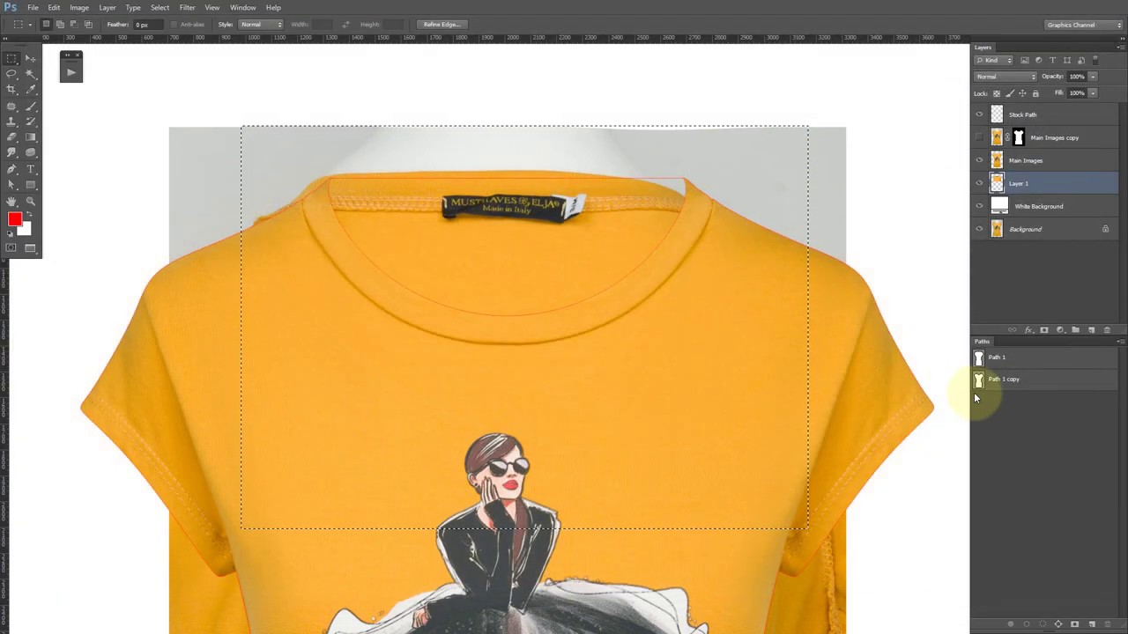
- Mask Layer 1 to the shirt outline selection and hide the Stock Path layer
{"action": "left_click", "coordinate": [1000, 360], "text": "ctrl"}
{"action": "left_click", "coordinate": [1043, 331]}
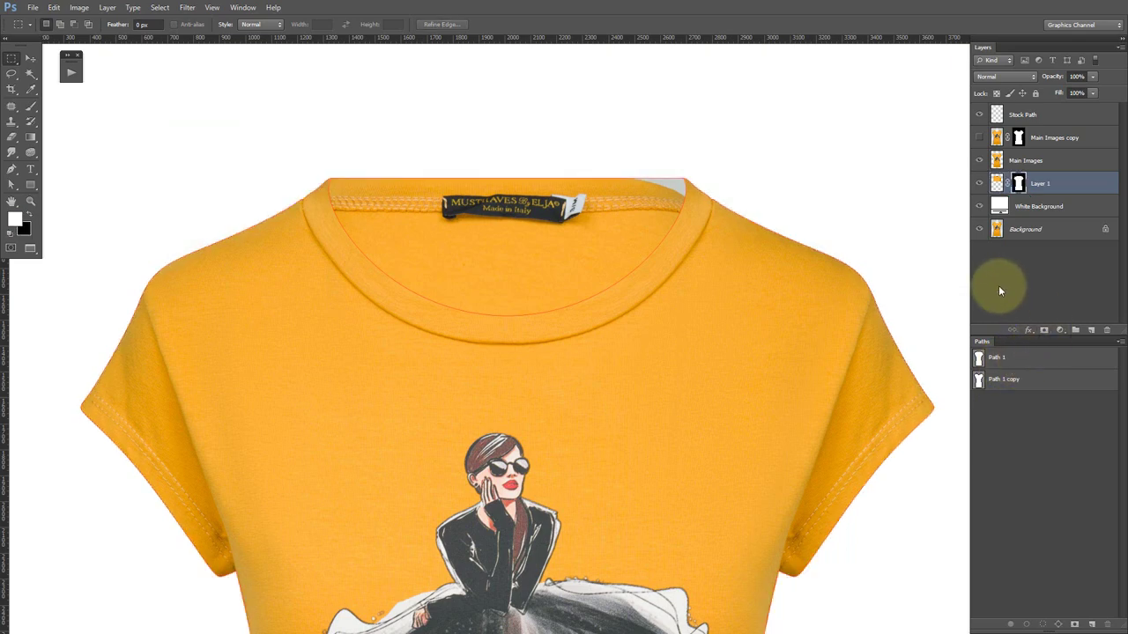
{"action": "left_click", "coordinate": [980, 115]}
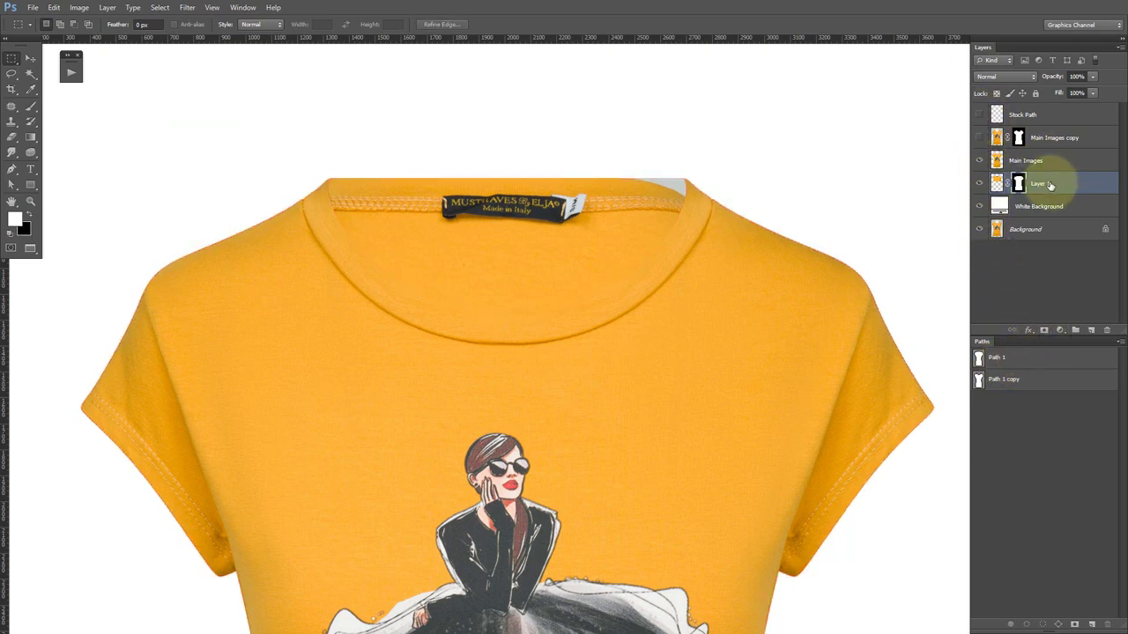
- Duplicate Layer 1, apply the copy's mask, and flip the copy horizontally
{"action": "key", "text": "ctrl+j"}
{"action": "right_click", "coordinate": [1018, 183]}
{"action": "left_click", "coordinate": [1013, 223]}
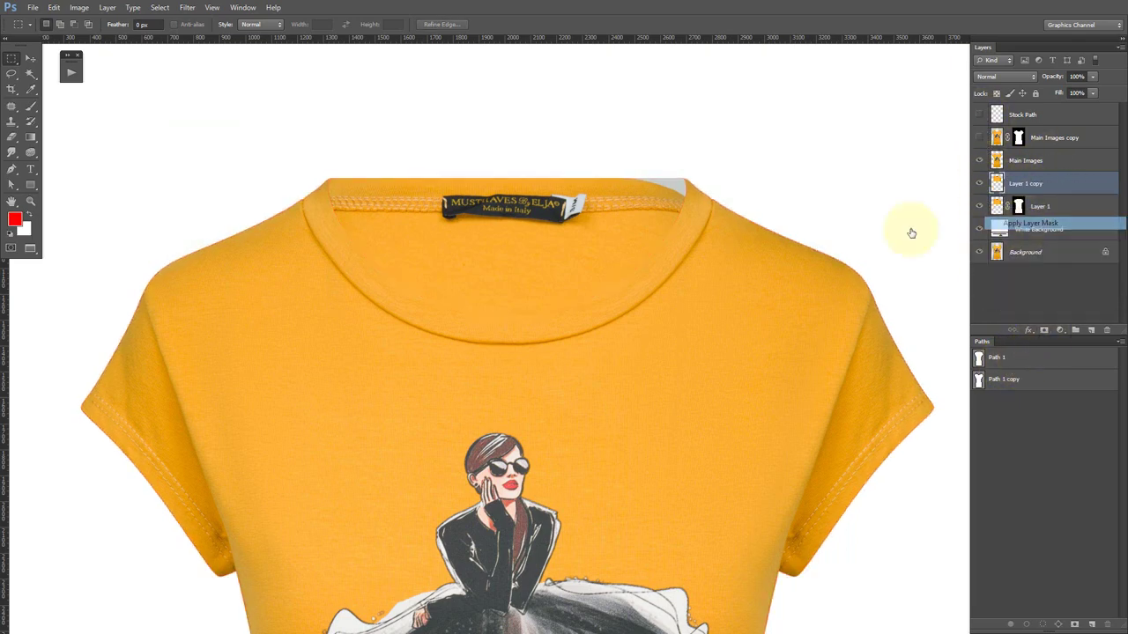
{"action": "key", "text": "ctrl+t"}
{"action": "right_click", "coordinate": [504, 198]}
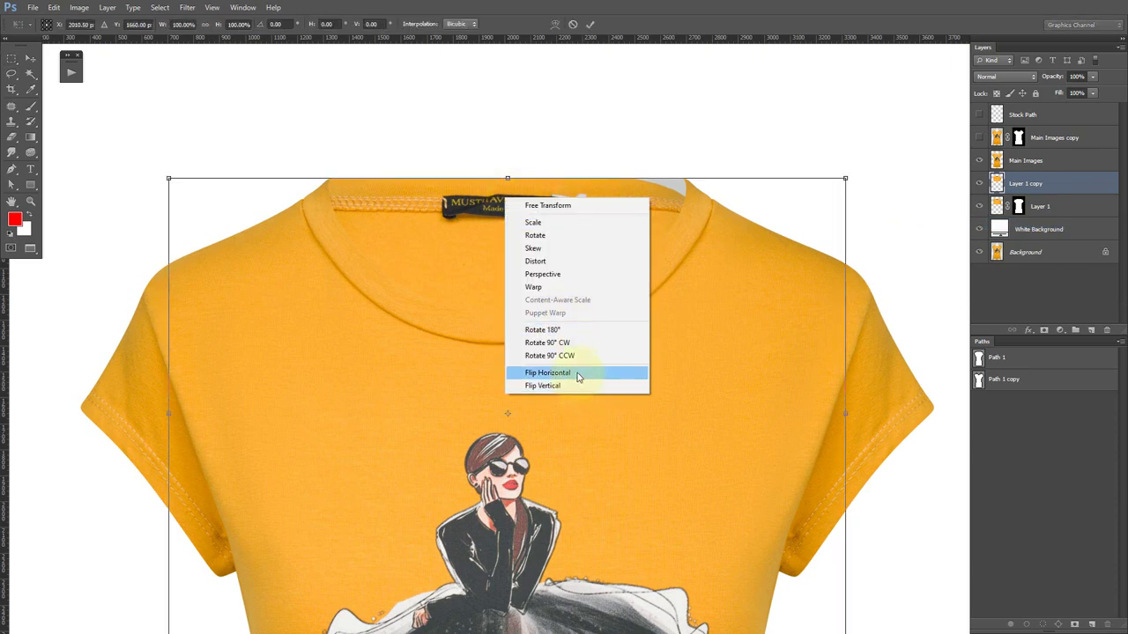
{"action": "left_click", "coordinate": [578, 369]}
{"action": "key", "text": "Return"}
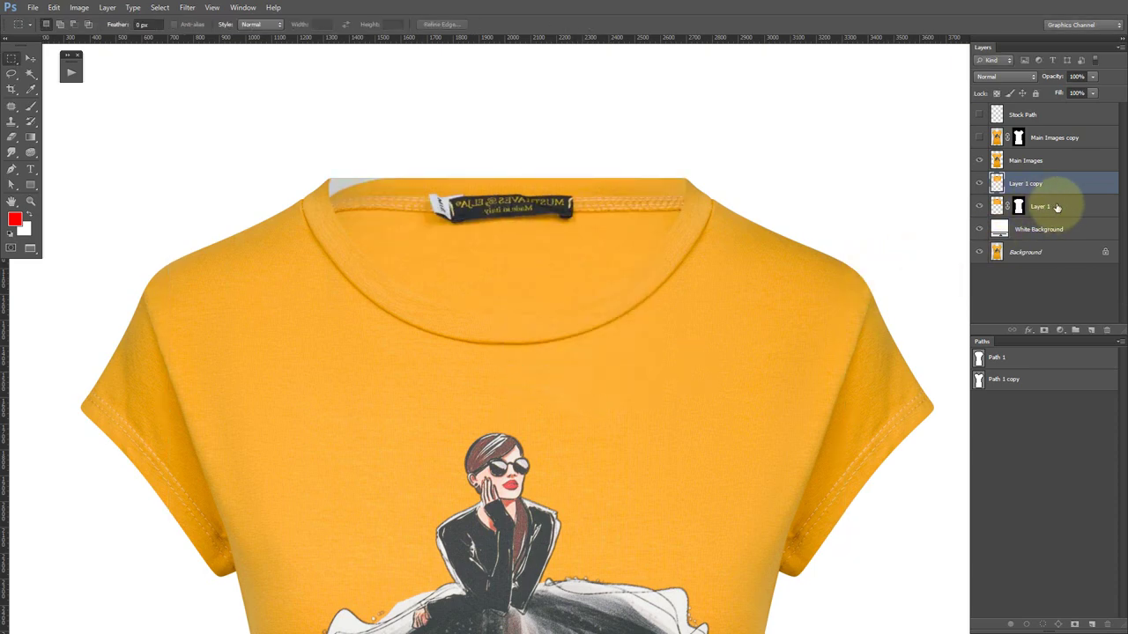
- Hide the copy with a black mask, paint it in along the collar's top-right, and merge into Layer 1
{"action": "left_click", "coordinate": [1044, 330], "text": "alt"}
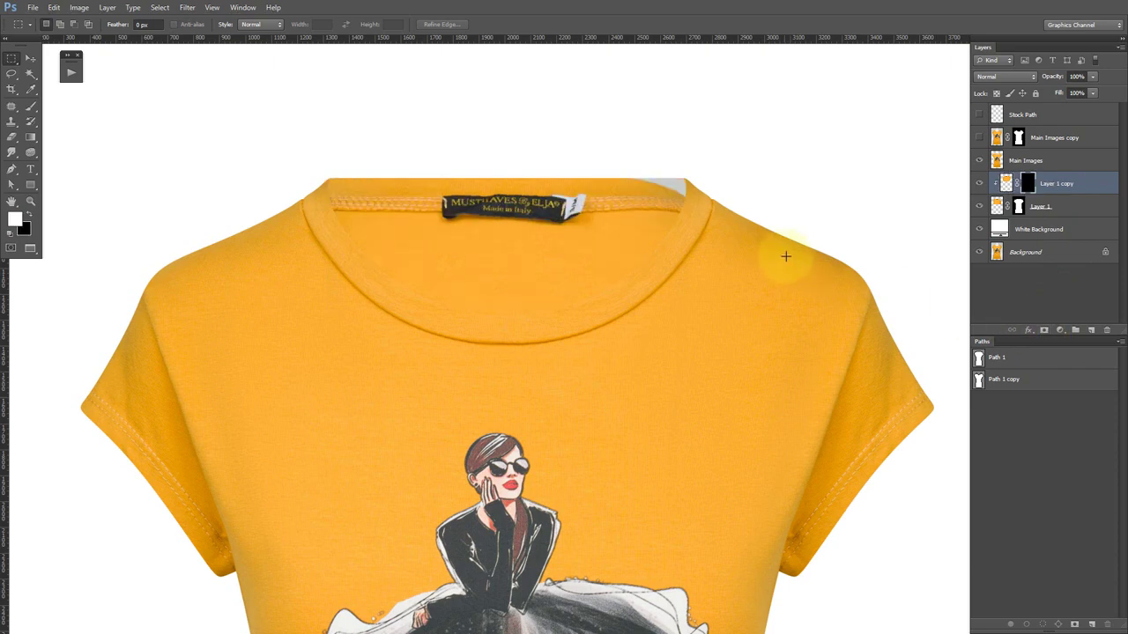
{"action": "key", "text": "b"}
{"action": "mouse_move", "coordinate": [657, 205]}
{"action": "left_mouse_down"}
{"action": "mouse_move", "coordinate": [631, 192]}
{"action": "mouse_move", "coordinate": [649, 186]}
{"action": "mouse_move", "coordinate": [630, 191]}
{"action": "mouse_move", "coordinate": [759, 213]}
{"action": "left_mouse_up"}
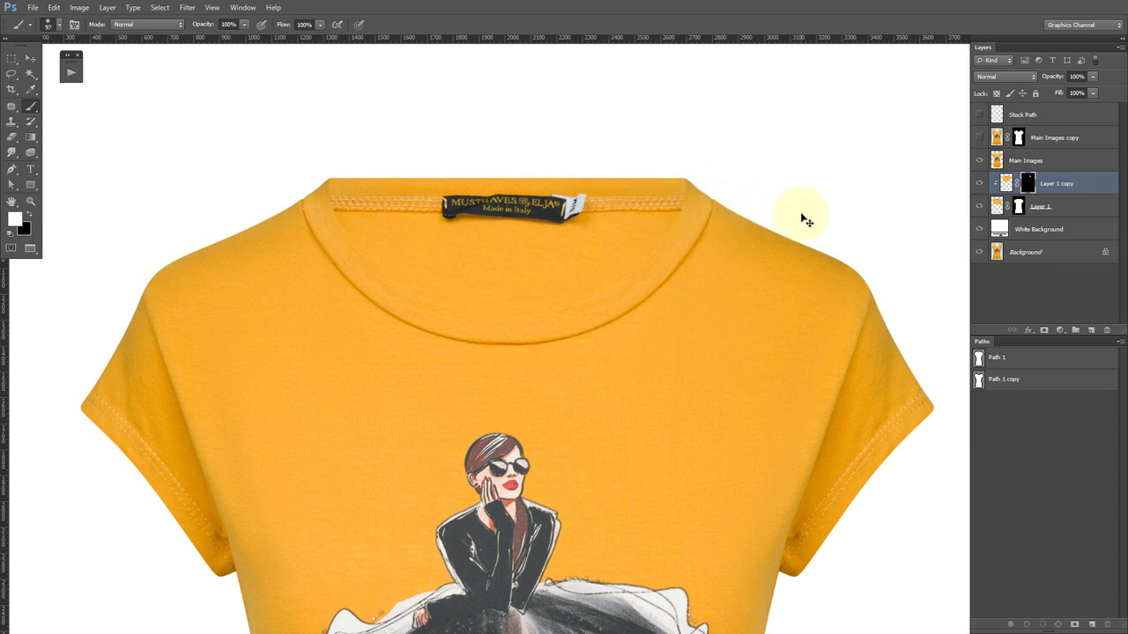
{"action": "key", "text": "ctrl+e"}
- Zoom far in on the collar label, briefly toggling the path outline and mannequin photo to compare
{"action": "key", "text": "ctrl+minus"}
{"action": "key", "text": "ctrl+minus"}
{"action": "key", "text": "ctrl+minus"}
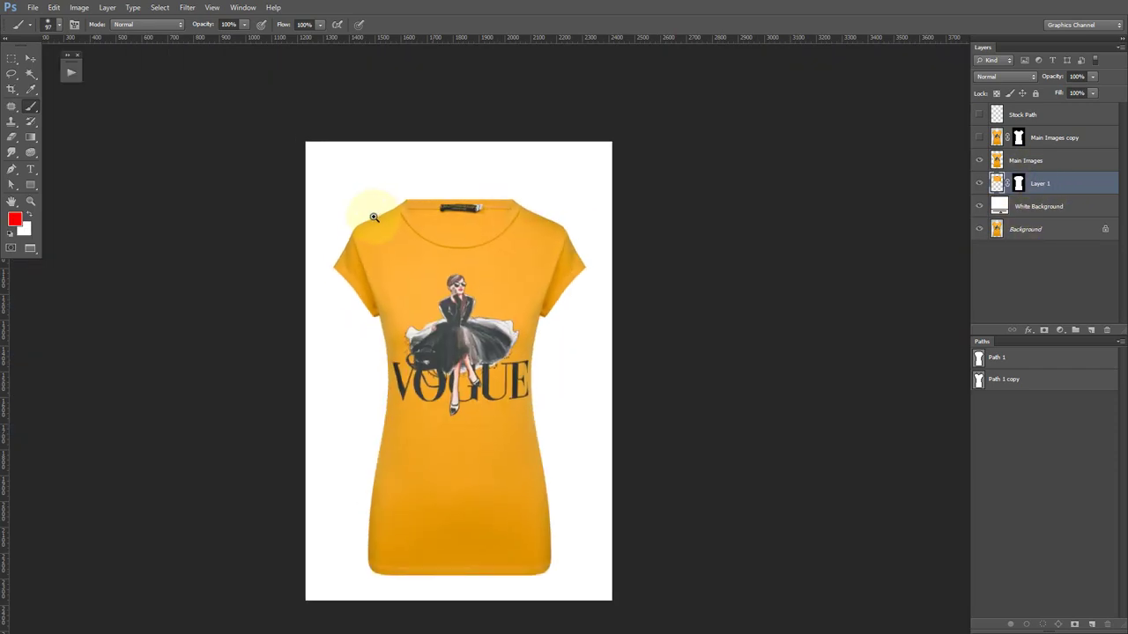
{"action": "left_click", "coordinate": [373, 217]}
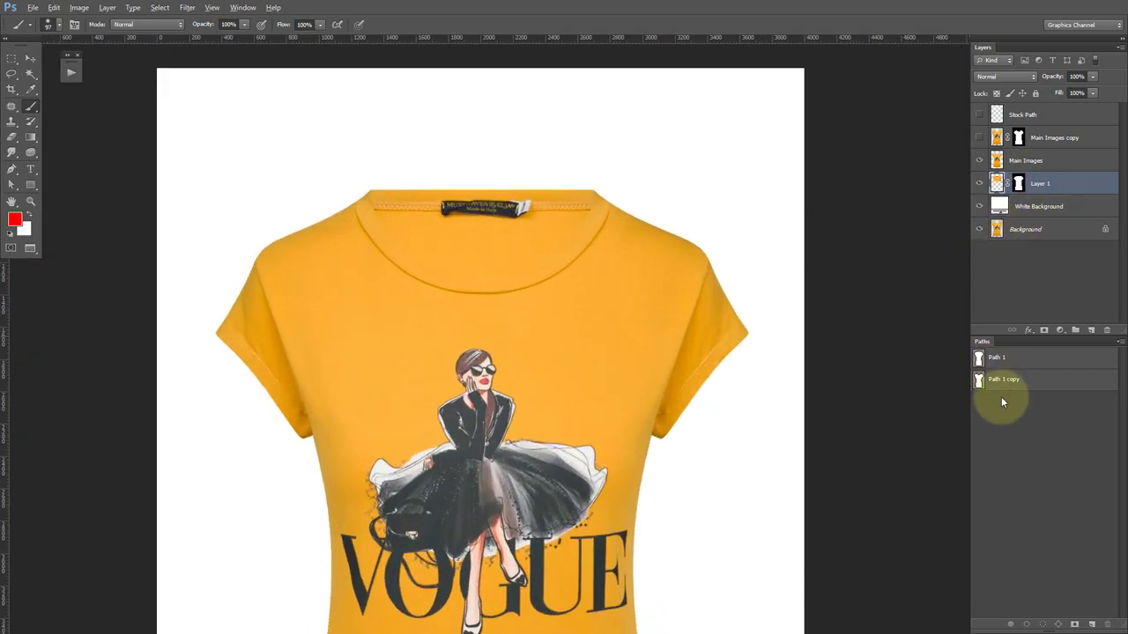
{"action": "left_click", "coordinate": [1007, 380]}
{"action": "left_click", "coordinate": [1022, 437]}
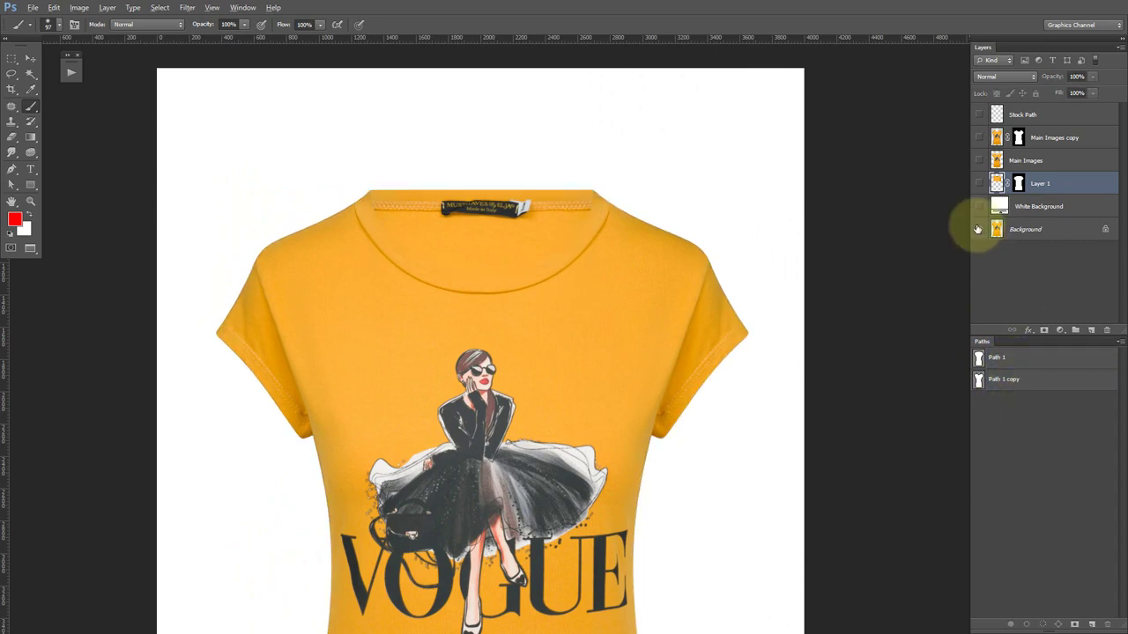
{"action": "left_click", "coordinate": [976, 230], "text": "alt"}
{"action": "left_click", "coordinate": [978, 227], "text": "alt"}
{"action": "mouse_move", "coordinate": [524, 171]}
{"action": "left_mouse_down"}
{"action": "mouse_move", "coordinate": [664, 202]}
{"action": "mouse_move", "coordinate": [726, 251]}
{"action": "mouse_move", "coordinate": [647, 239]}
{"action": "left_mouse_up"}
- On Main Images, load and feather the shirt selection and set the Eraser to size 234
{"action": "left_click", "coordinate": [1072, 164]}
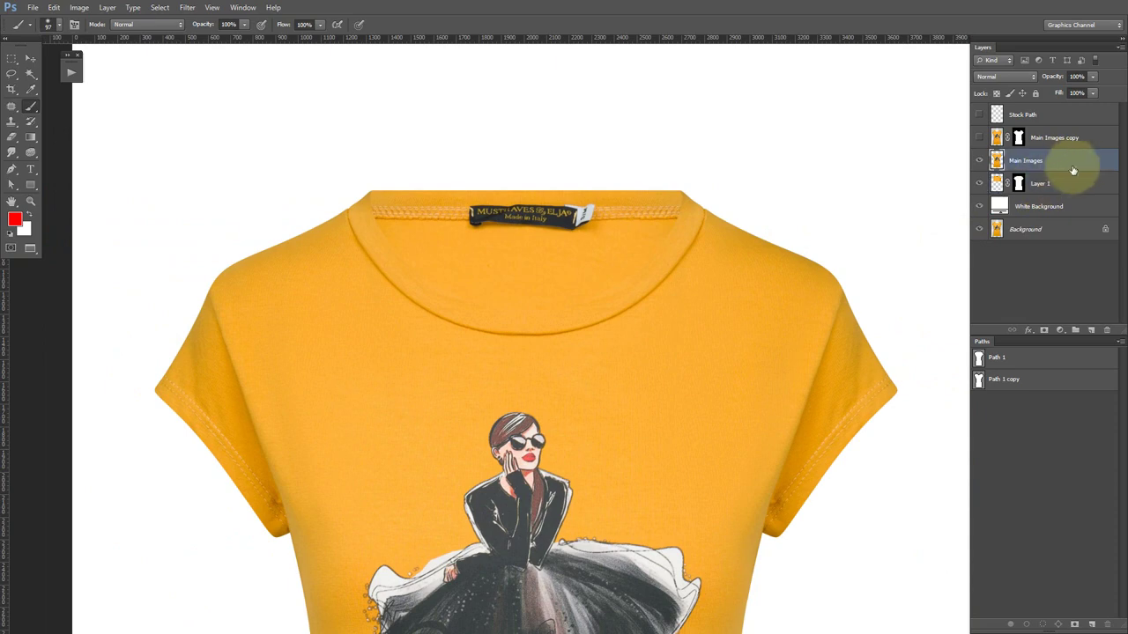
{"action": "double_click", "coordinate": [1088, 167]}
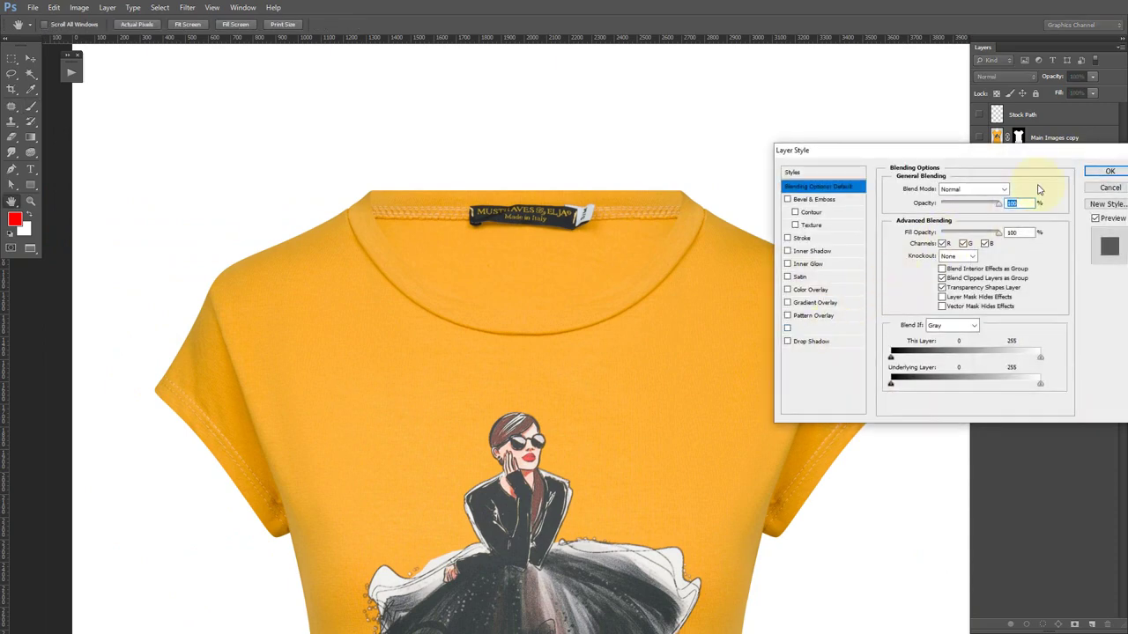
{"action": "left_click", "coordinate": [1110, 188]}
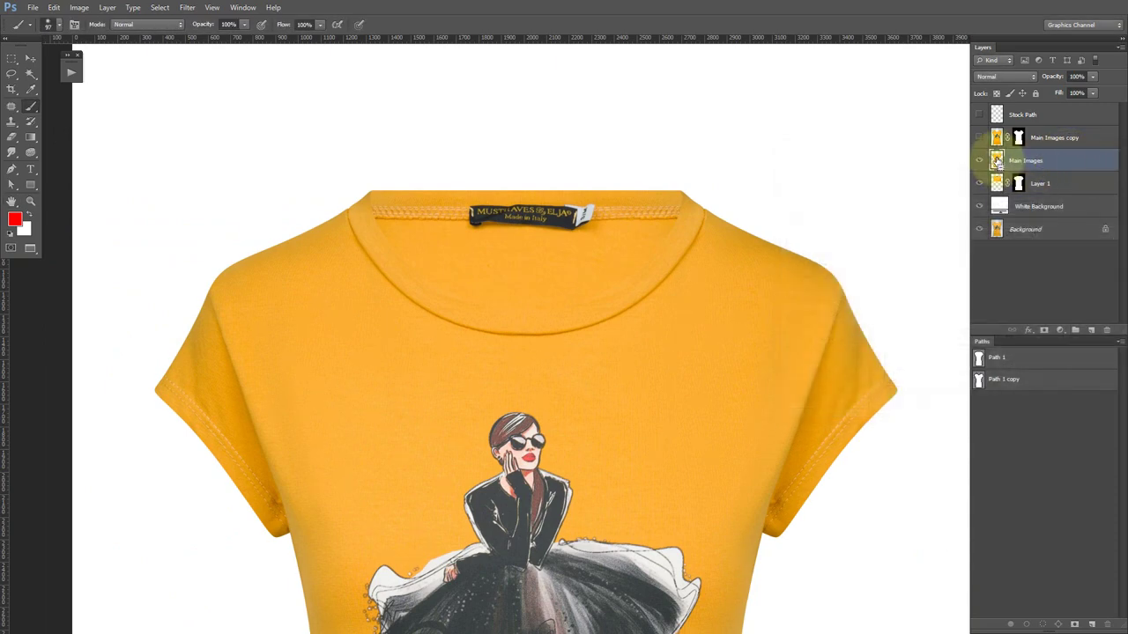
{"action": "left_click", "coordinate": [997, 162], "text": "ctrl"}
{"action": "key", "text": "shift+F6"}
{"action": "key", "text": "Return"}
{"action": "key", "text": "e"}
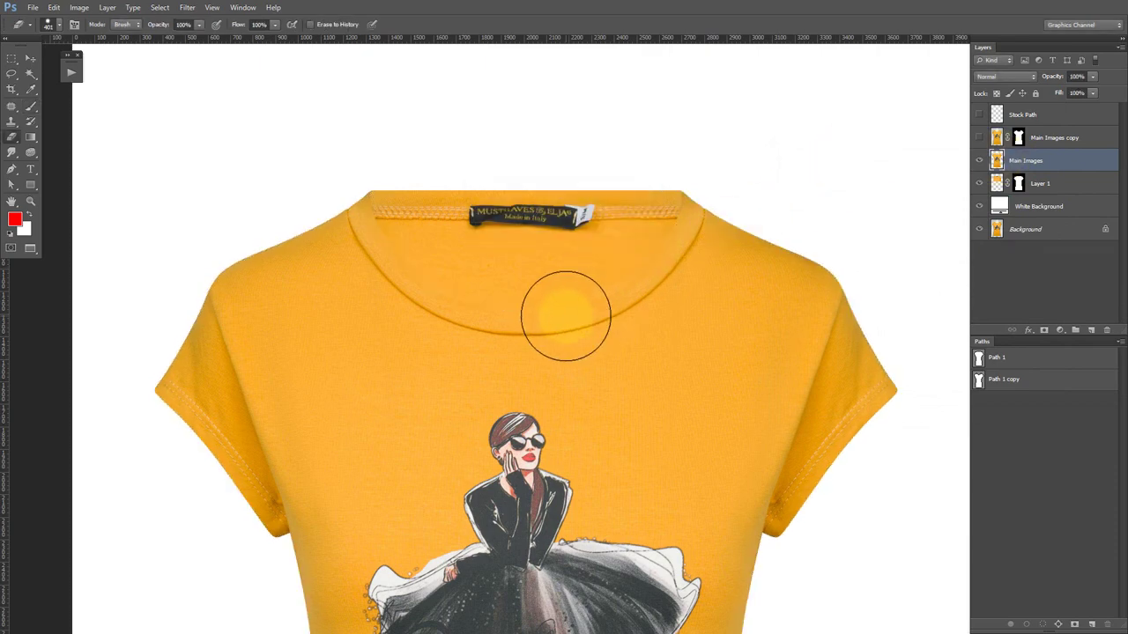
{"action": "scroll", "coordinate": [574, 350], "scroll_direction": "up", "scroll_amount": 2}
{"action": "key", "text": "bracketleft"}
{"action": "key", "text": "bracketleft"}
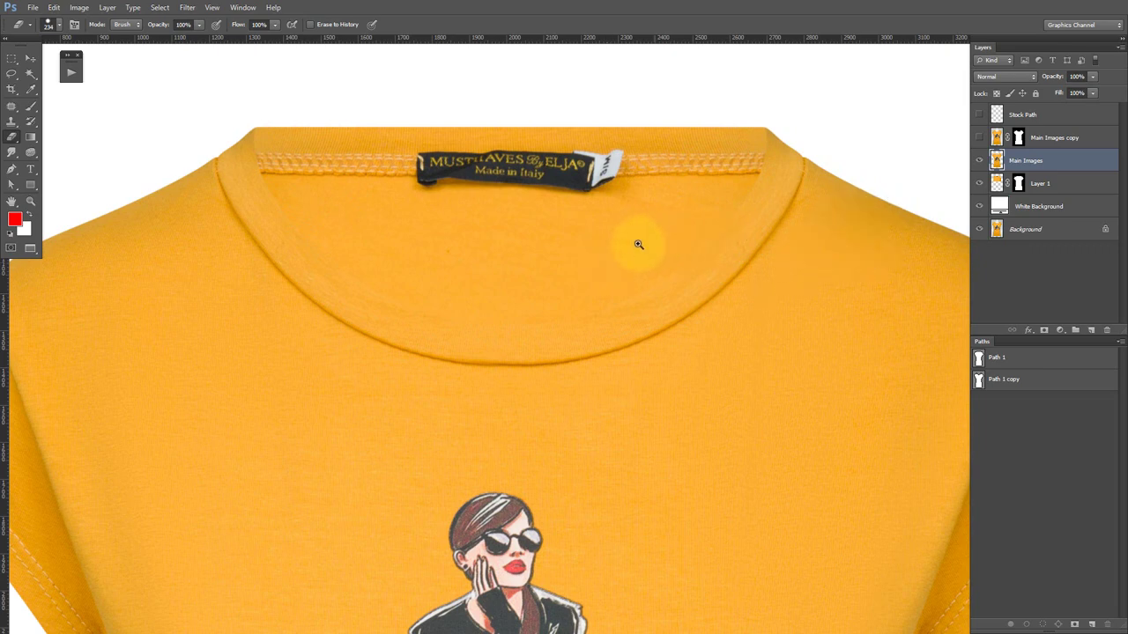
{"action": "scroll", "coordinate": [639, 241], "scroll_direction": "down", "scroll_amount": 3}
- Give Main Images a larger, softer drop shadow colored 855d06, darkened from the shirt's sampled orange
{"action": "double_click", "coordinate": [1091, 163]}
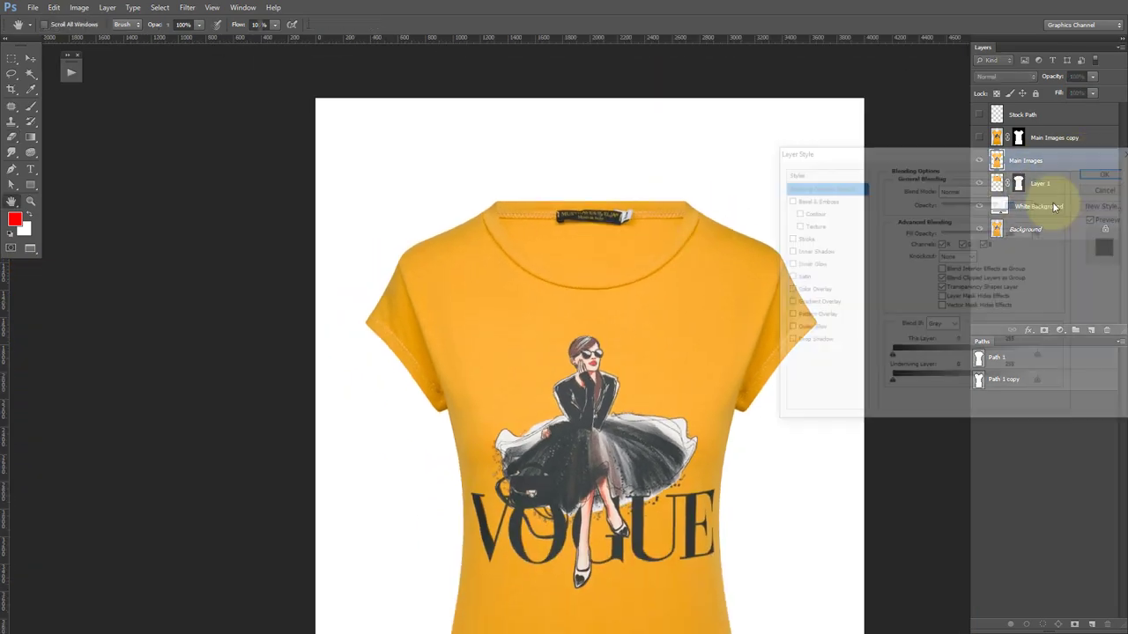
{"action": "left_click", "coordinate": [811, 342]}
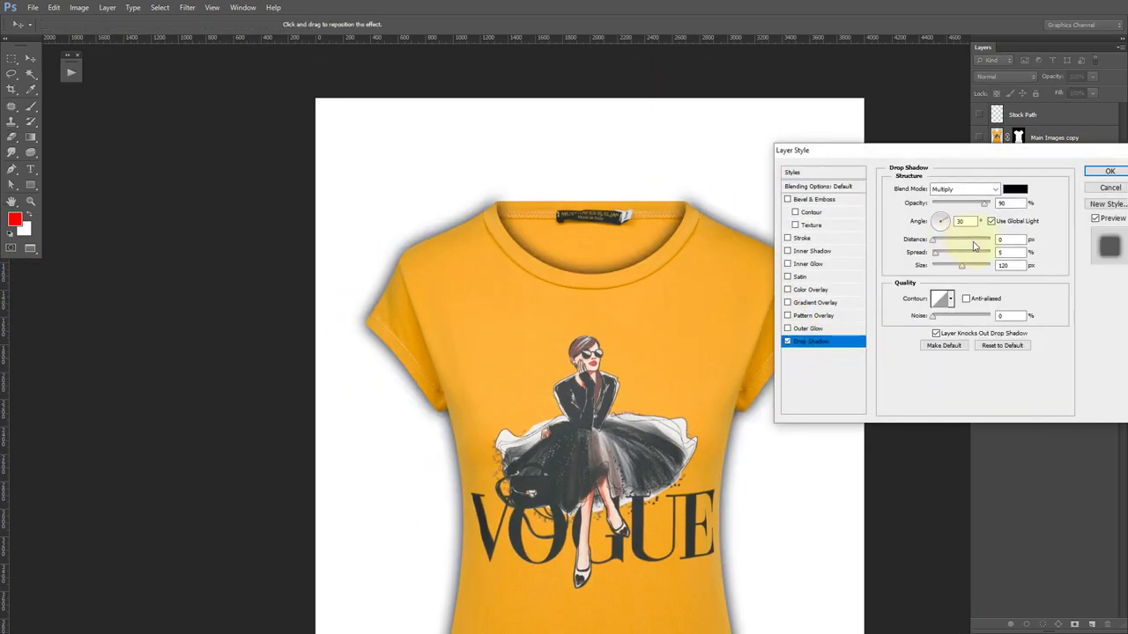
{"action": "left_click_drag", "start_coordinate": [964, 270], "coordinate": [990, 268]}
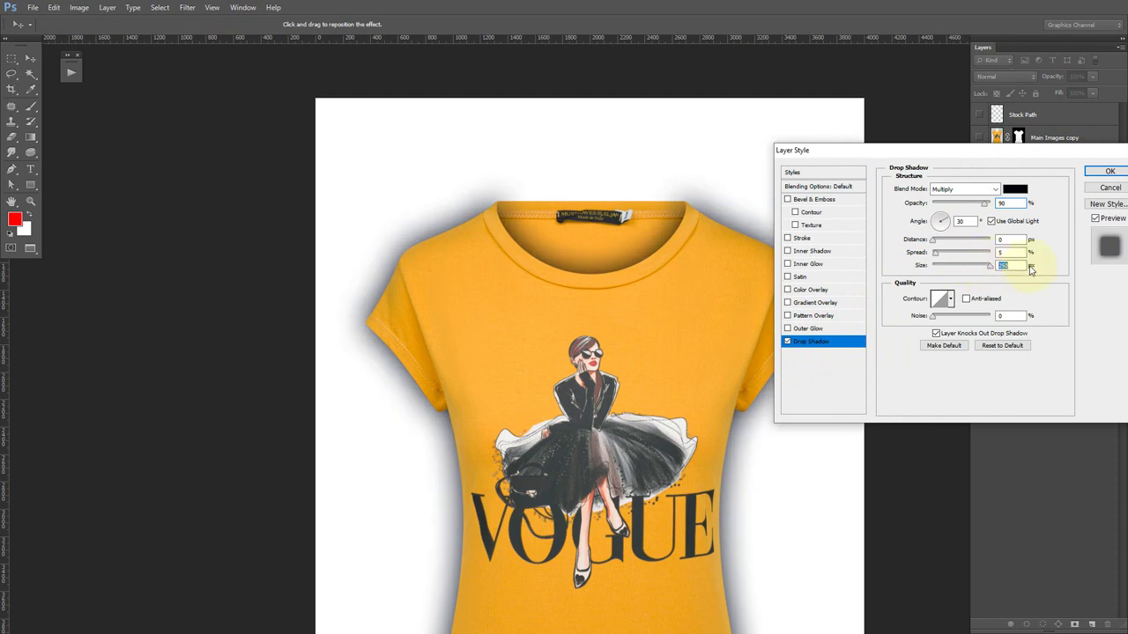
{"action": "left_click", "coordinate": [1016, 190]}
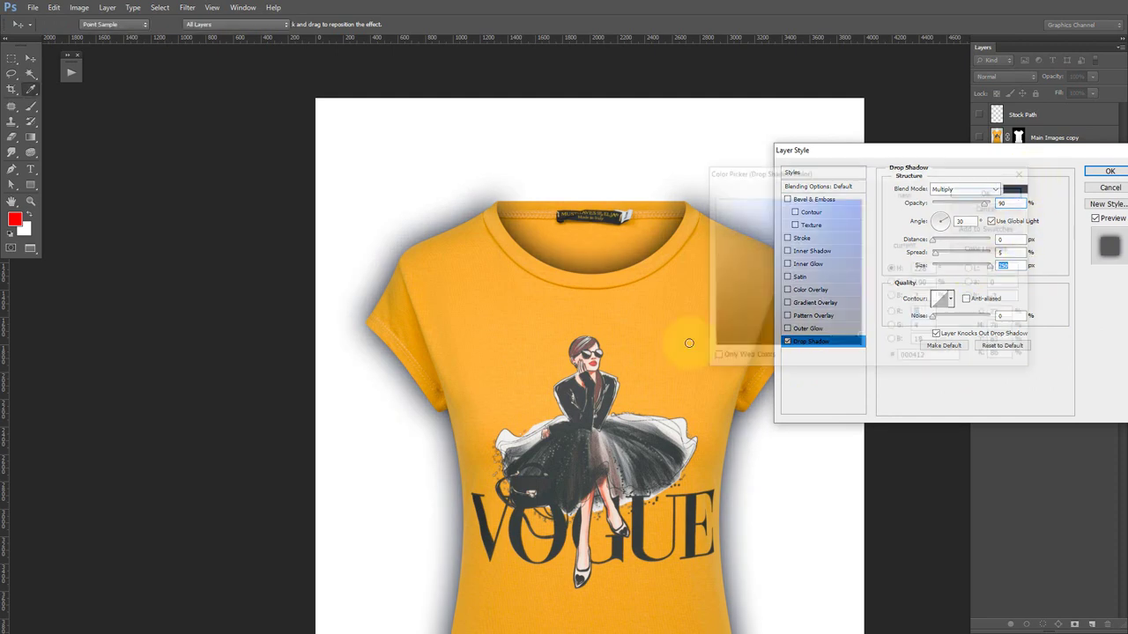
{"action": "left_click", "coordinate": [433, 352]}
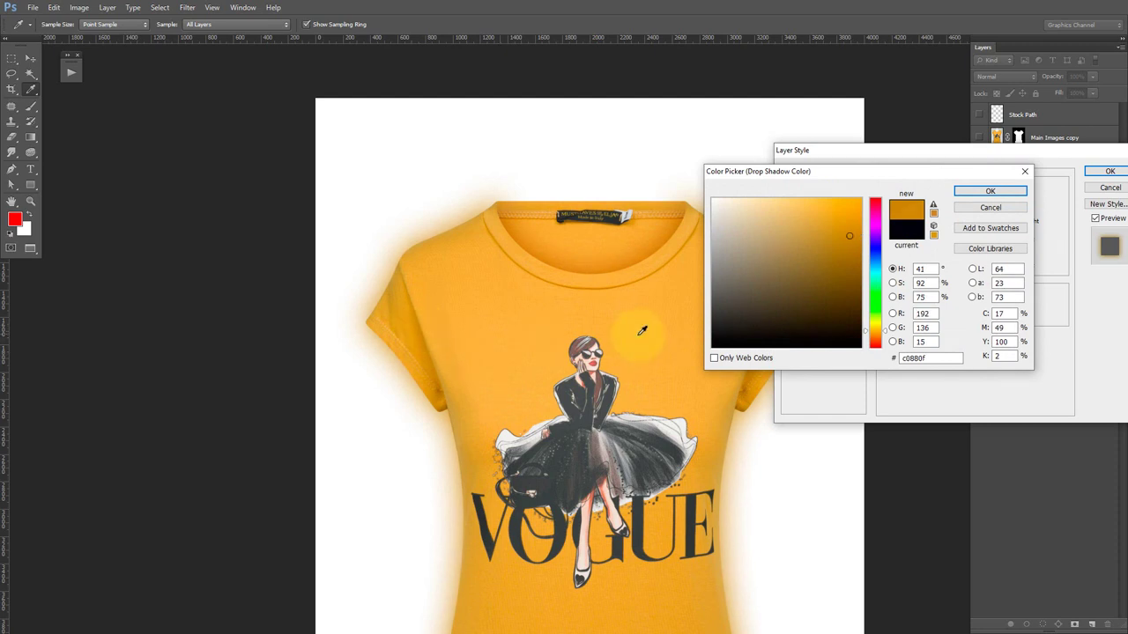
{"action": "left_click_drag", "start_coordinate": [844, 295], "coordinate": [854, 270]}
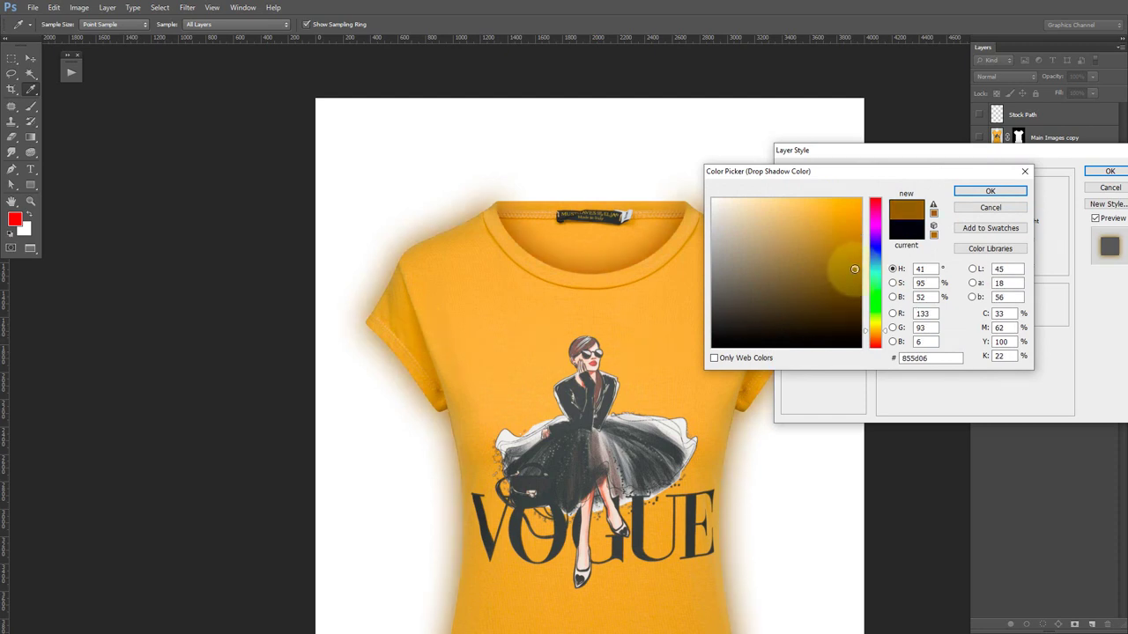
{"action": "key", "text": "Return"}
{"action": "key", "text": "Return"}
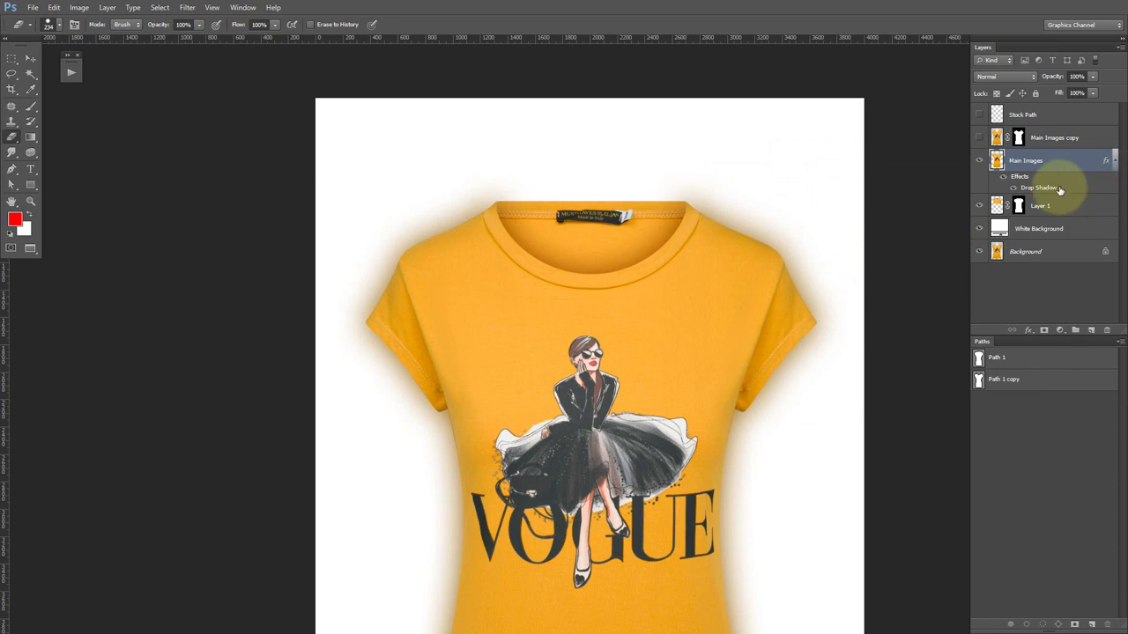
{"action": "double_click", "coordinate": [1060, 190]}
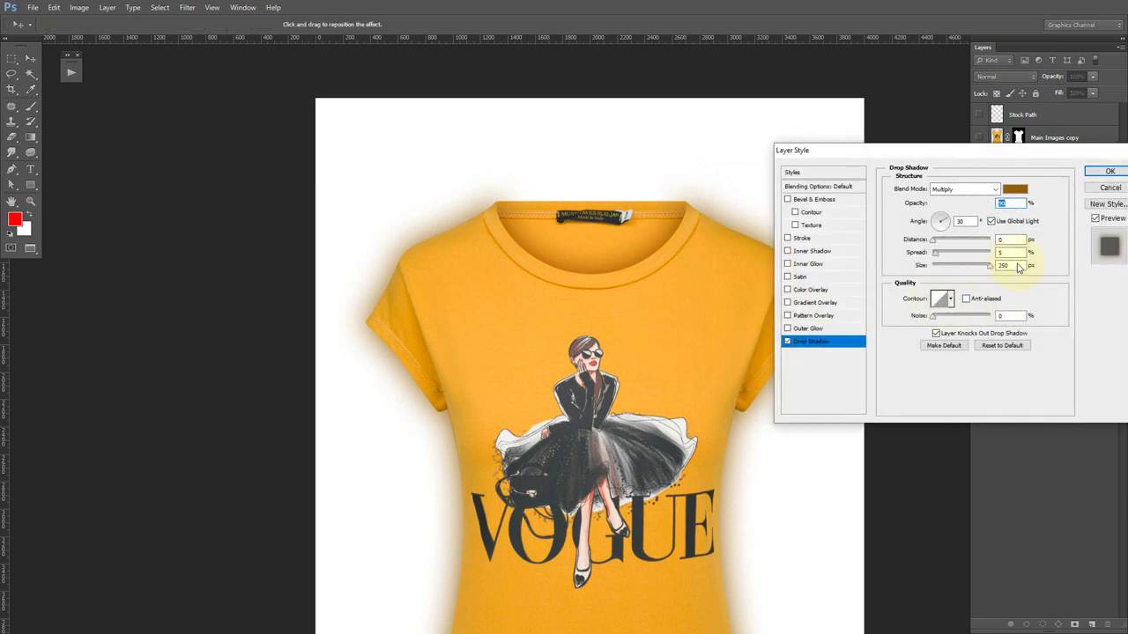
{"action": "left_click", "coordinate": [1107, 173]}
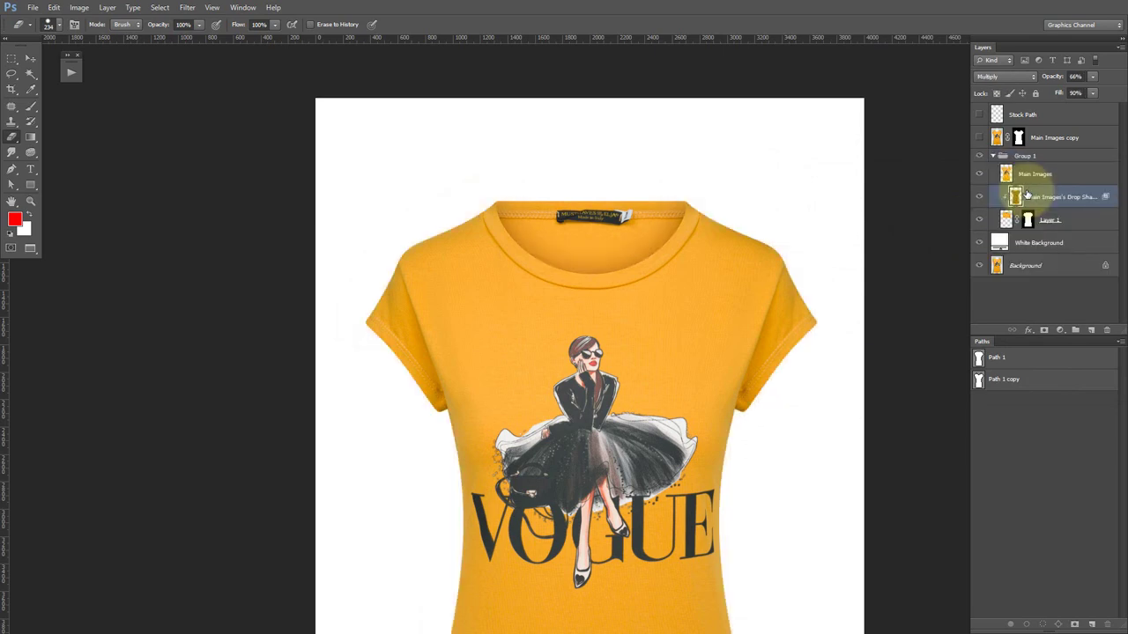
- Stamp Group 1 into a merged Group 1 (merged) layer with Ctrl+Alt+E and hide the original group
{"action": "left_click", "coordinate": [979, 196]}
{"action": "left_click", "coordinate": [979, 196]}
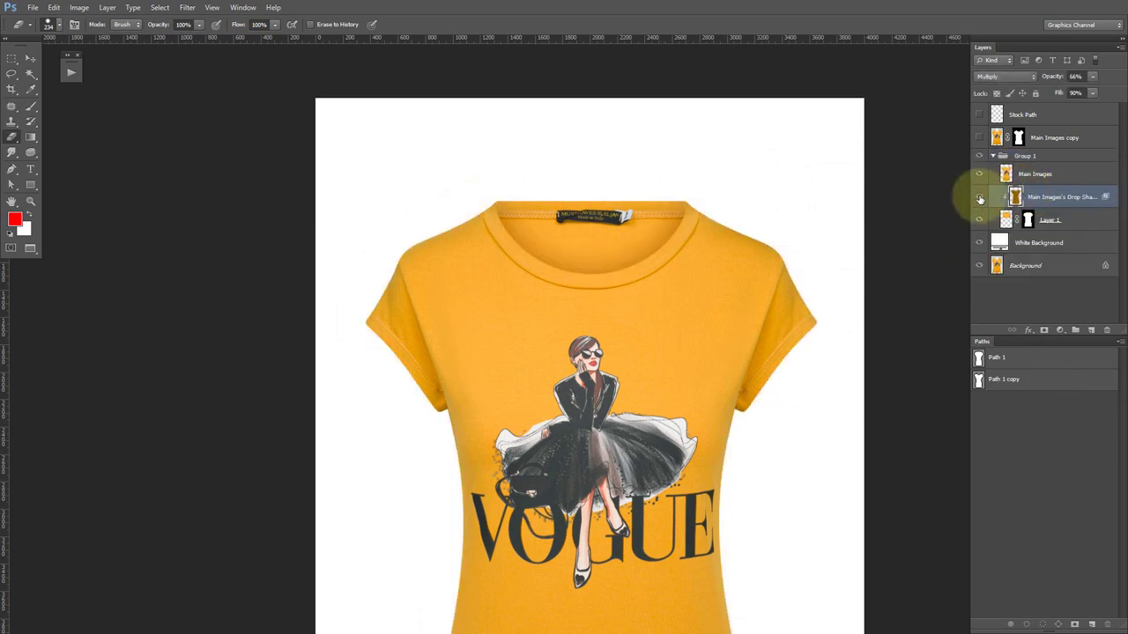
{"action": "left_click", "coordinate": [1022, 156]}
{"action": "key", "text": "ctrl+alt+e"}
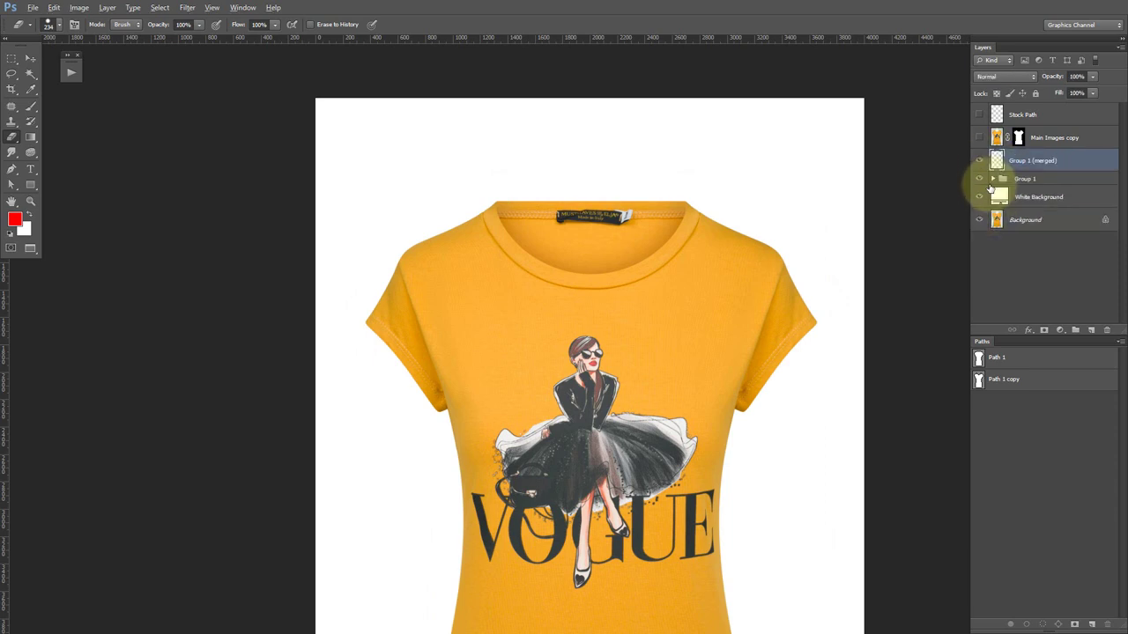
{"action": "left_click", "coordinate": [979, 179]}
- Compare the result against the original mannequin photo, then zoom in on the finished shirt
{"action": "scroll", "coordinate": [621, 229], "scroll_direction": "down", "scroll_amount": 3}
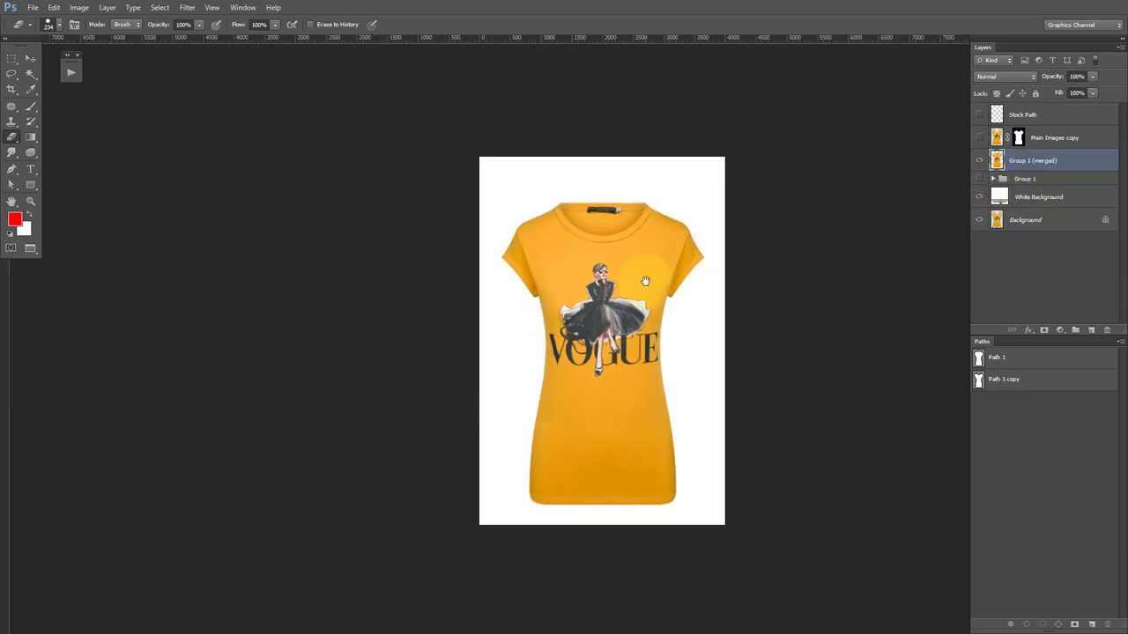
{"action": "left_click", "coordinate": [977, 222], "text": "alt"}
{"action": "left_click", "coordinate": [978, 222], "text": "alt"}
{"action": "left_click", "coordinate": [977, 222], "text": "alt"}
{"action": "left_click", "coordinate": [978, 222], "text": "alt"}
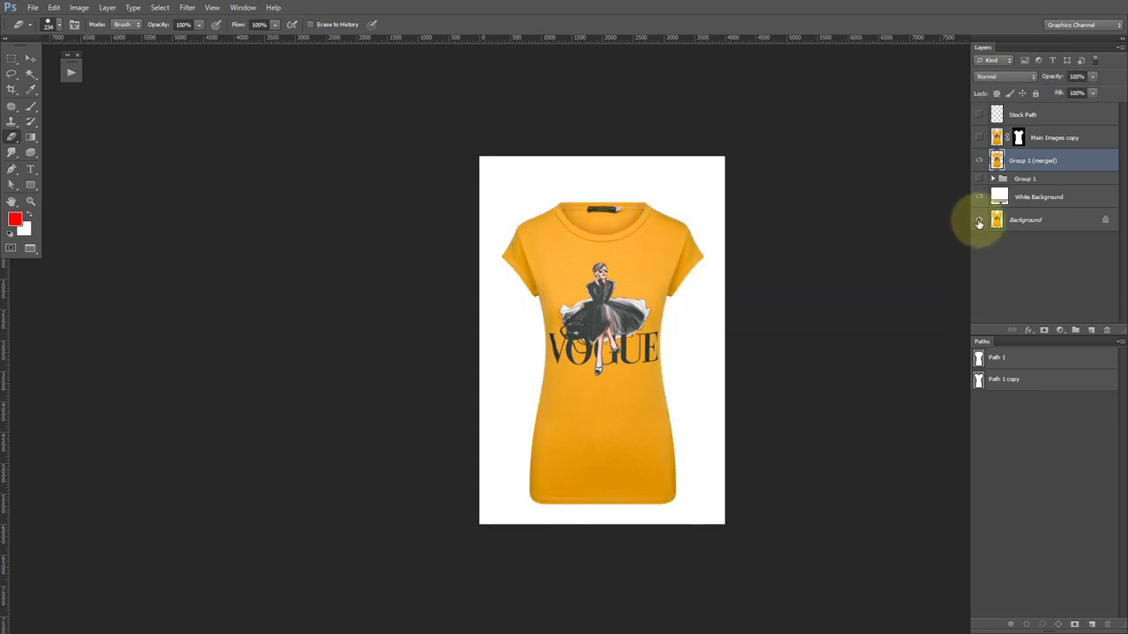
{"action": "key", "text": "ctrl+plus"}
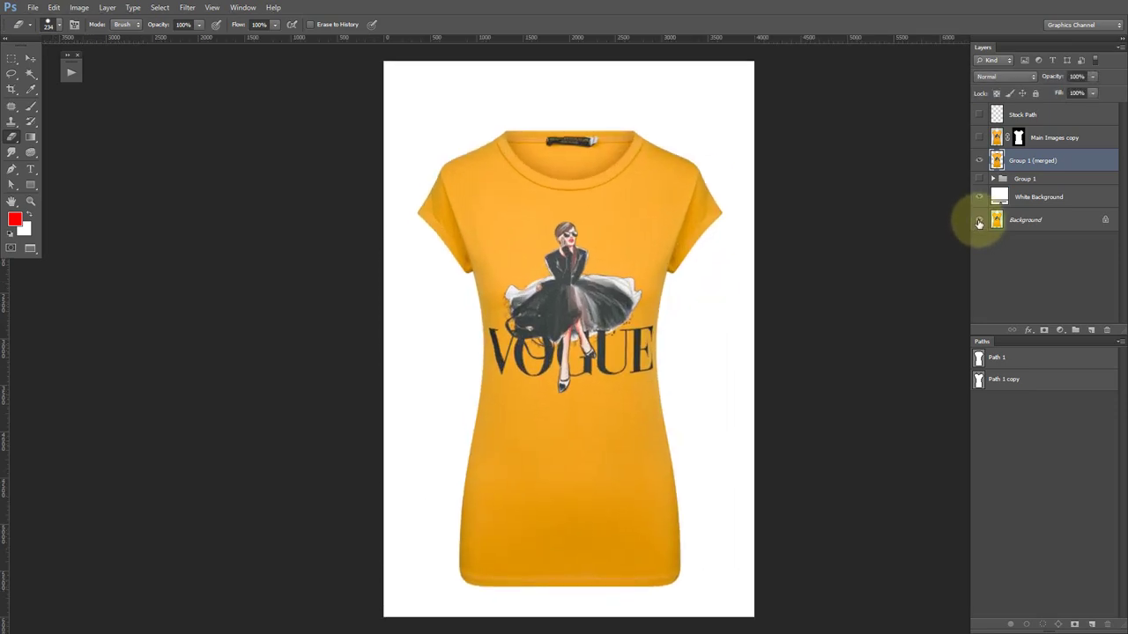